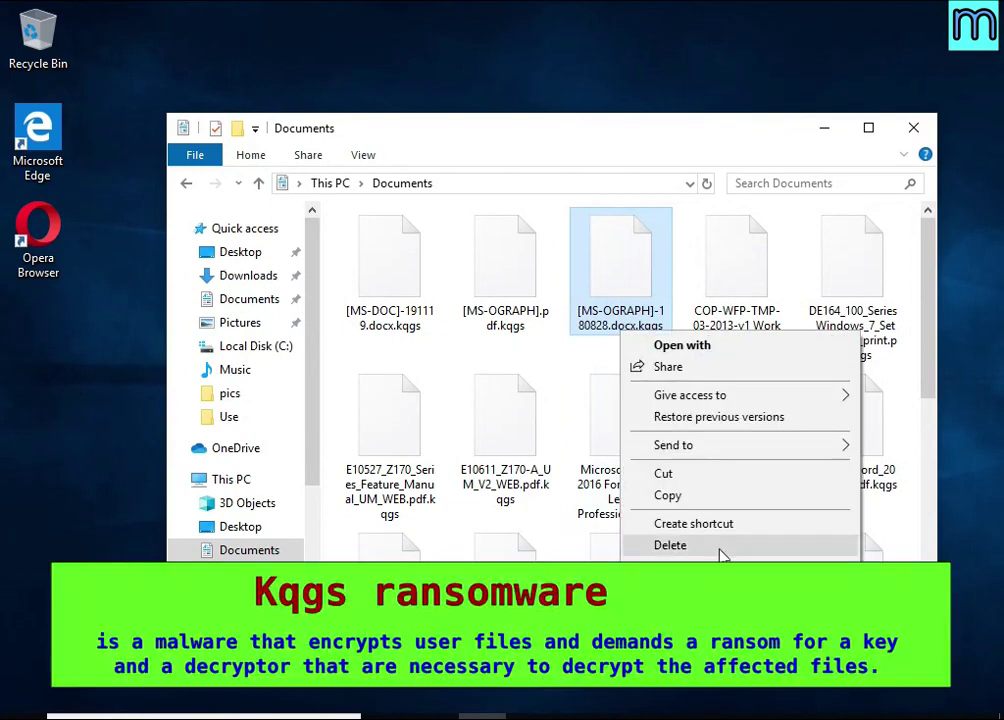
# - Rename the encrypted [MS-OGRAPH]-180828.docx.kqgs file to [MS-OGRAPH]-180828.docx and accept the extension change
pyautogui.click(700, 574)
pyautogui.press('End')
pyautogui.press('BackSpace')
pyautogui.press('BackSpace')
pyautogui.press('BackSpace')
pyautogui.press('BackSpace')
pyautogui.press('BackSpace')
pyautogui.press('Return')
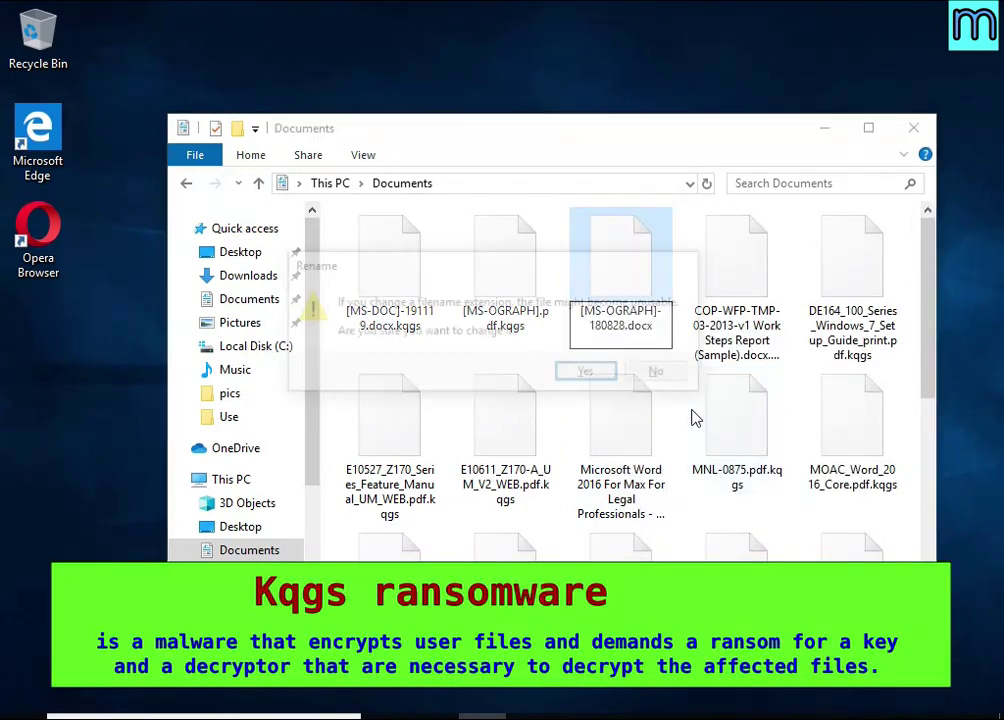
pyautogui.click(625, 381)
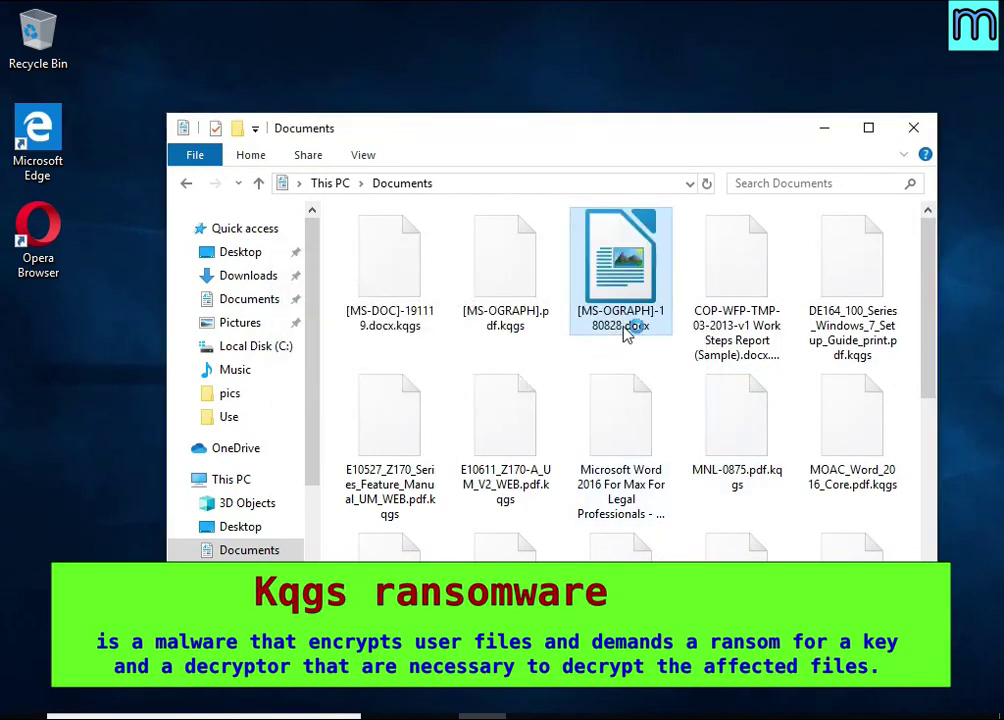
# - Open [MS-OGRAPH]-180828.docx, let LibreOffice attempt a repair, and dismiss the resulting dialog
pyautogui.doubleClick(625, 333)
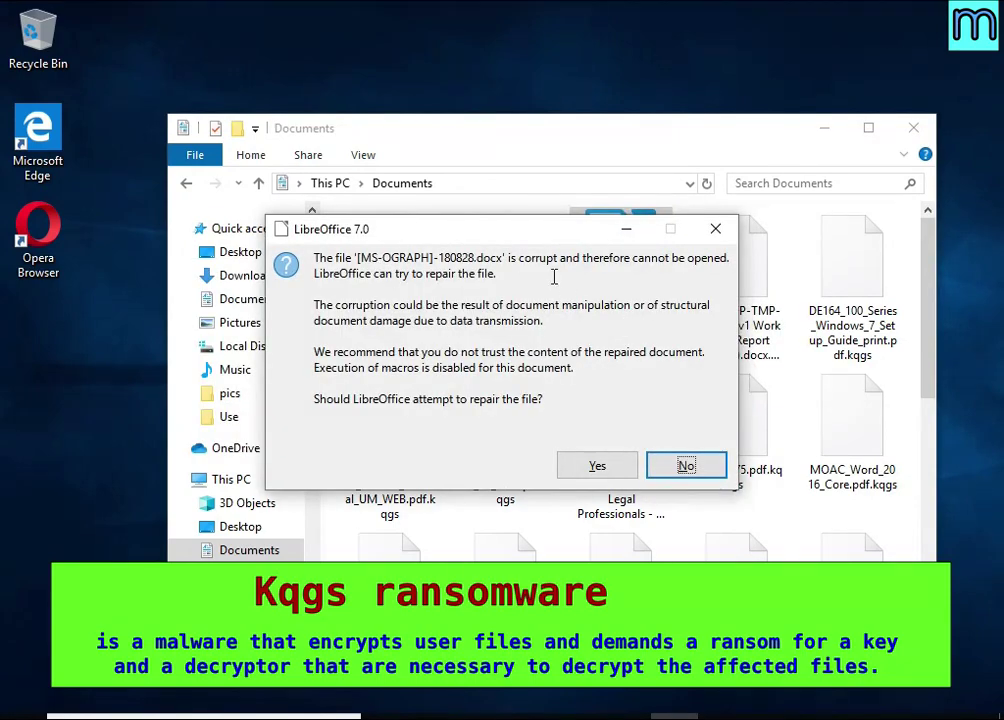
pyautogui.doubleClick(552, 258)
pyautogui.click(577, 473)
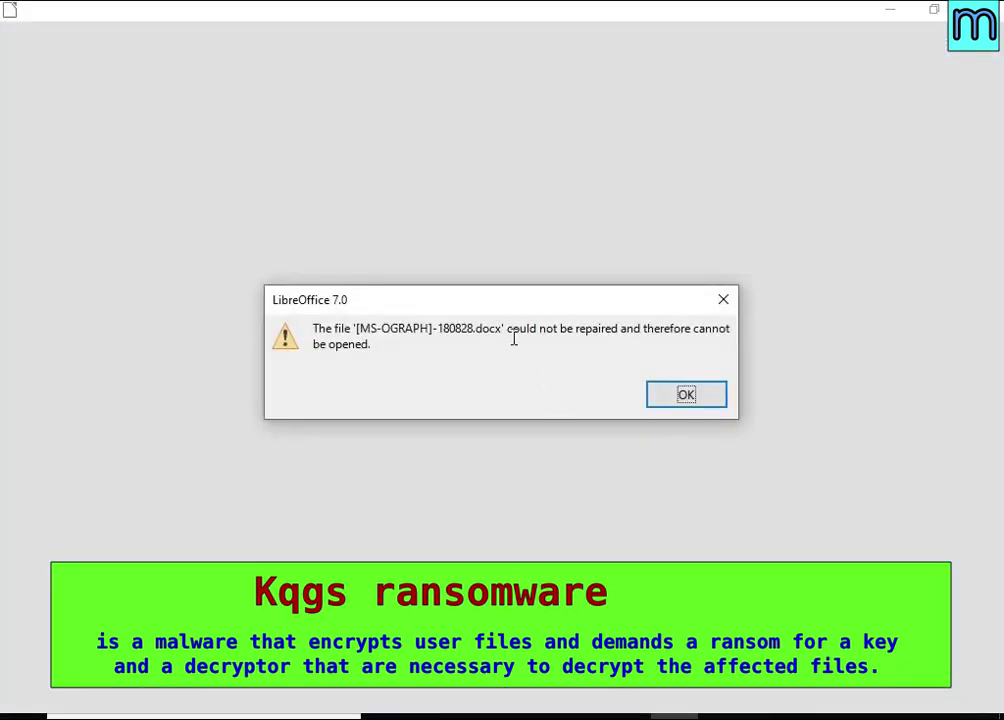
pyautogui.moveTo(503, 328); pyautogui.dragTo(624, 390)
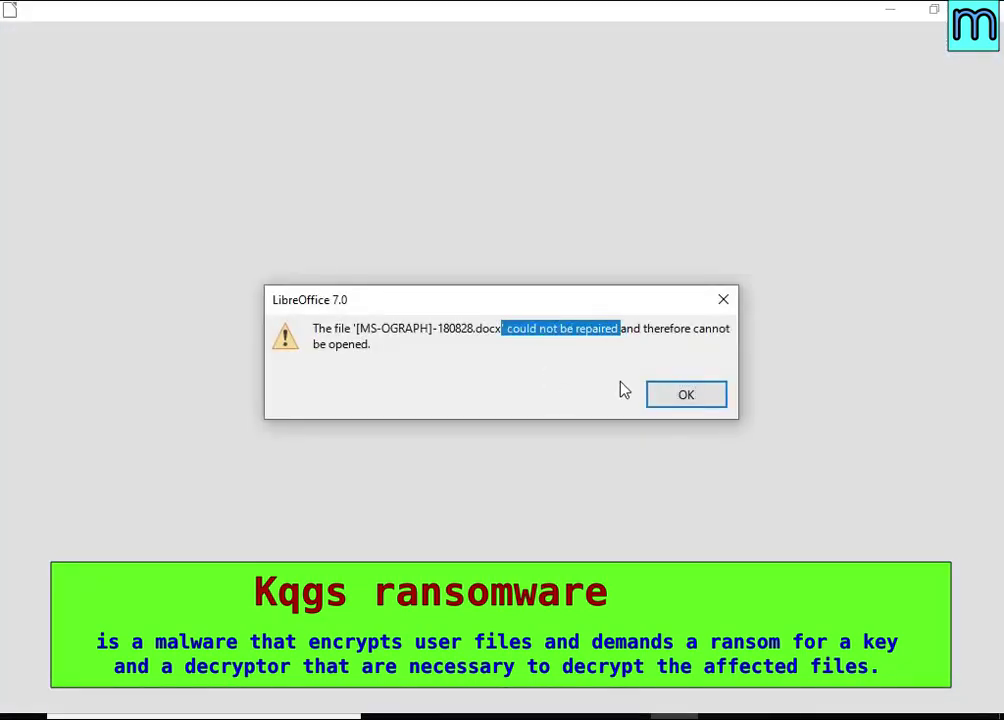
pyautogui.click(679, 395)
# - Rename [MS-OGRAPH].pdf.kqgs to [MS-OGRAPH].pdf and accept the extension change
pyautogui.click(500, 300)
pyautogui.rightClick(498, 310)
pyautogui.click(560, 542)
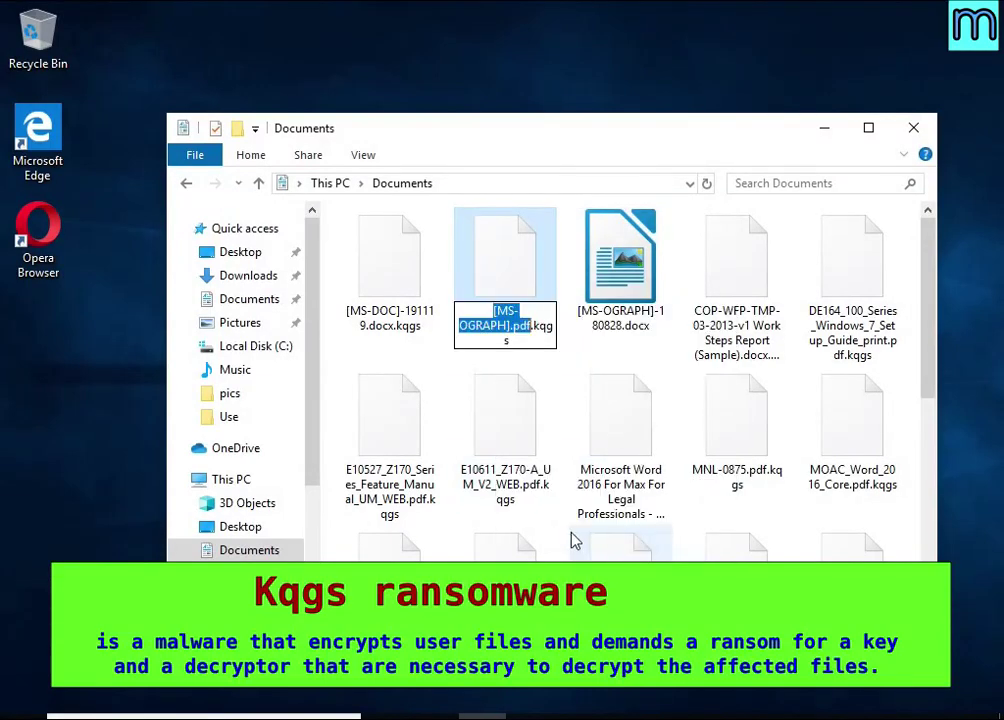
pyautogui.press('End')
pyautogui.press('BackSpace')
pyautogui.press('BackSpace')
pyautogui.press('BackSpace')
pyautogui.press('BackSpace')
pyautogui.press('BackSpace')
pyautogui.press('Return')
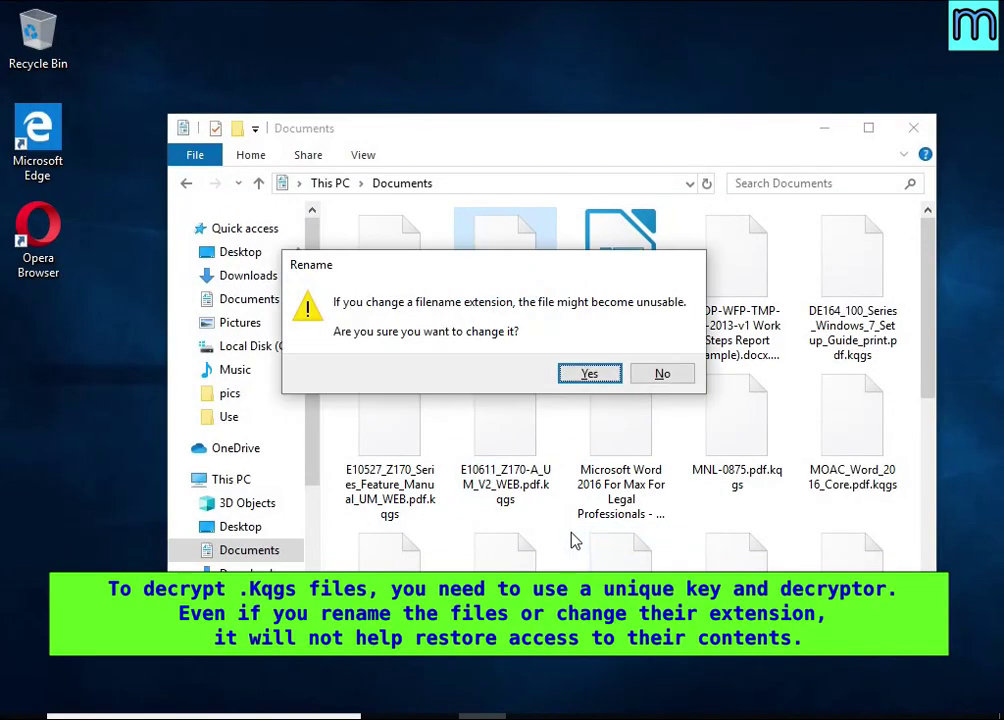
pyautogui.click(585, 373)
# - Open [MS-OGRAPH].pdf to check whether its contents are readable, and close the browser window
pyautogui.doubleClick(493, 280)
pyautogui.click(488, 303)
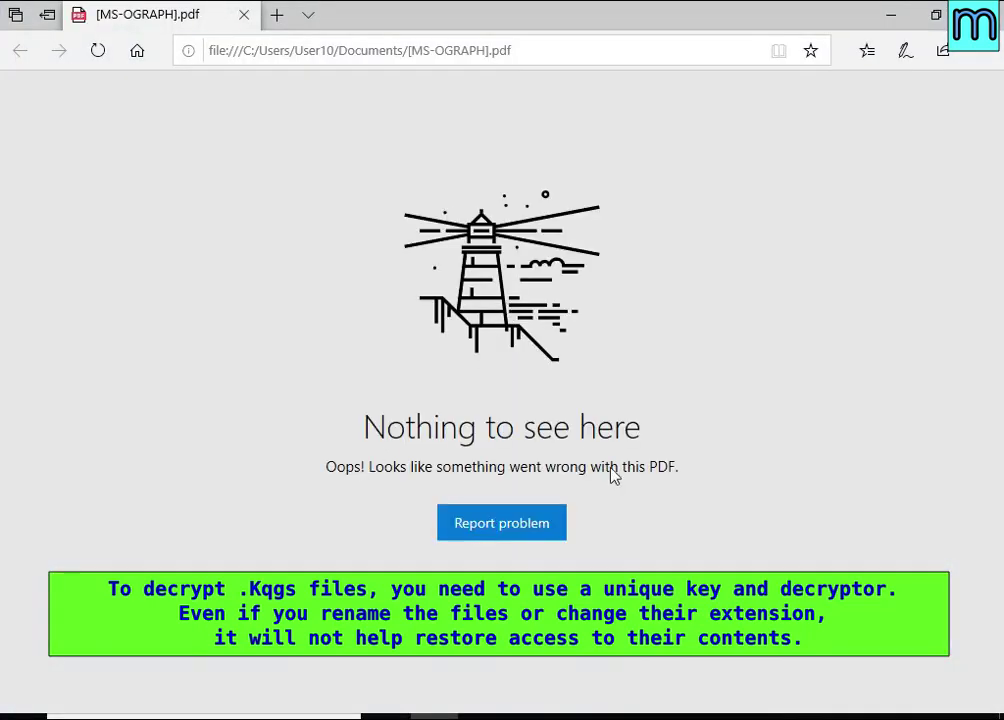
pyautogui.hotkey('alt', 'F4')
# - Go to the Pictures folder and try to open Desert.jpg.kqgs
pyautogui.click(240, 322)
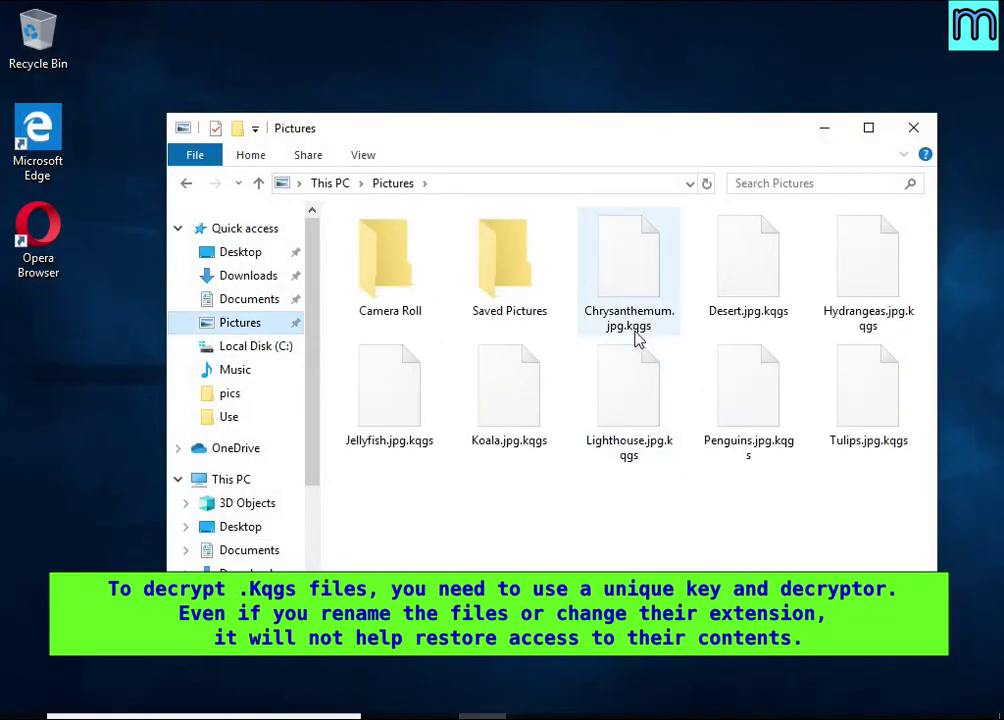
pyautogui.doubleClick(753, 316)
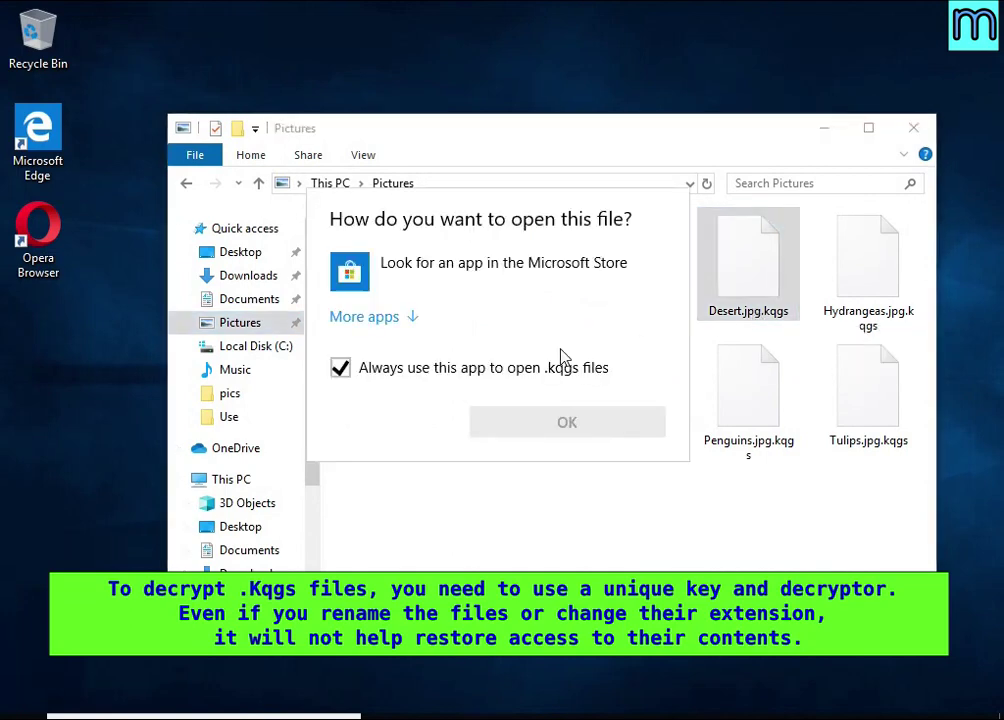
# - Rename Desert.jpg.kqgs to Desert.jpg in the Pictures folder and accept the extension change
pyautogui.rightClick(766, 309)
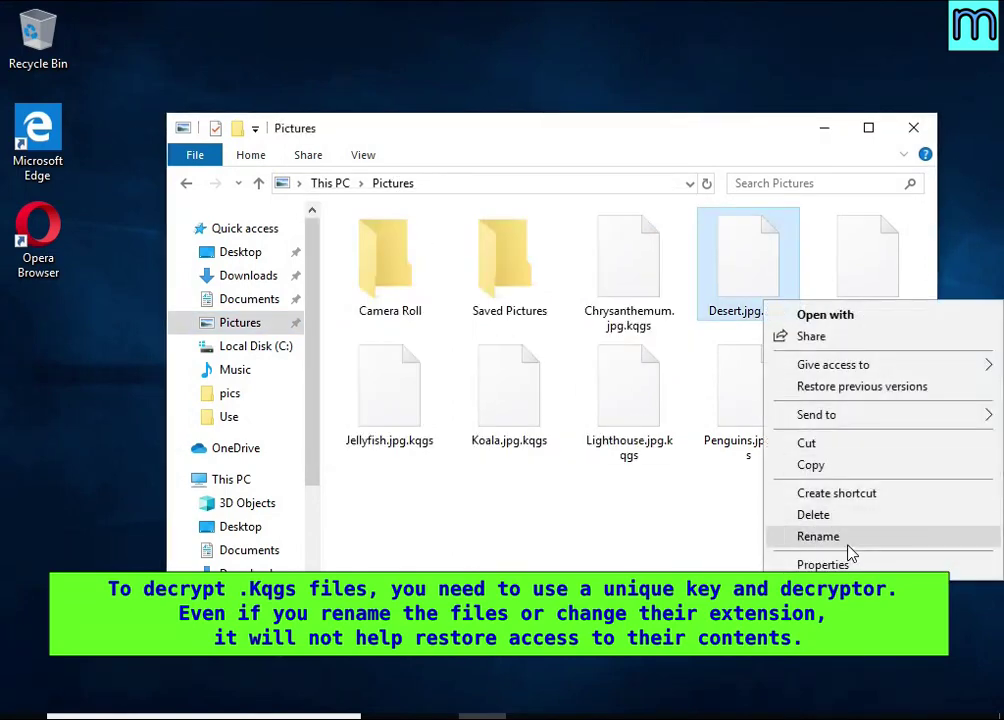
pyautogui.click(848, 541)
pyautogui.press('End')
pyautogui.press('BackSpace')
pyautogui.press('BackSpace')
pyautogui.press('BackSpace')
pyautogui.press('BackSpace')
pyautogui.press('BackSpace')
pyautogui.press('Return')
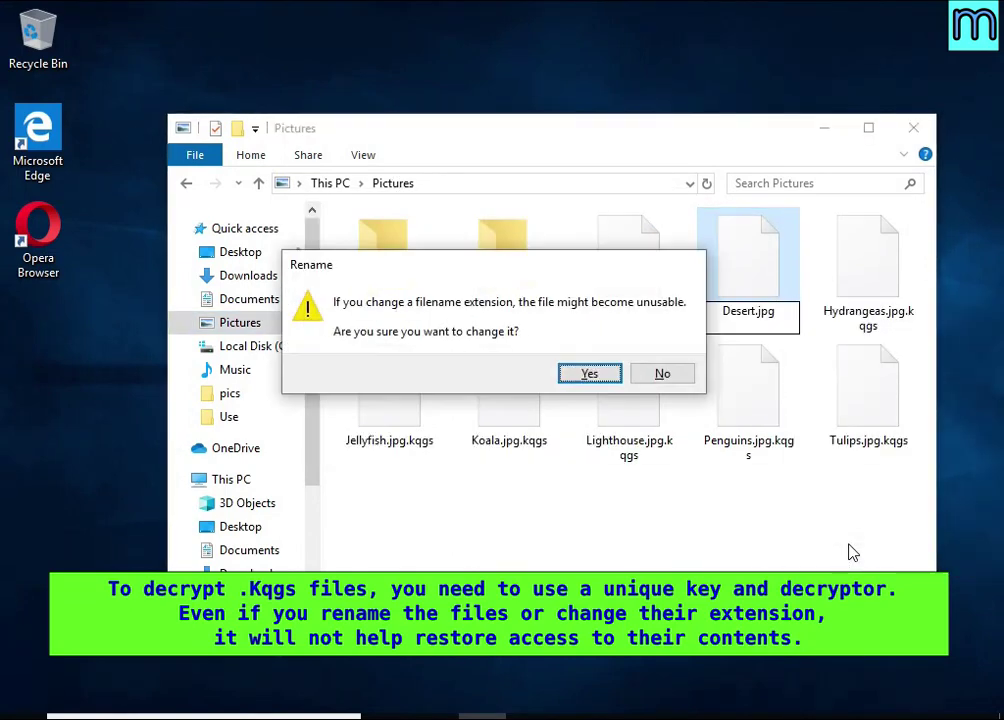
pyautogui.click(590, 374)
# - Open Desert.jpg to check whether the picture displays, and close the image viewer
pyautogui.doubleClick(764, 310)
pyautogui.click(463, 326)
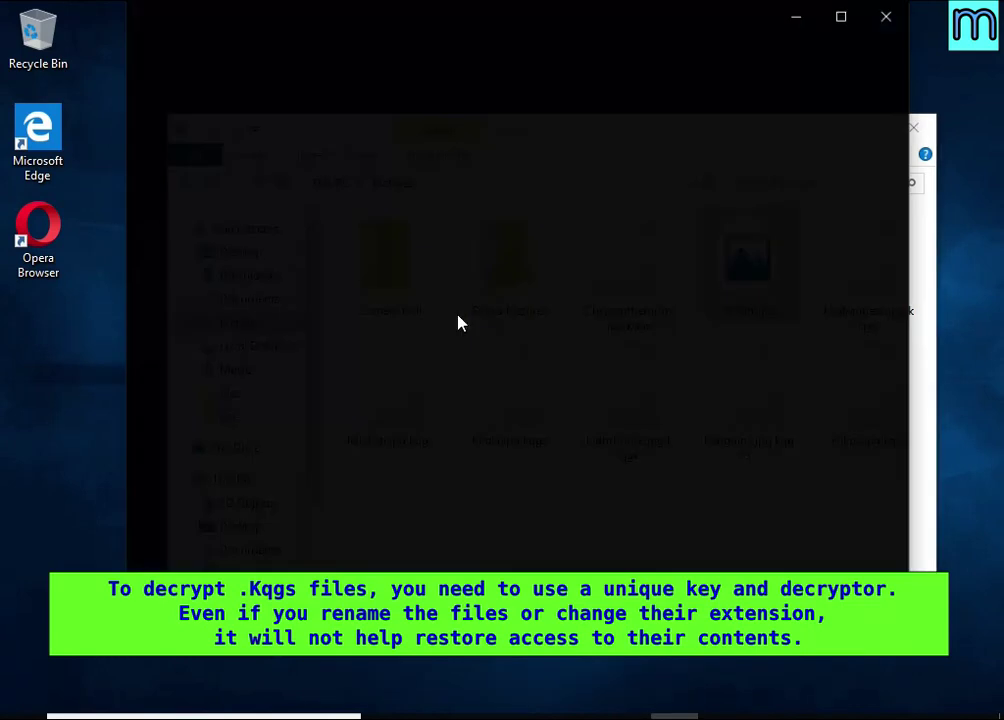
pyautogui.click(887, 16)
# - Open the _readme.txt ransom note on Local Disk (C:) and examine its line about the encrypted files
pyautogui.click(255, 346)
pyautogui.click(392, 388)
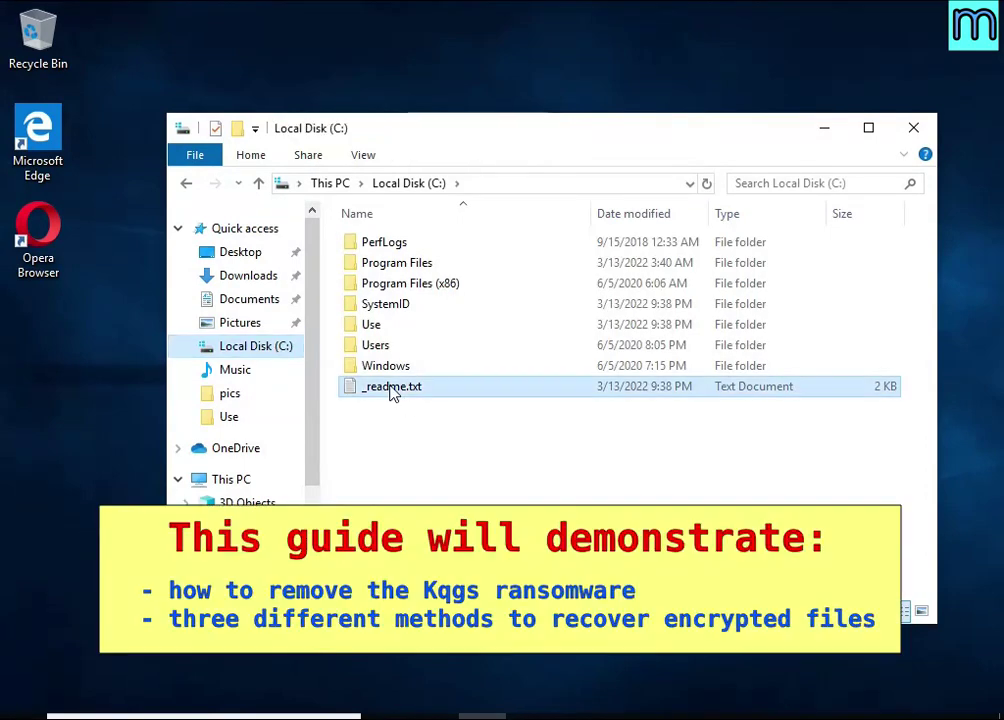
pyautogui.doubleClick(576, 390)
pyautogui.scroll(-1, 383, 318)
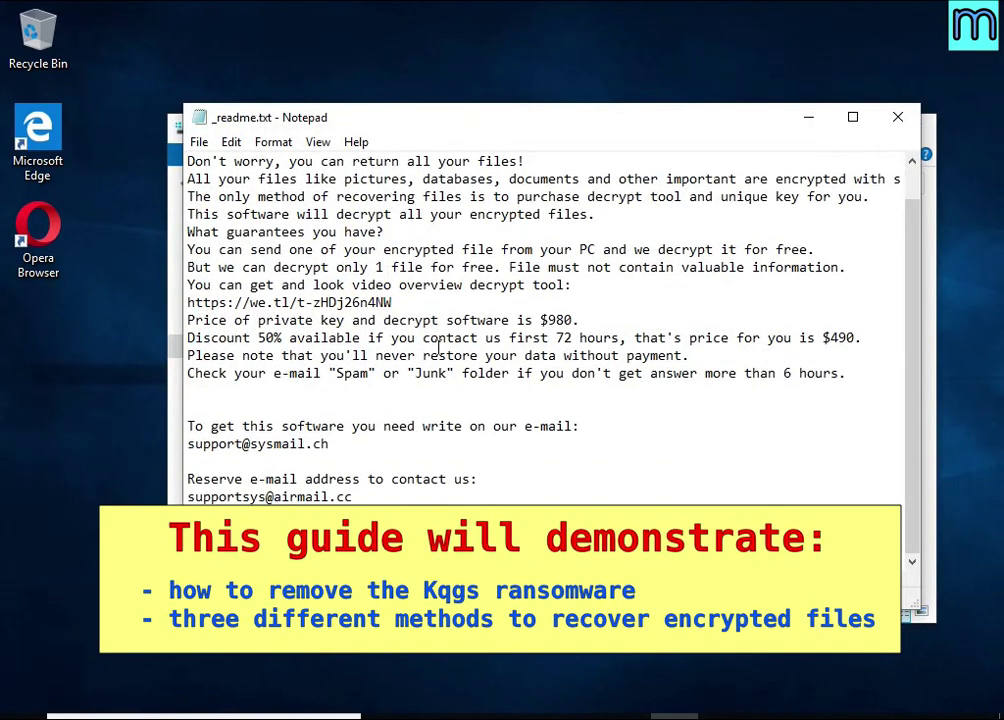
pyautogui.scroll(1, 263, 236)
pyautogui.moveTo(186, 213); pyautogui.dragTo(846, 216)
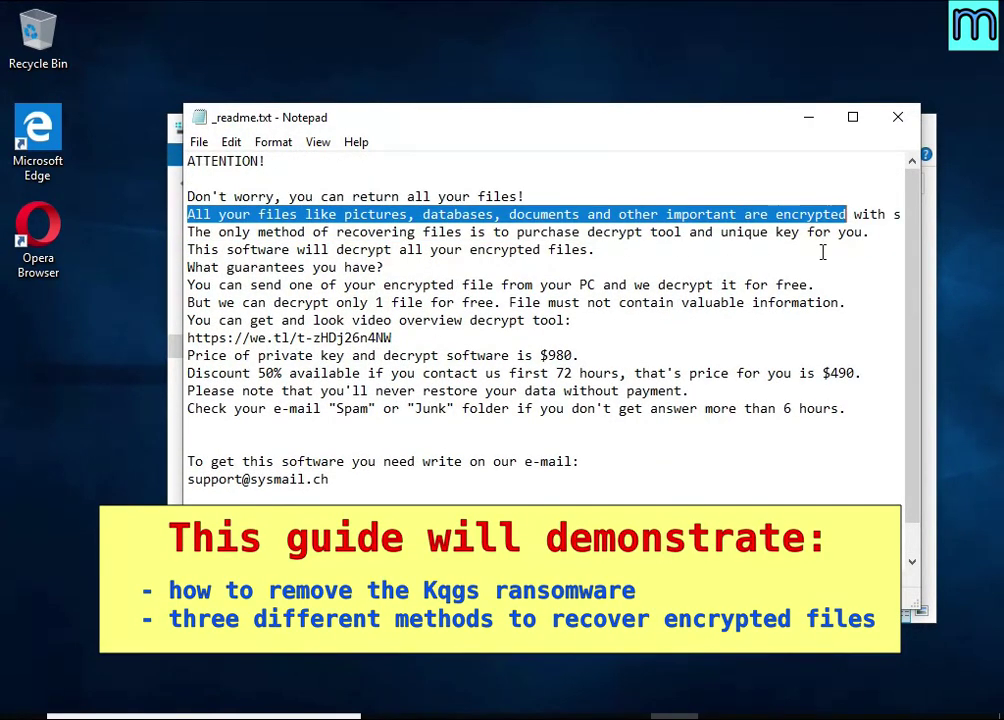
pyautogui.click(818, 214)
pyautogui.doubleClick(815, 215)
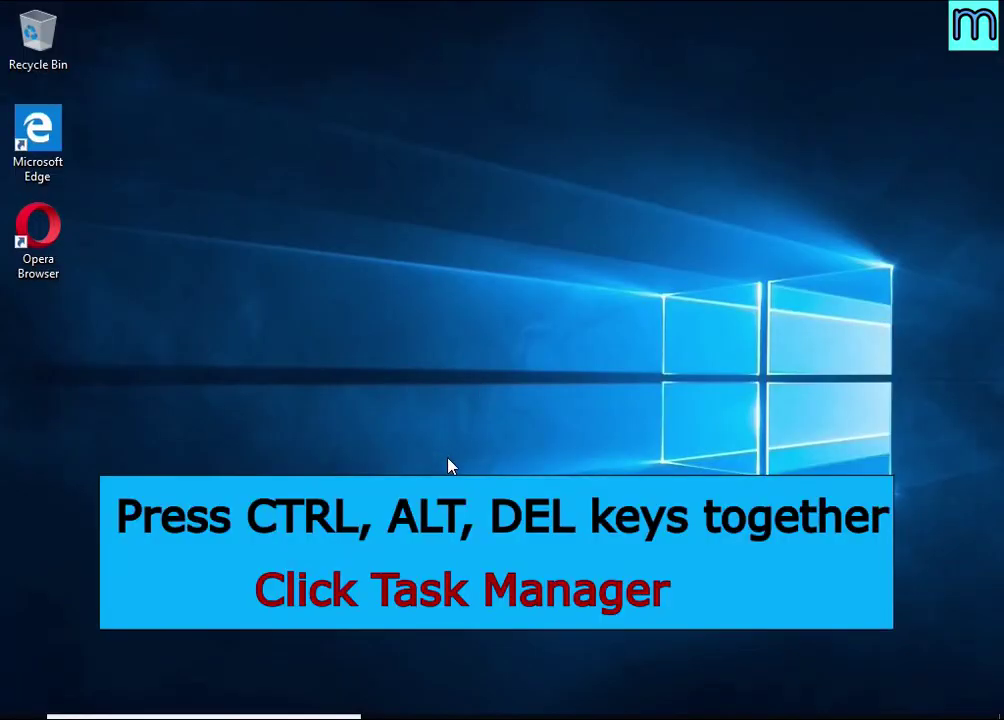
# - Switch to Task Manager and end the suspicious DB07.exe (32 bit) background process
pyautogui.hotkey('ctrl', 'alt', 'Delete')
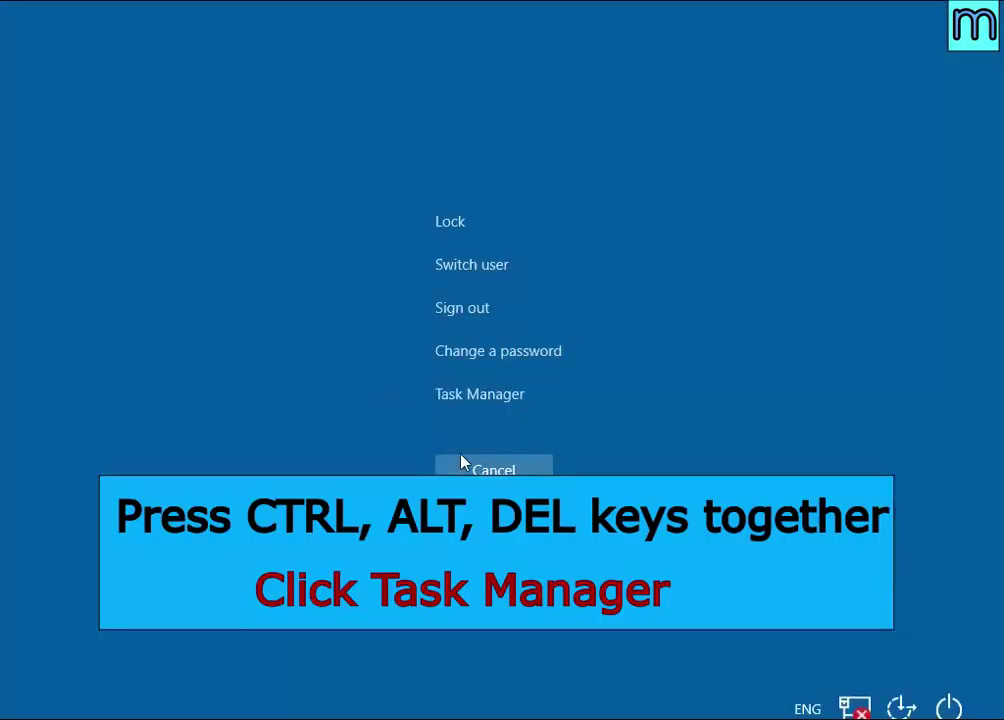
pyautogui.click(512, 400)
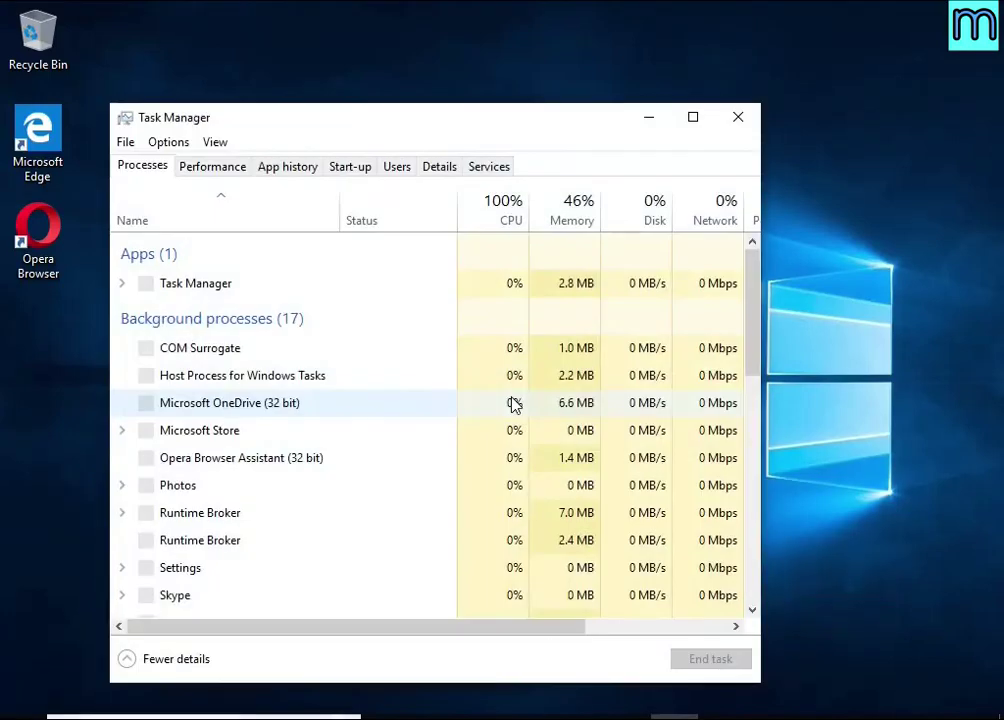
pyautogui.scroll(-2, 372, 372)
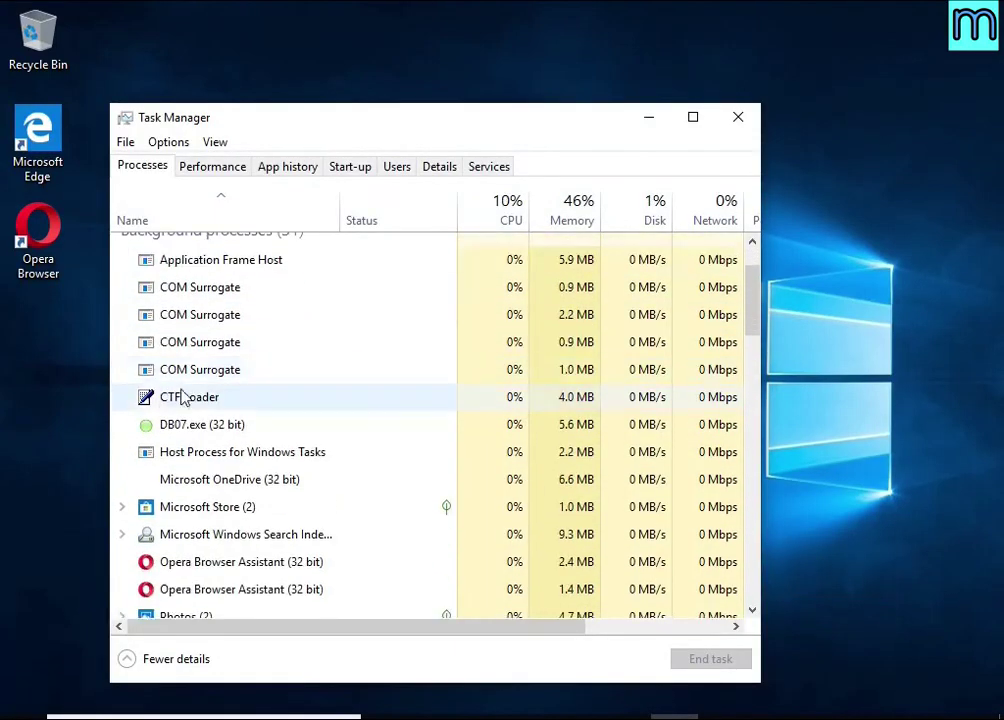
pyautogui.click(382, 429)
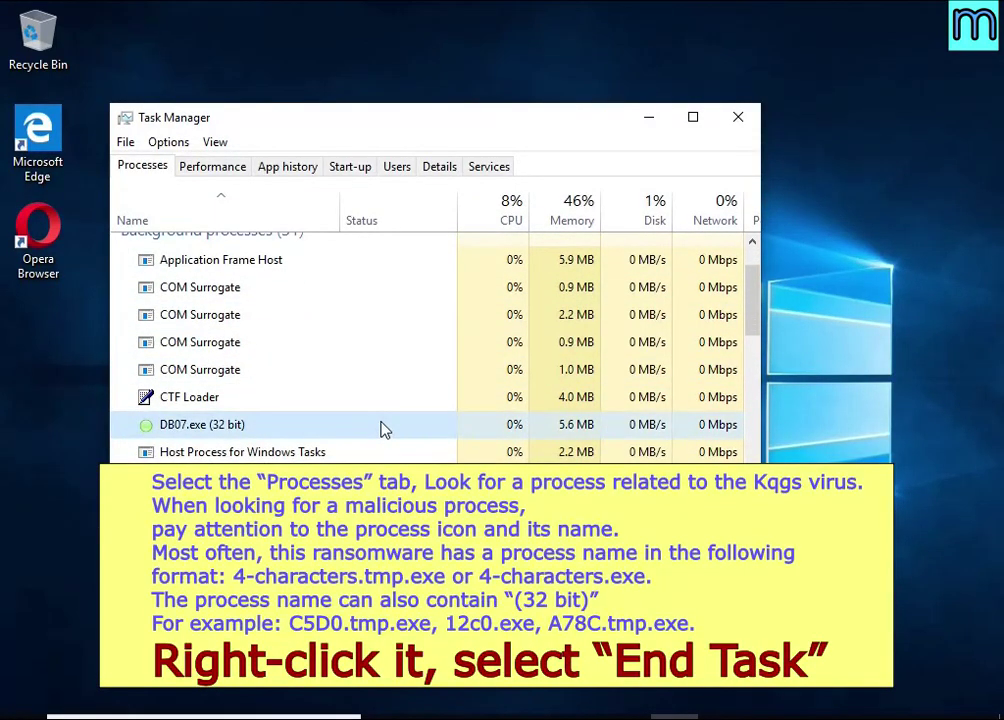
pyautogui.rightClick(390, 437)
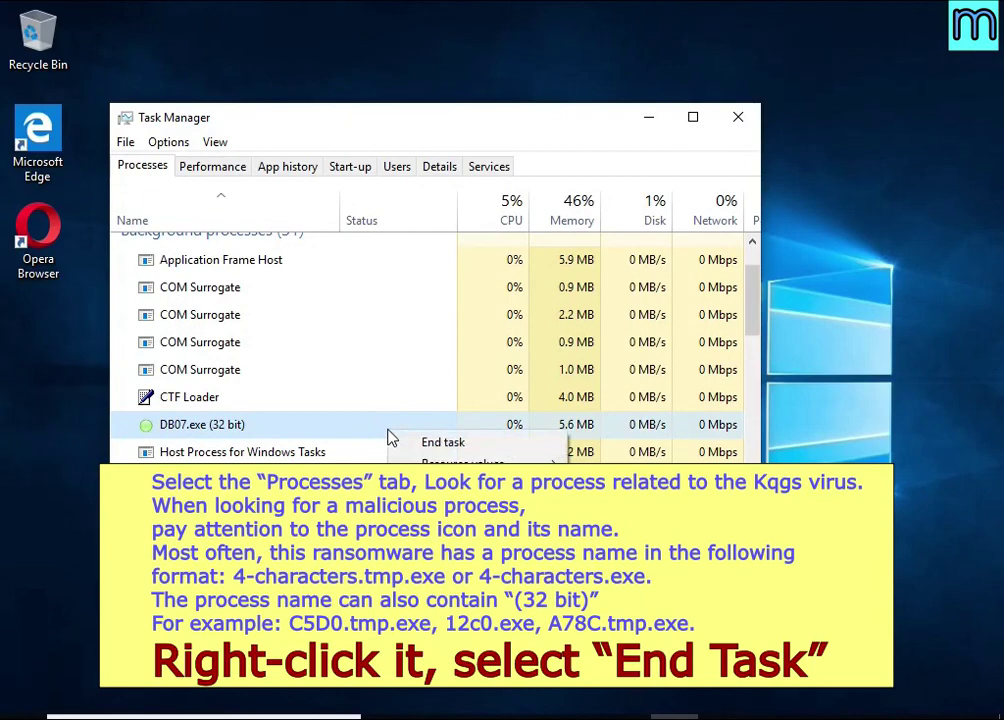
pyautogui.click(511, 443)
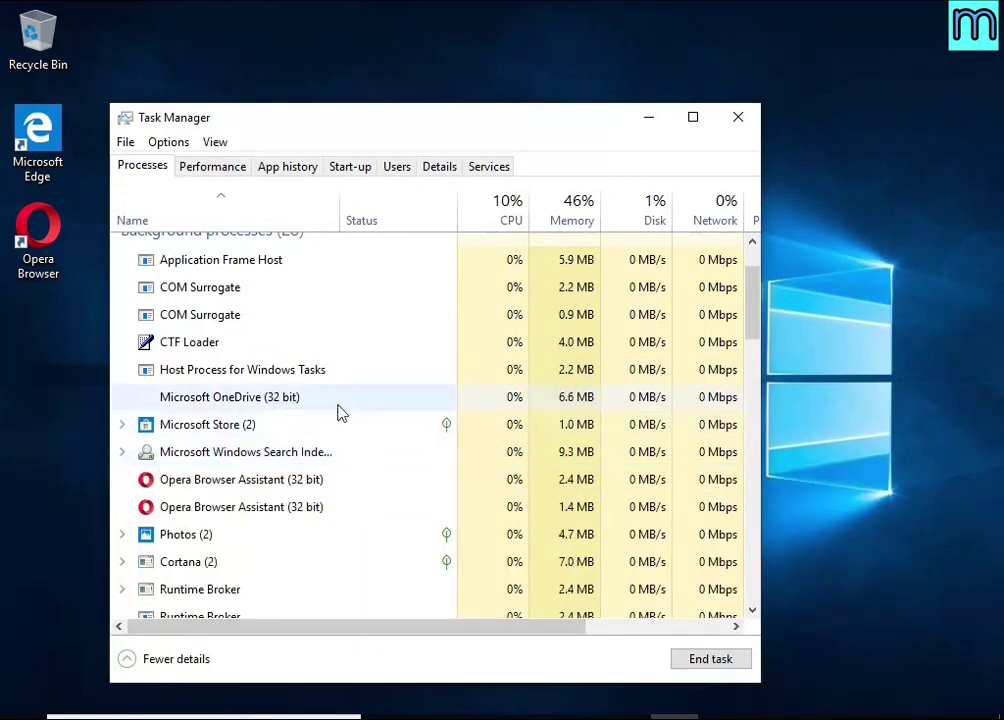
# - Look through the remaining background and Windows processes for other suspicious entries
pyautogui.scroll(-2, 320, 405)
pyautogui.scroll(-7, 307, 400)
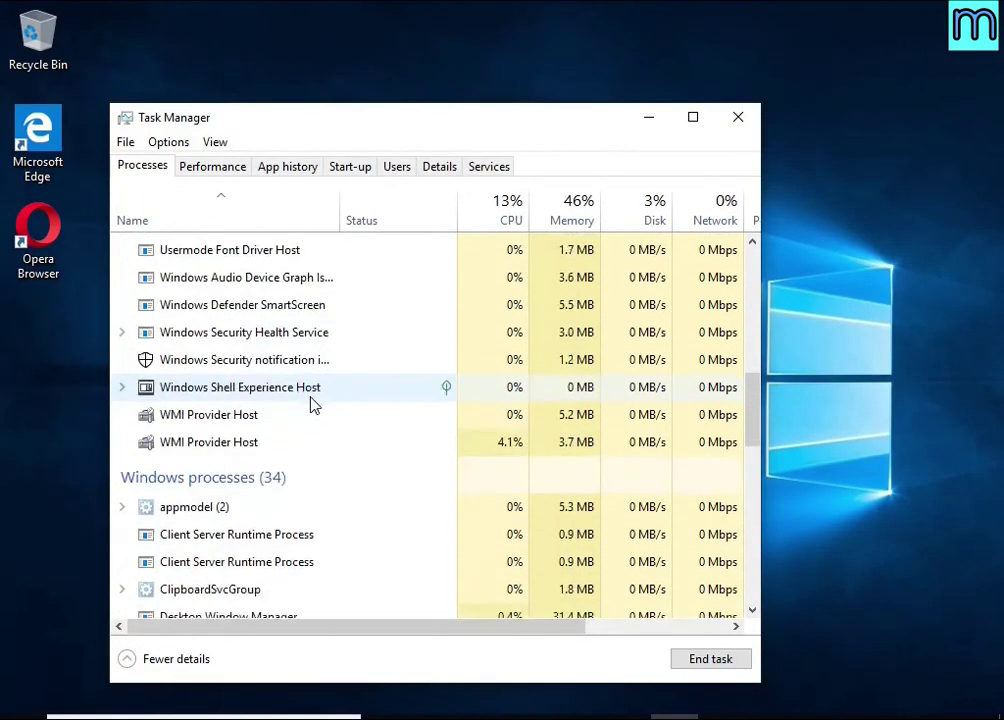
pyautogui.scroll(-10, 305, 397)
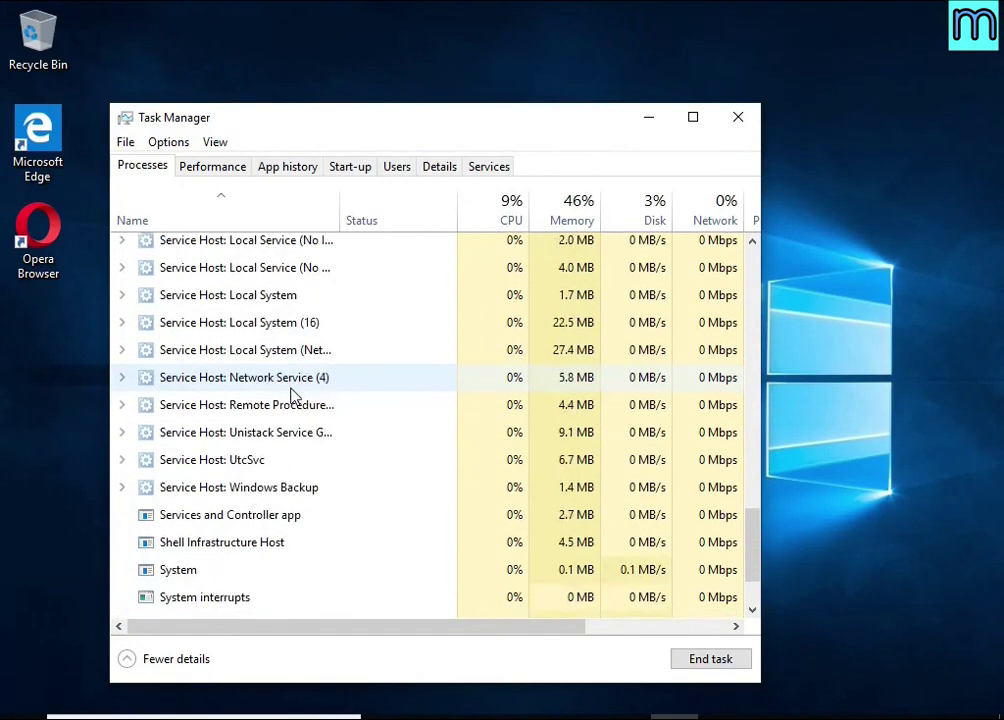
pyautogui.scroll(9, 298, 393)
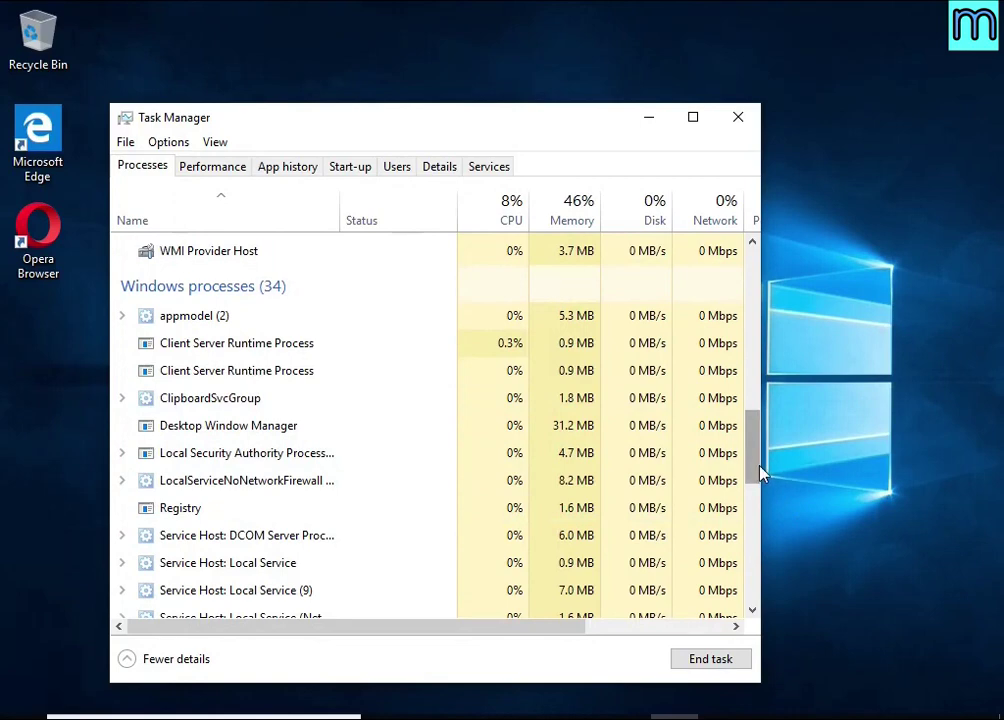
pyautogui.moveTo(762, 470); pyautogui.dragTo(762, 261)
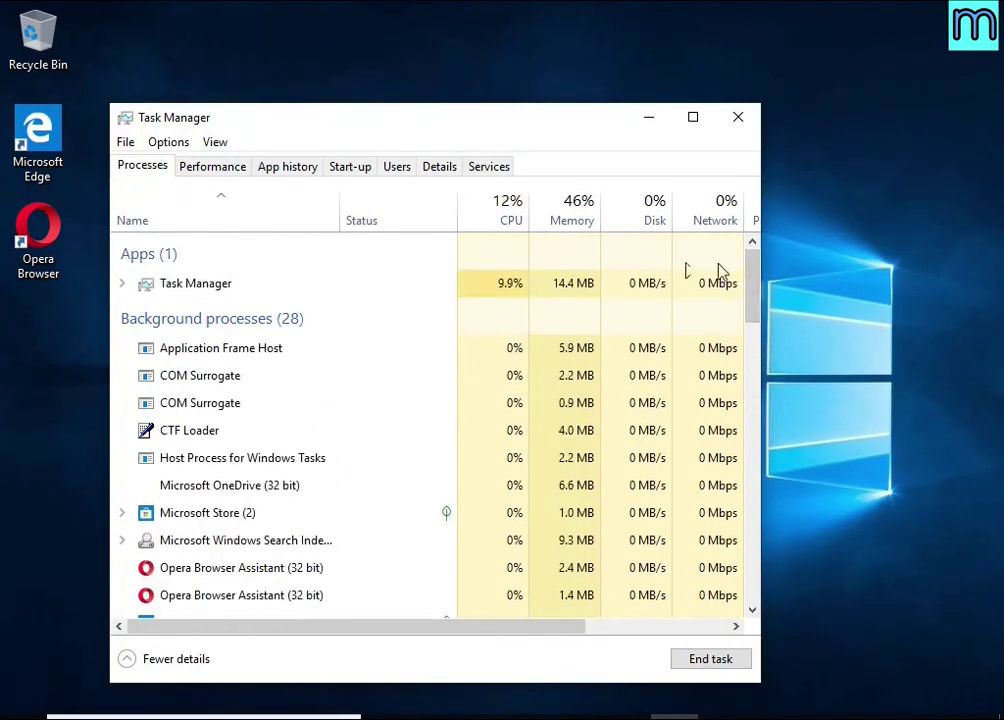
# - Disable DB07.exe from running at start-up and close Task Manager
pyautogui.click(351, 175)
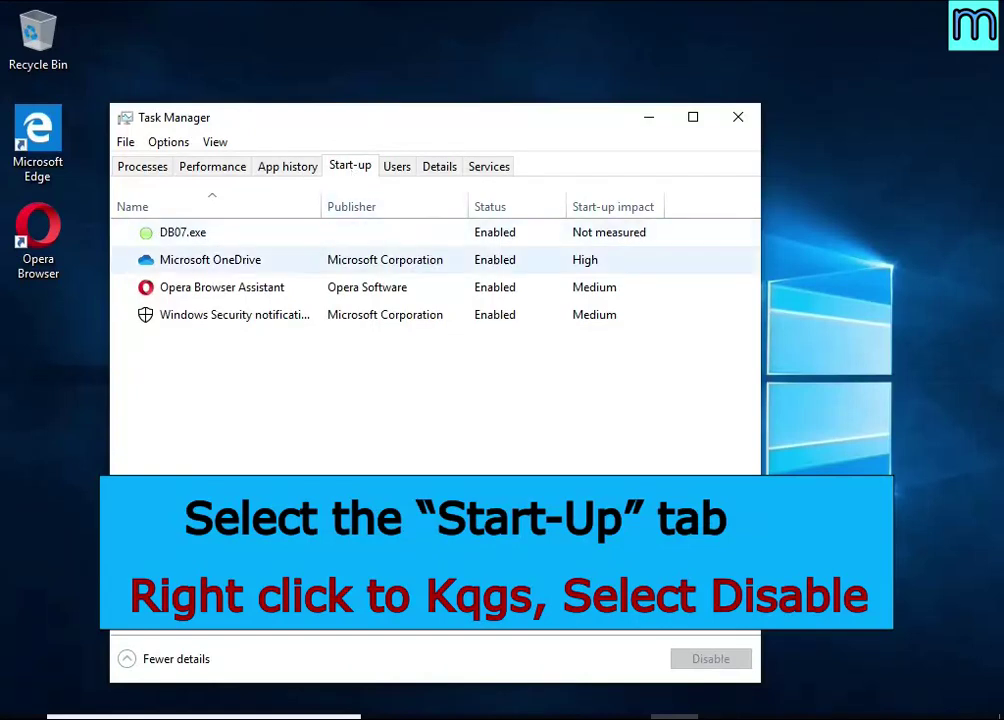
pyautogui.click(545, 243)
pyautogui.rightClick(545, 243)
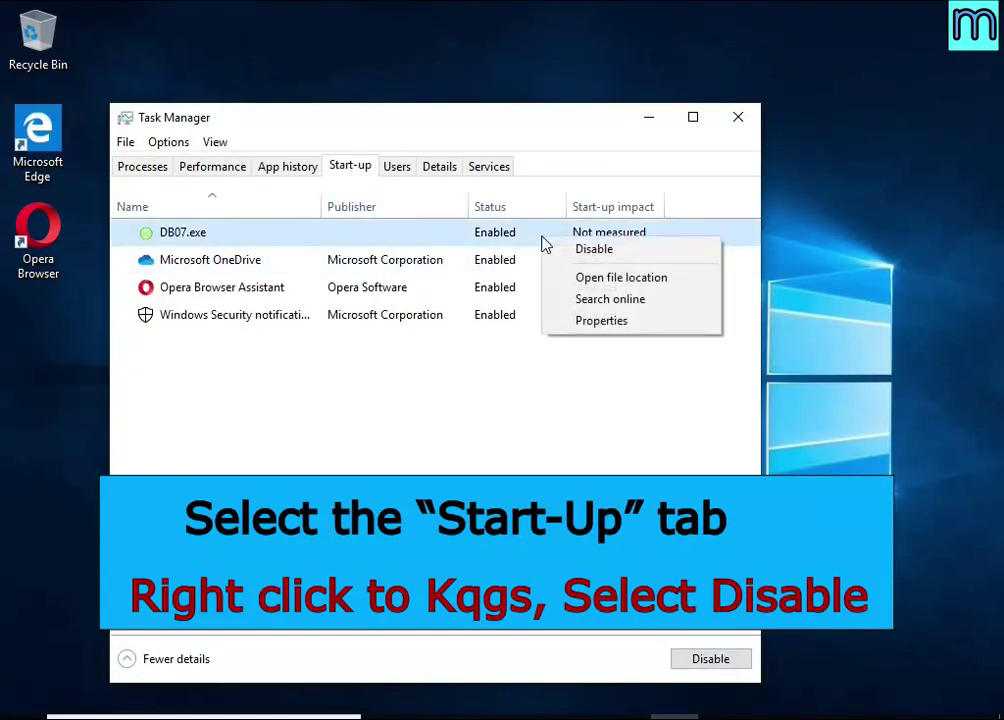
pyautogui.click(667, 254)
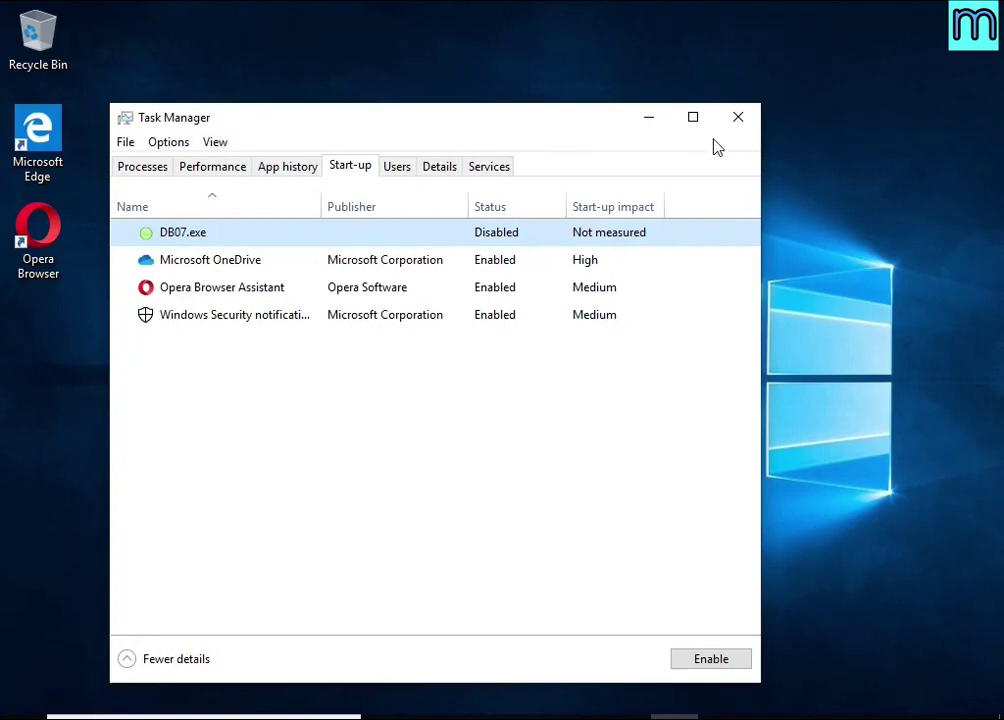
pyautogui.click(736, 119)
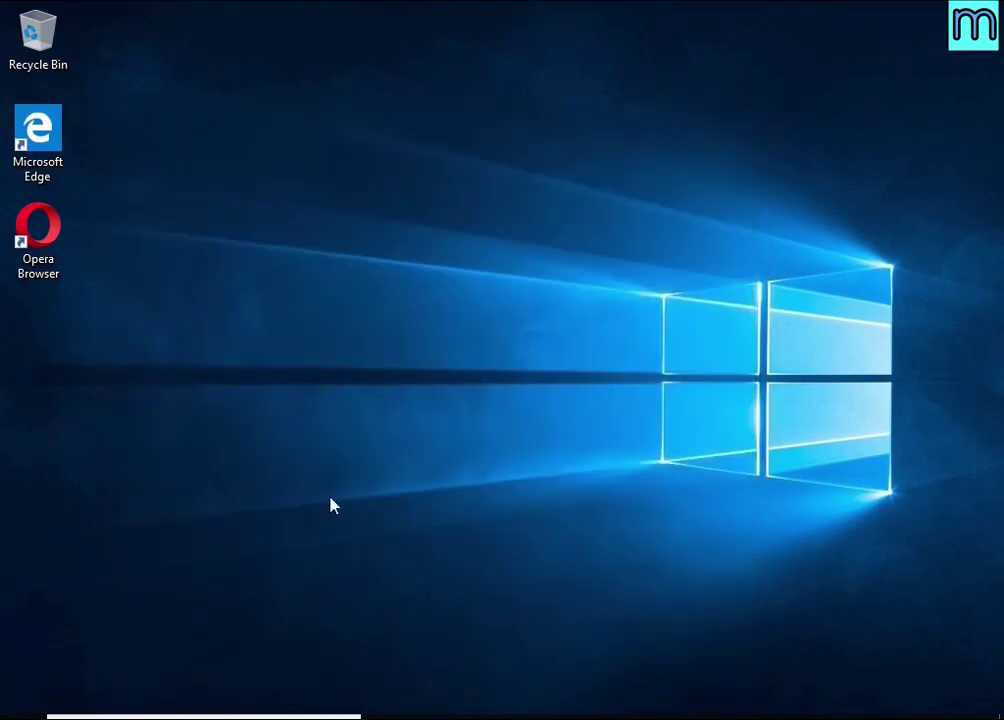
# - Search Windows for "task she" and open Task Scheduler
pyautogui.click(205, 695)
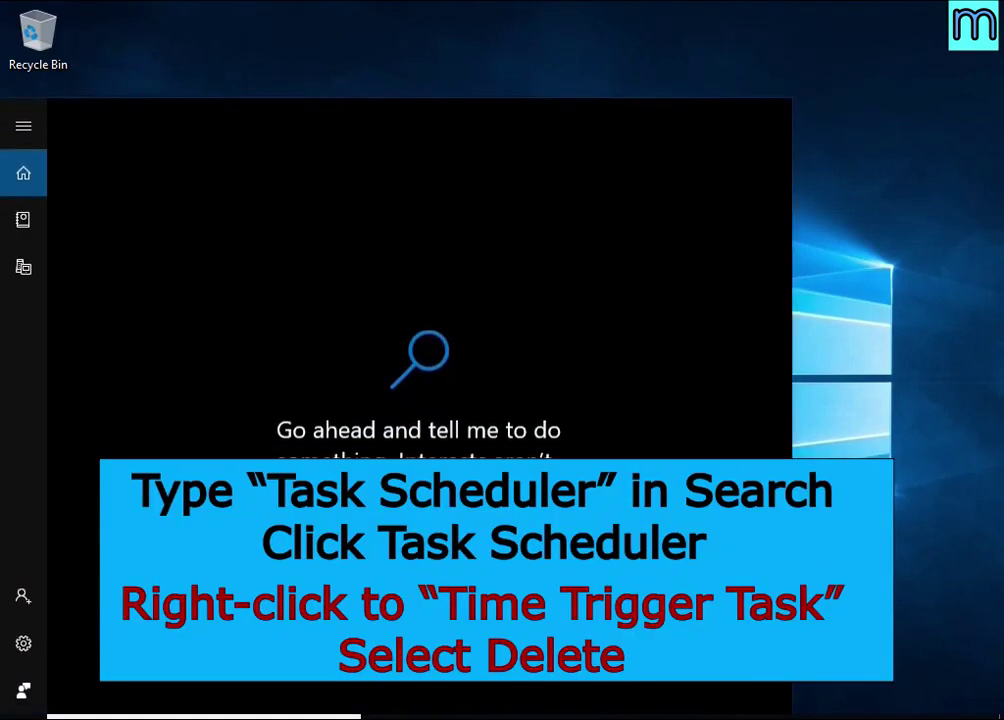
pyautogui.write('task')
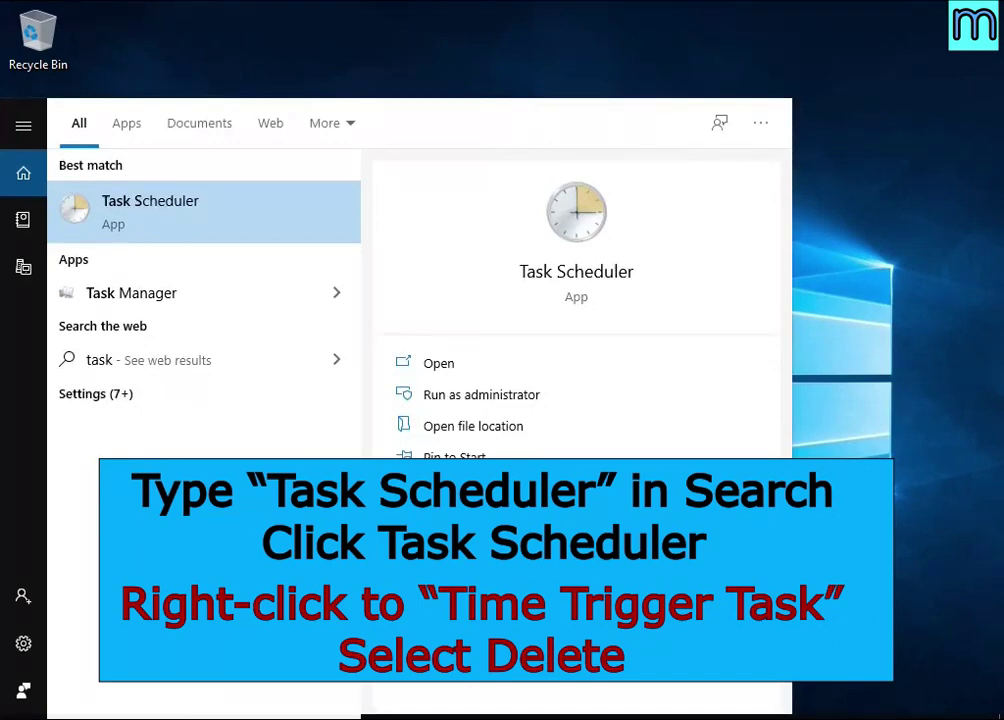
pyautogui.write(' she')
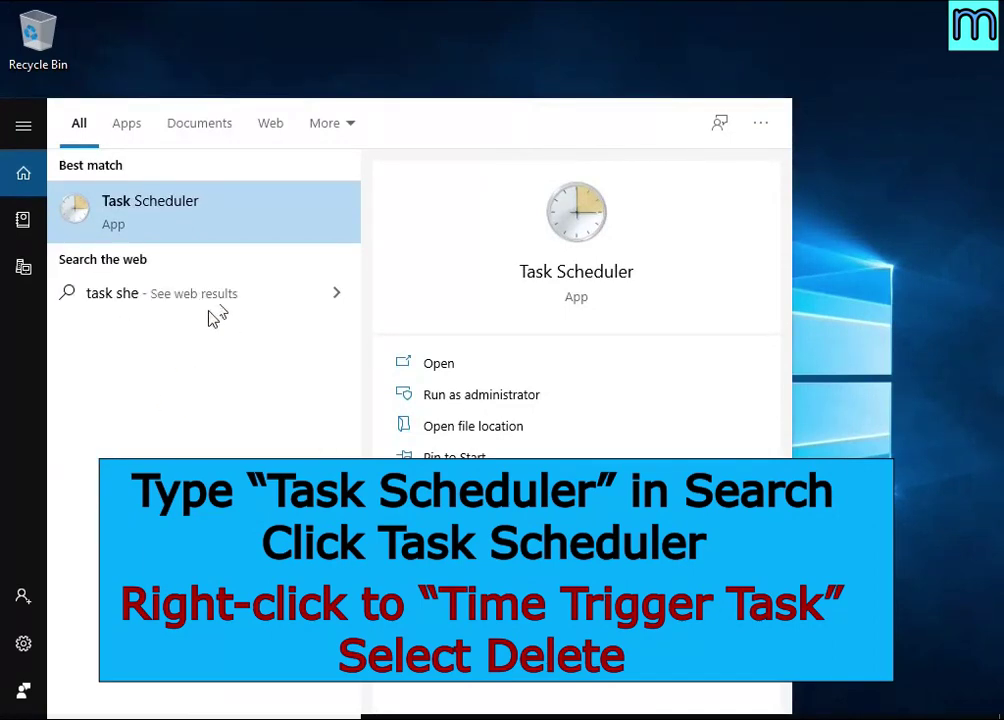
pyautogui.click(243, 229)
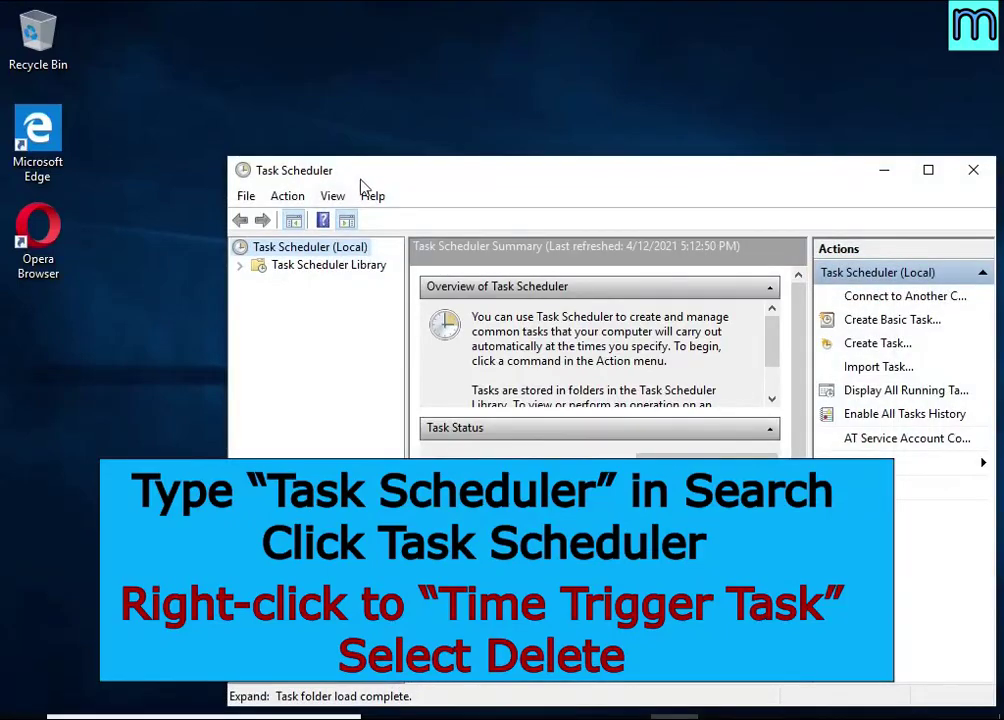
# - Delete the Time Trigger Task from the Task Scheduler Library and close Task Scheduler
pyautogui.moveTo(362, 183); pyautogui.dragTo(295, 118)
pyautogui.click(292, 201)
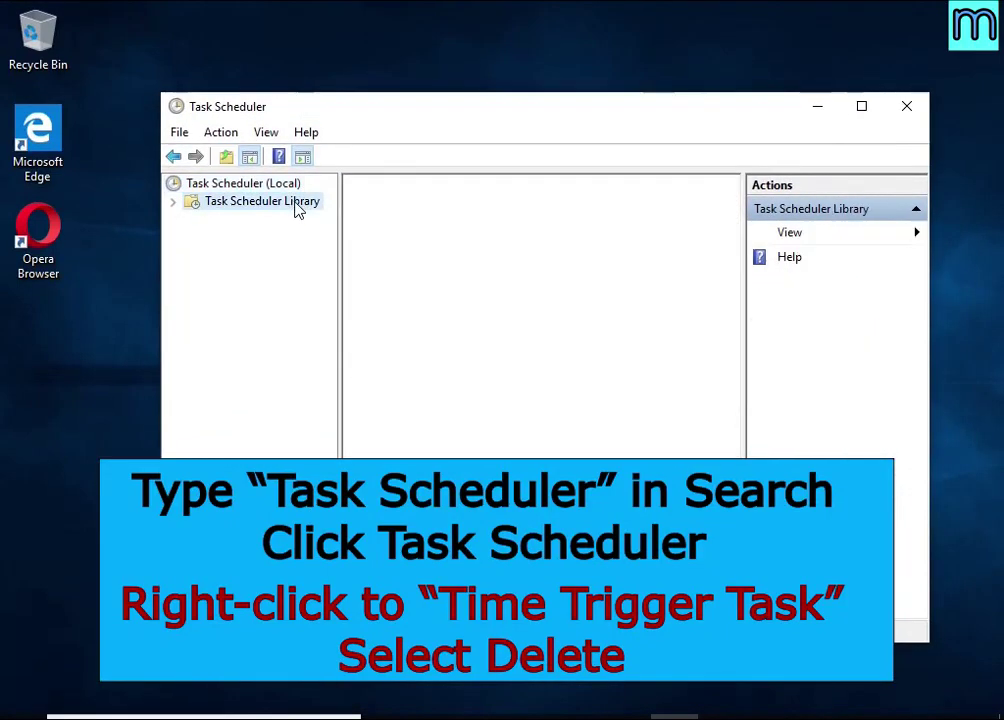
pyautogui.click(649, 270)
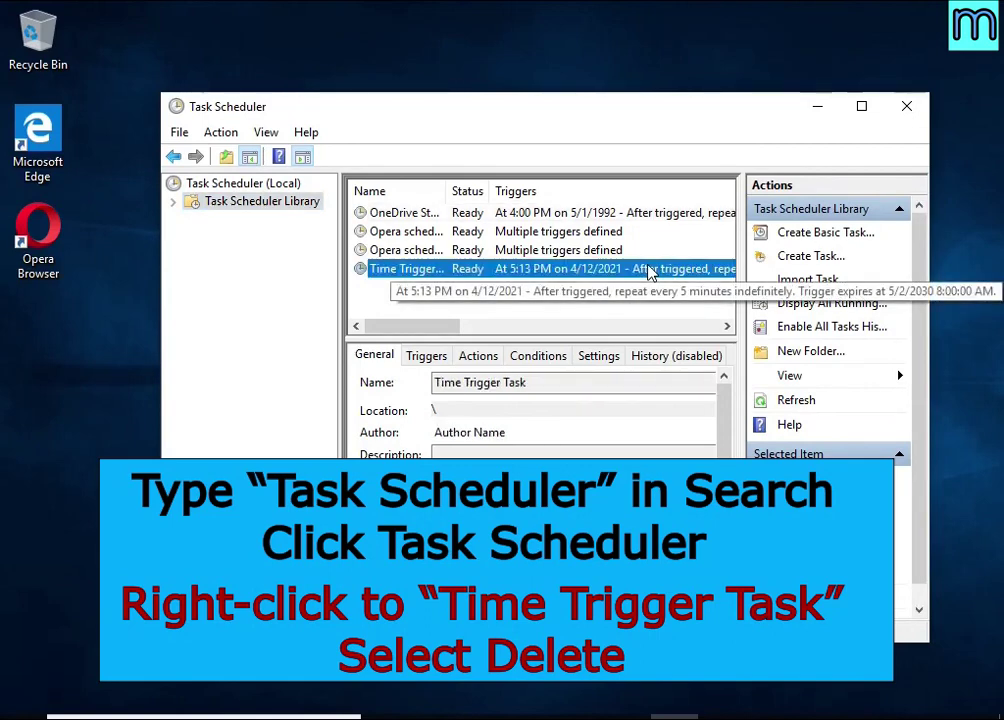
pyautogui.rightClick(649, 270)
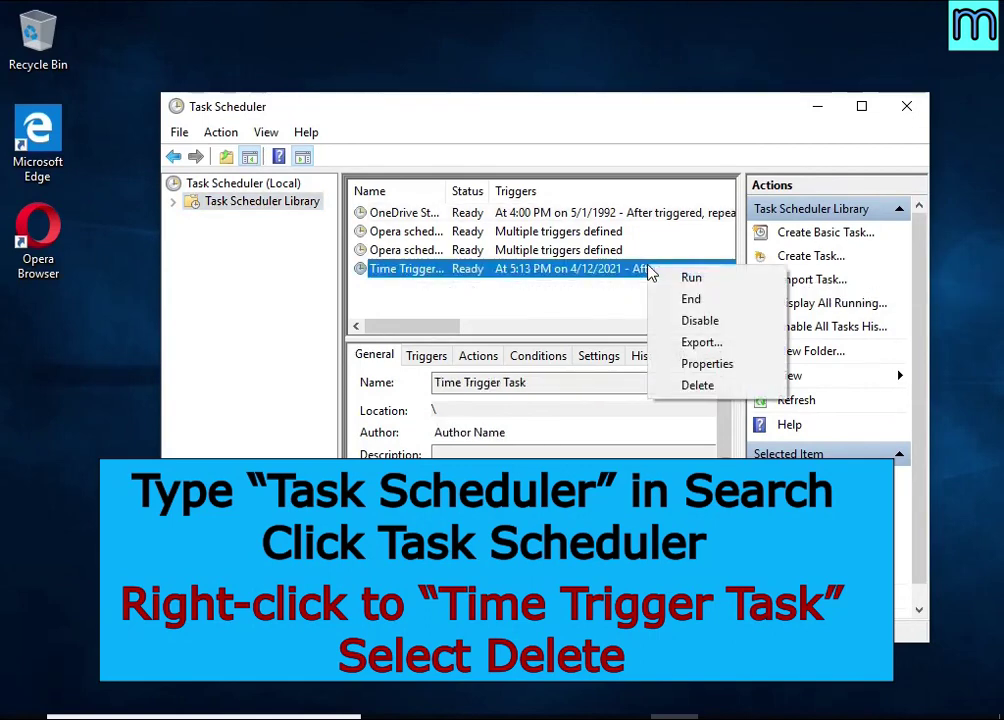
pyautogui.click(738, 390)
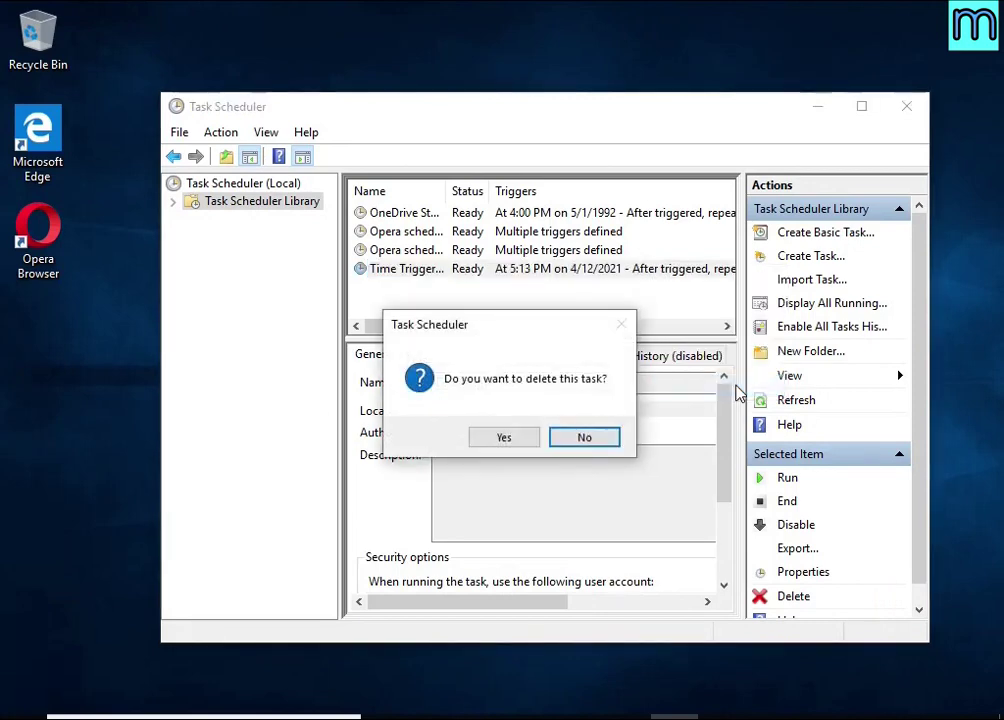
pyautogui.click(505, 442)
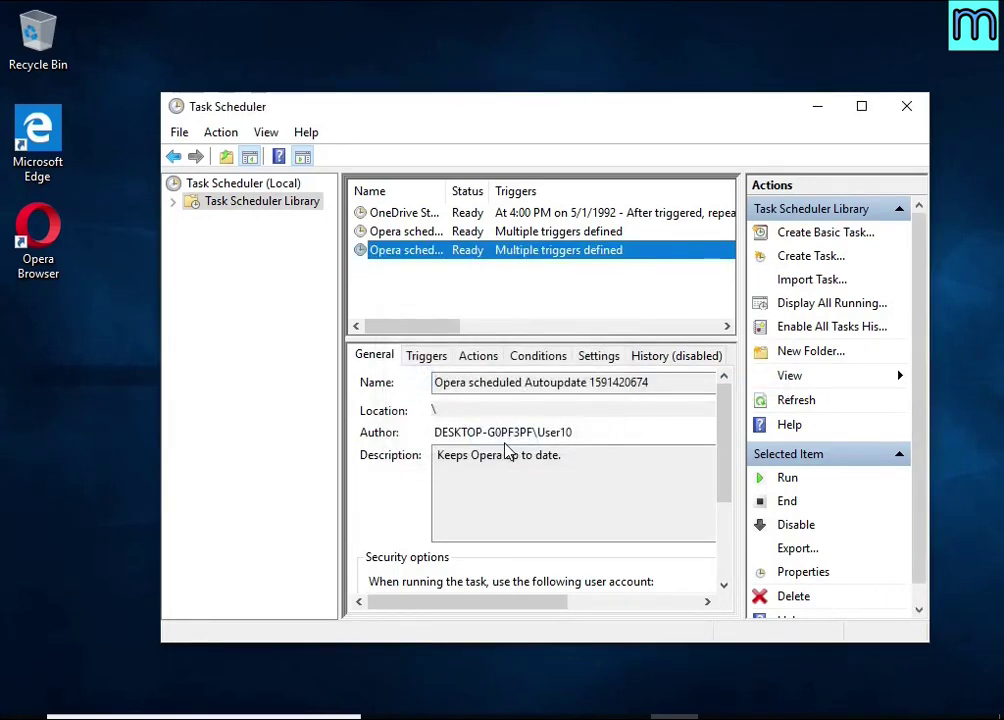
pyautogui.click(907, 110)
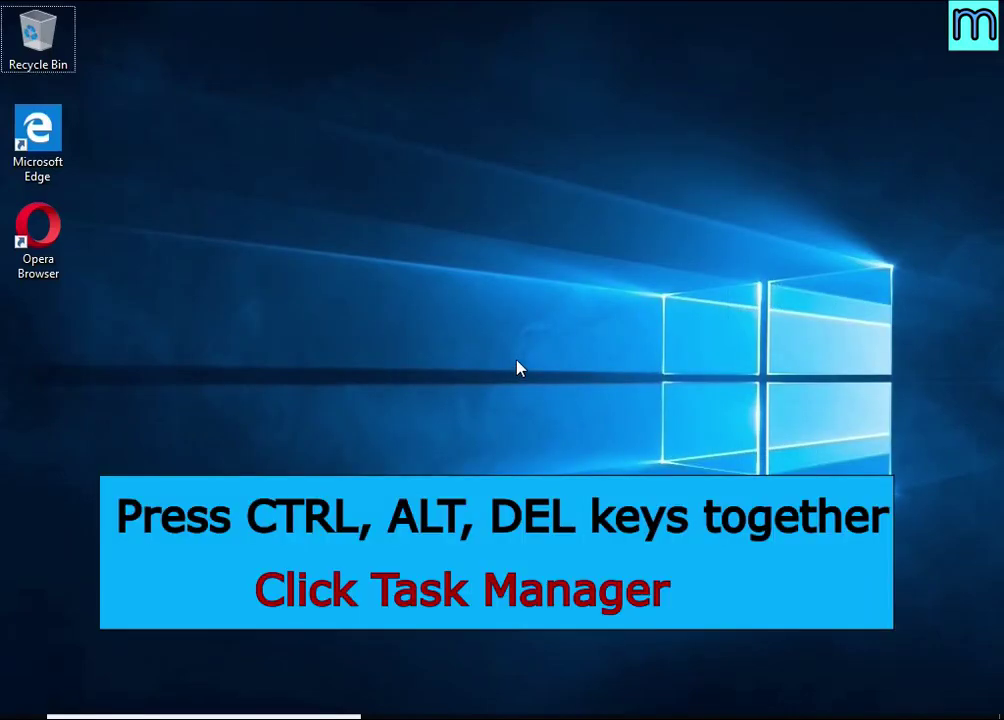
# - Open the file location of the DB07.exe start-up entry from Task Manager and close Task Manager
pyautogui.hotkey('ctrl', 'alt', 'Delete')
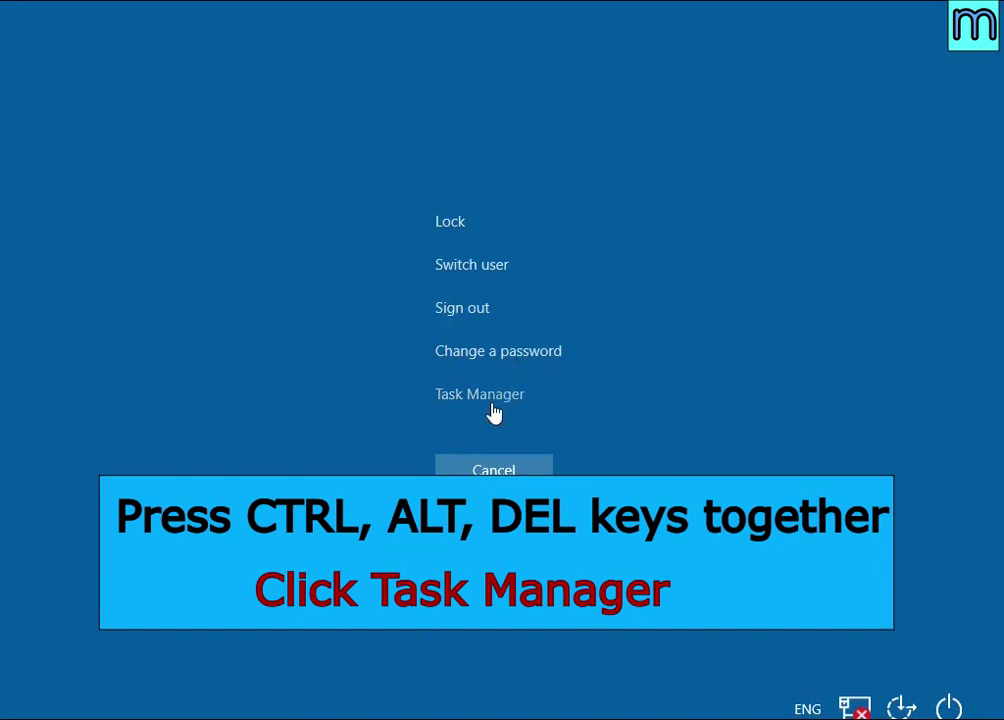
pyautogui.click(490, 397)
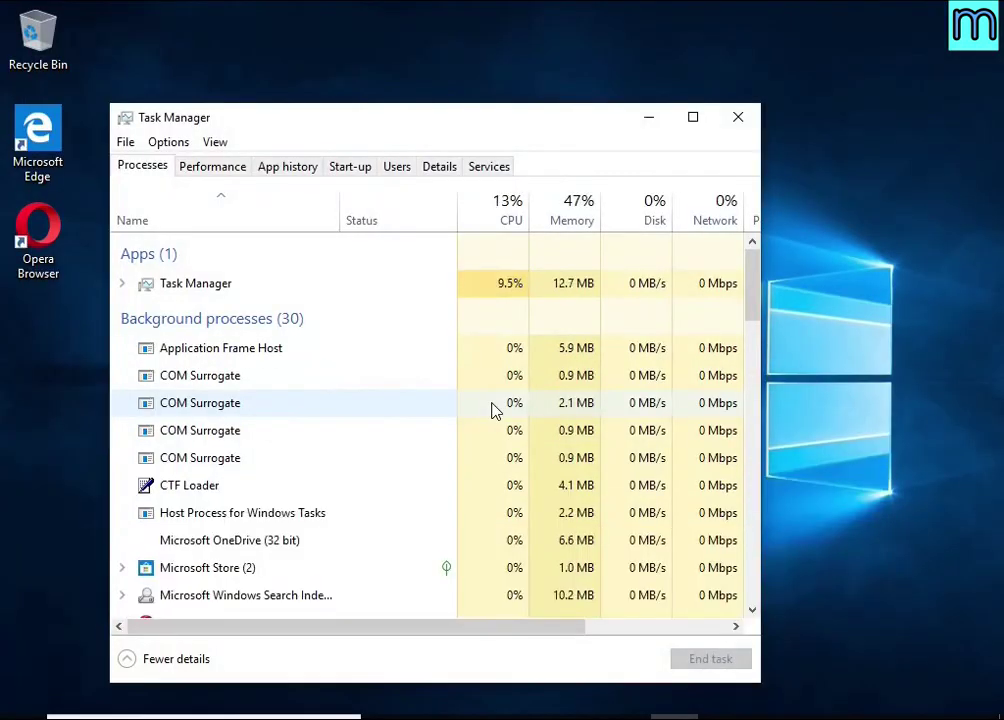
pyautogui.click(356, 169)
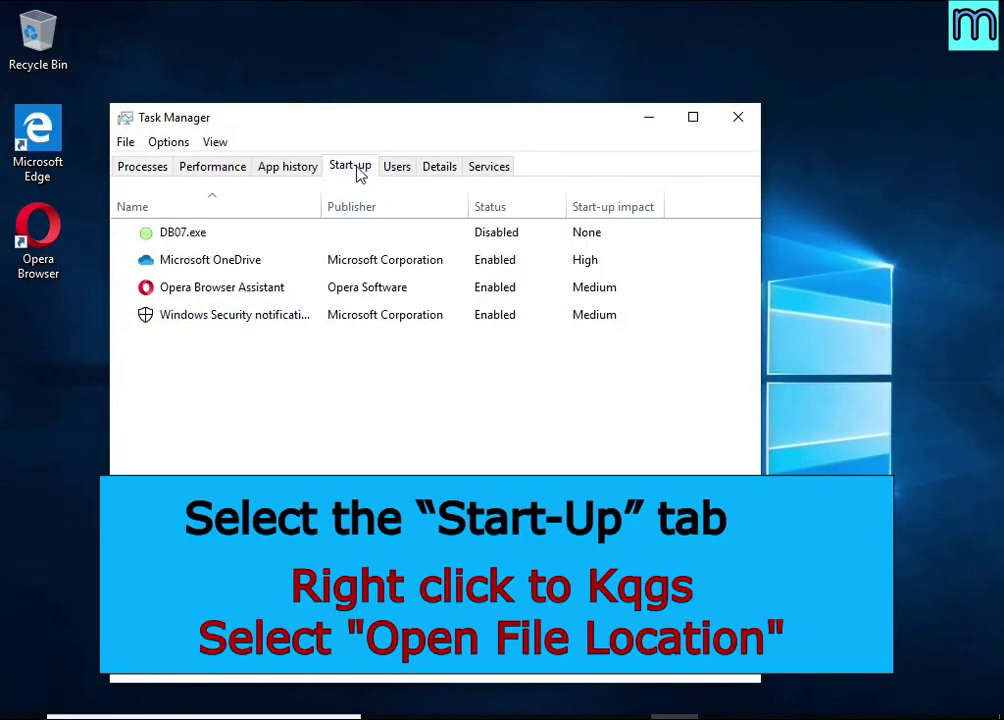
pyautogui.rightClick(549, 234)
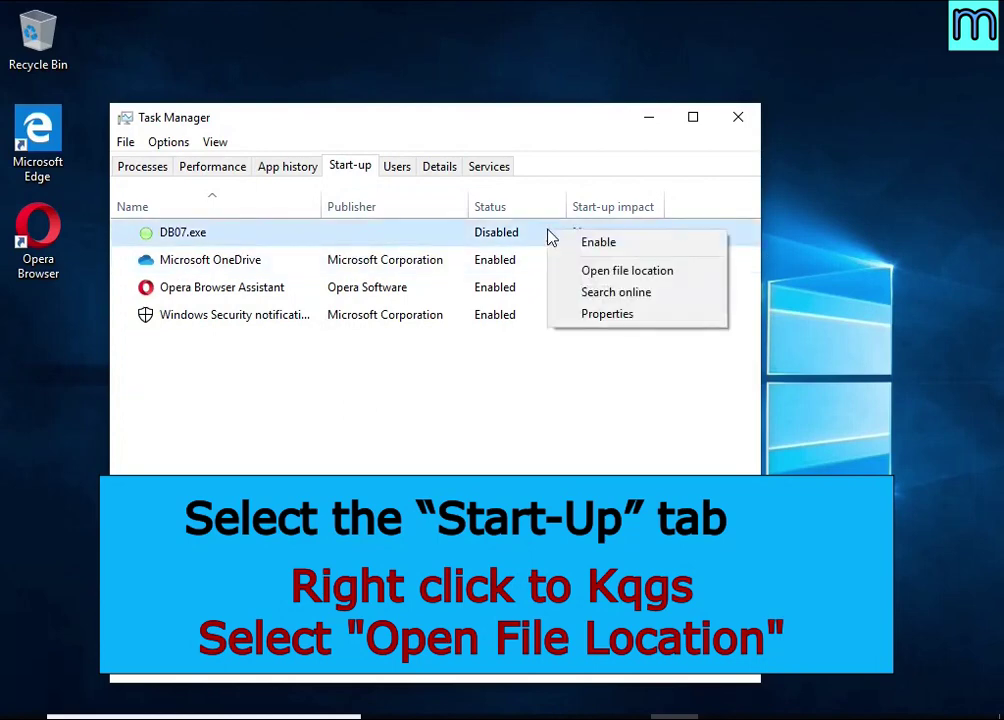
pyautogui.click(697, 281)
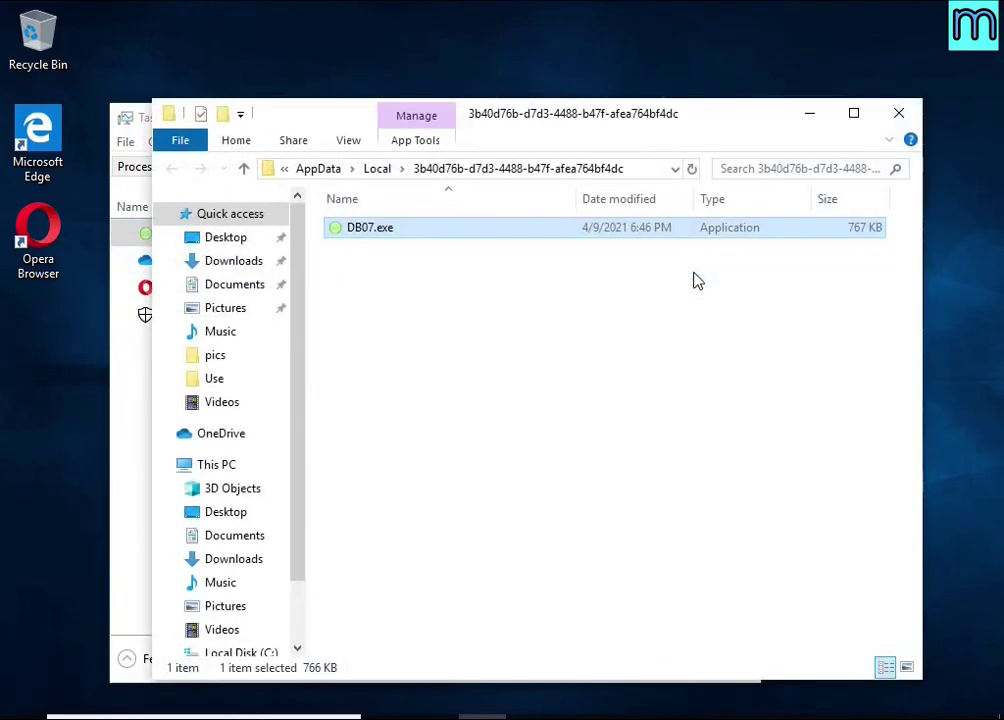
pyautogui.click(124, 418)
pyautogui.click(735, 120)
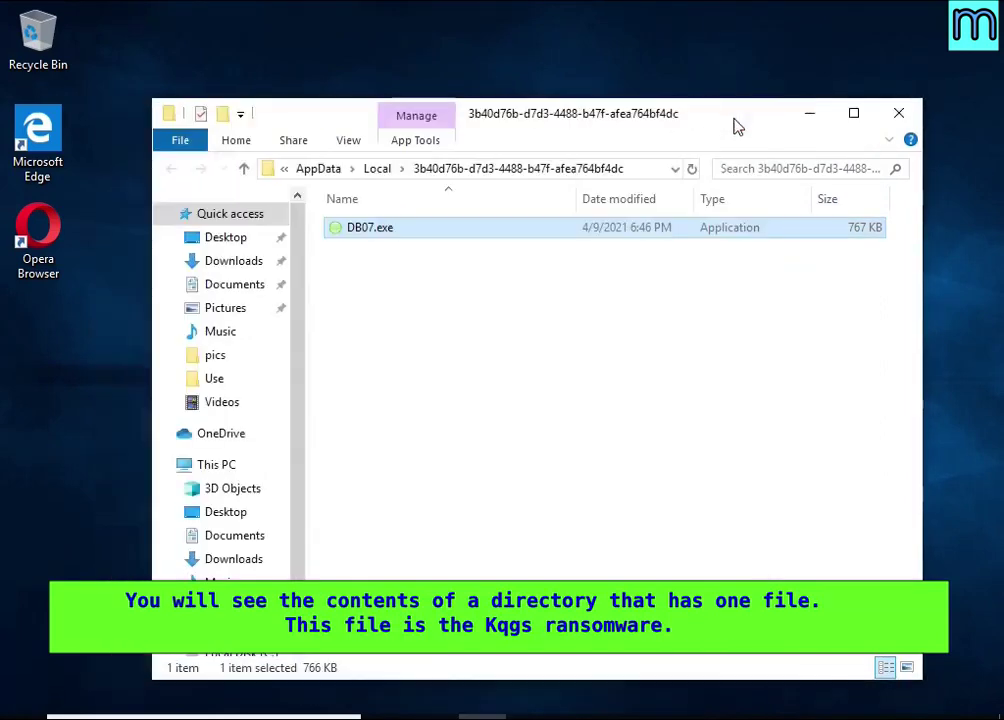
# - Try to delete DB07.exe from its folder, retrying before cancelling the operation
pyautogui.rightClick(419, 229)
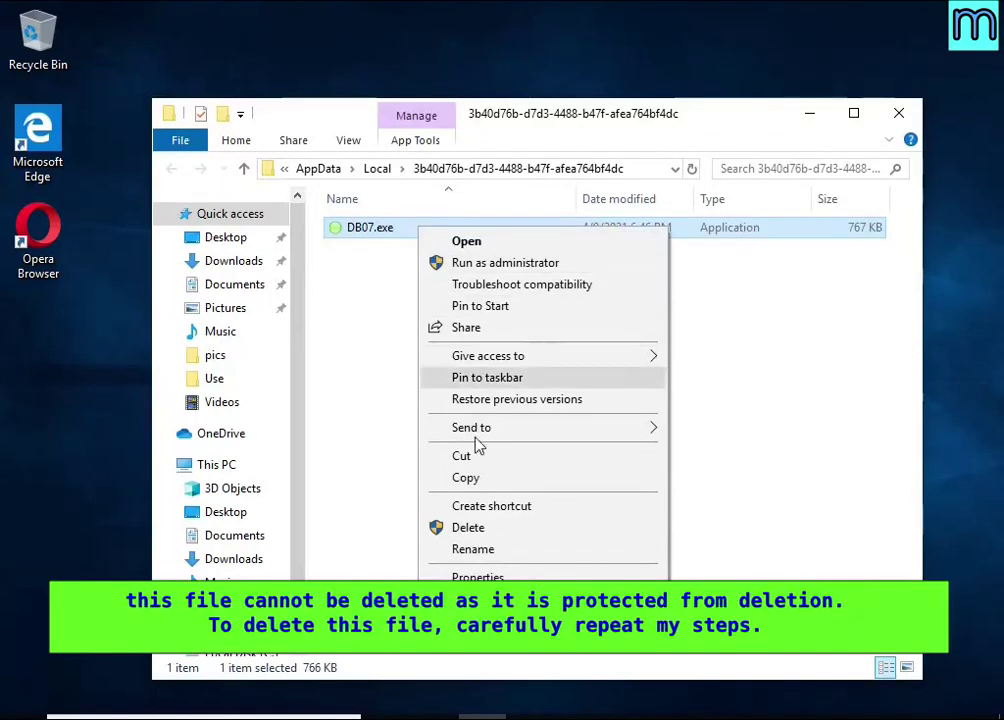
pyautogui.click(469, 531)
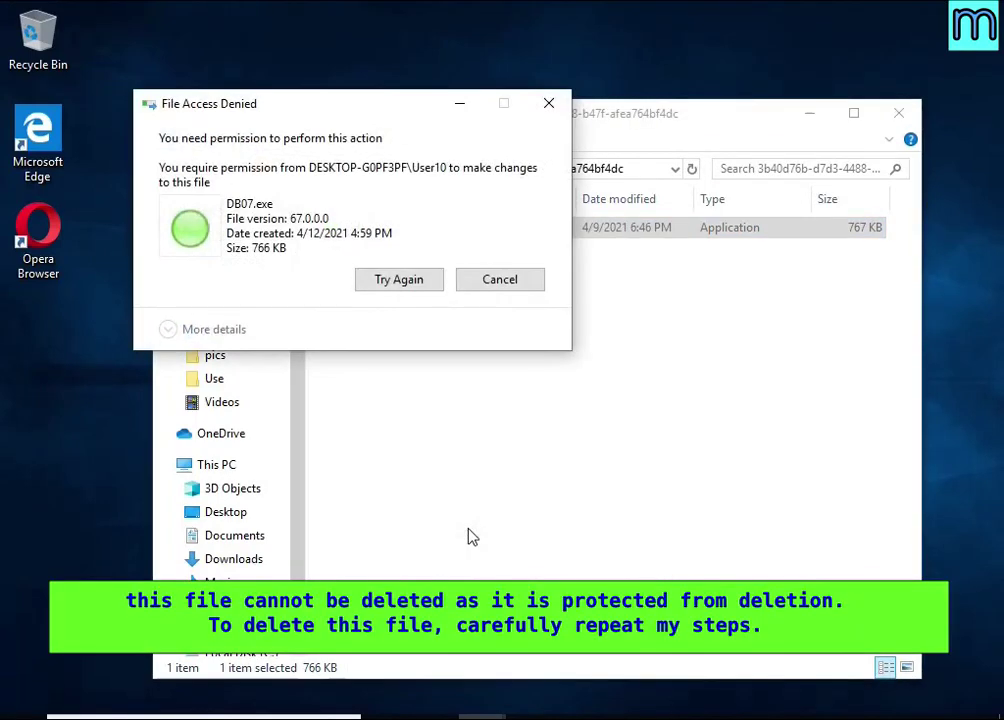
pyautogui.click(421, 284)
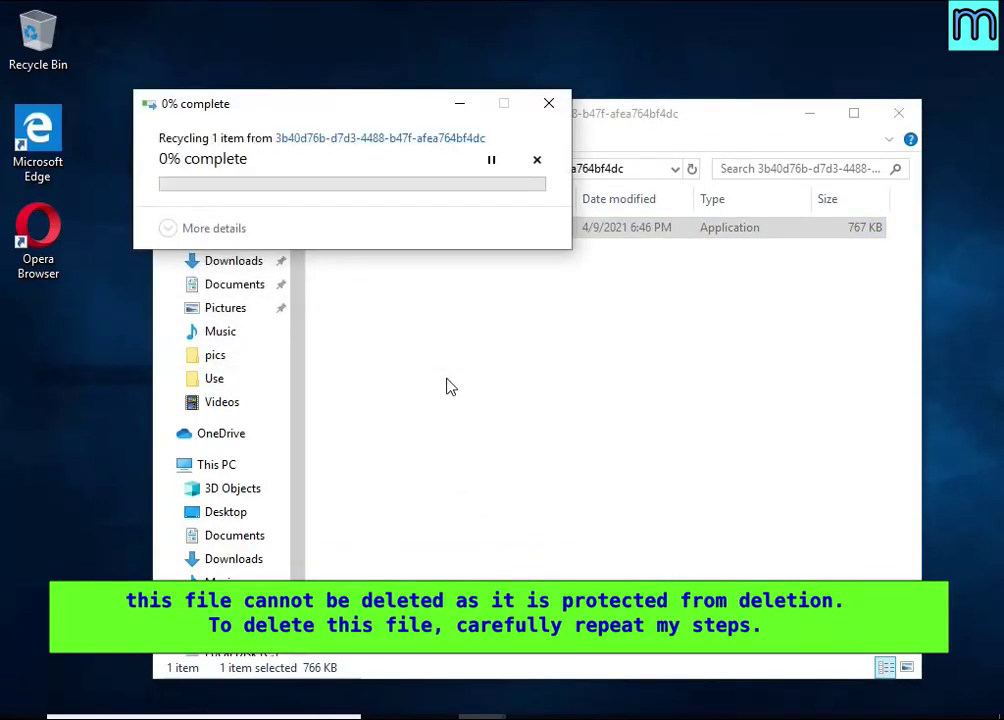
pyautogui.click(404, 283)
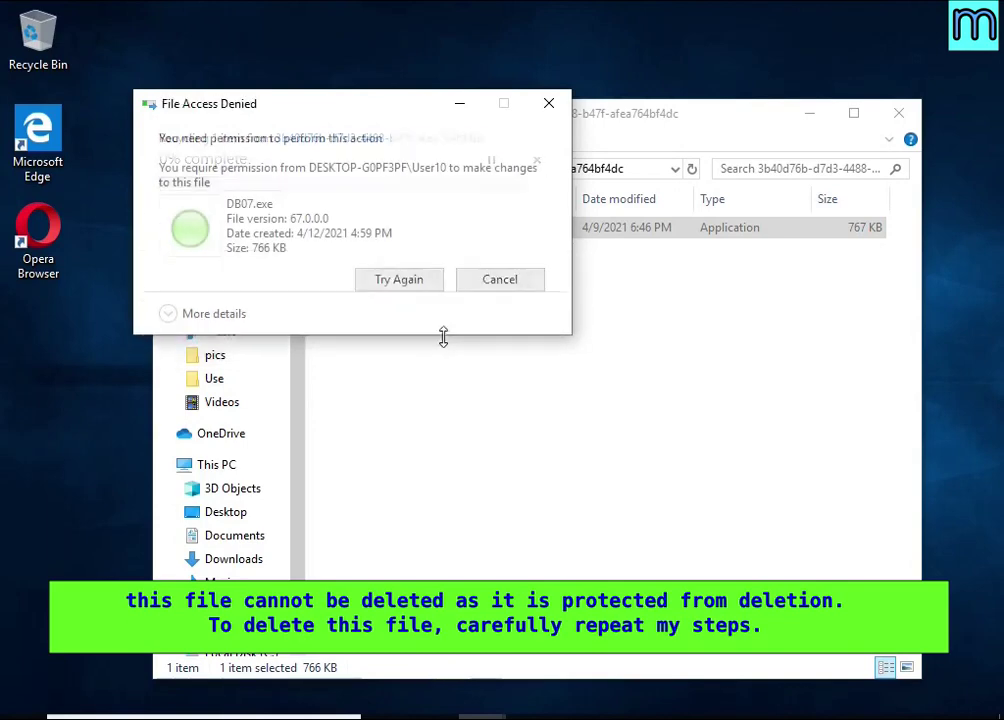
pyautogui.click(495, 285)
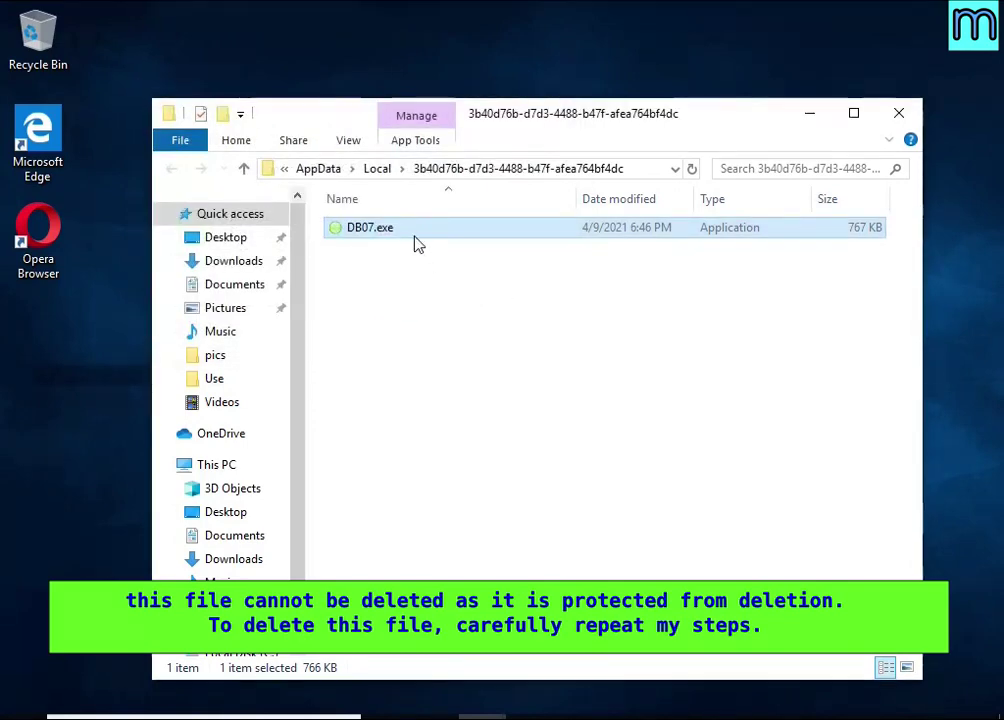
# - Disable inheritance in the advanced security settings of DB07.exe, converting the inherited permissions into explicit ones
pyautogui.rightClick(414, 239)
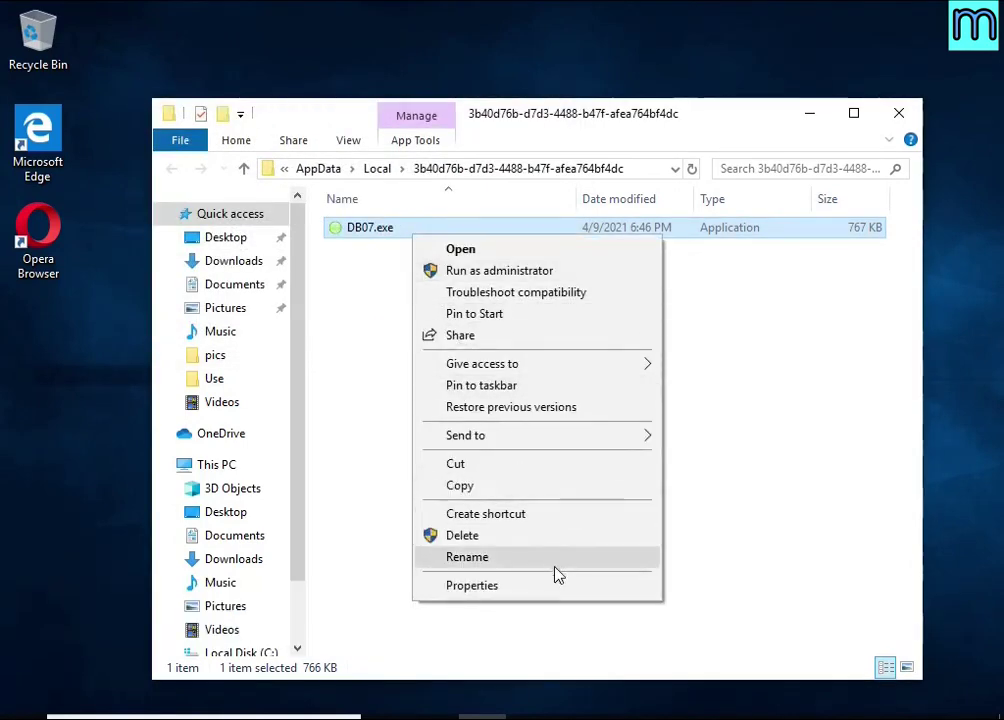
pyautogui.click(562, 592)
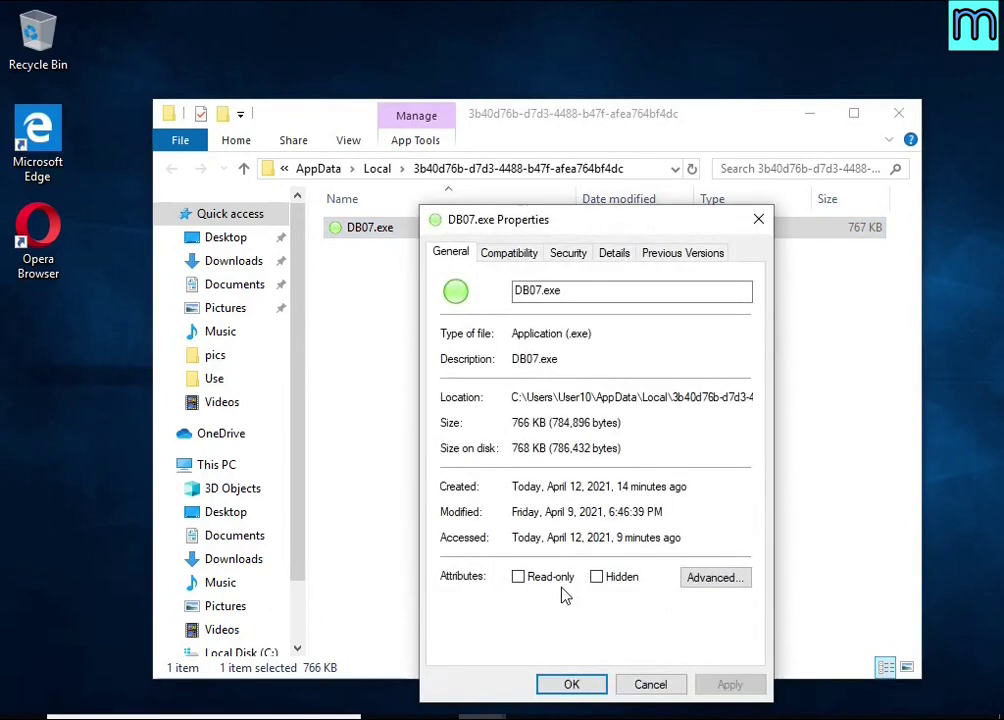
pyautogui.click(567, 254)
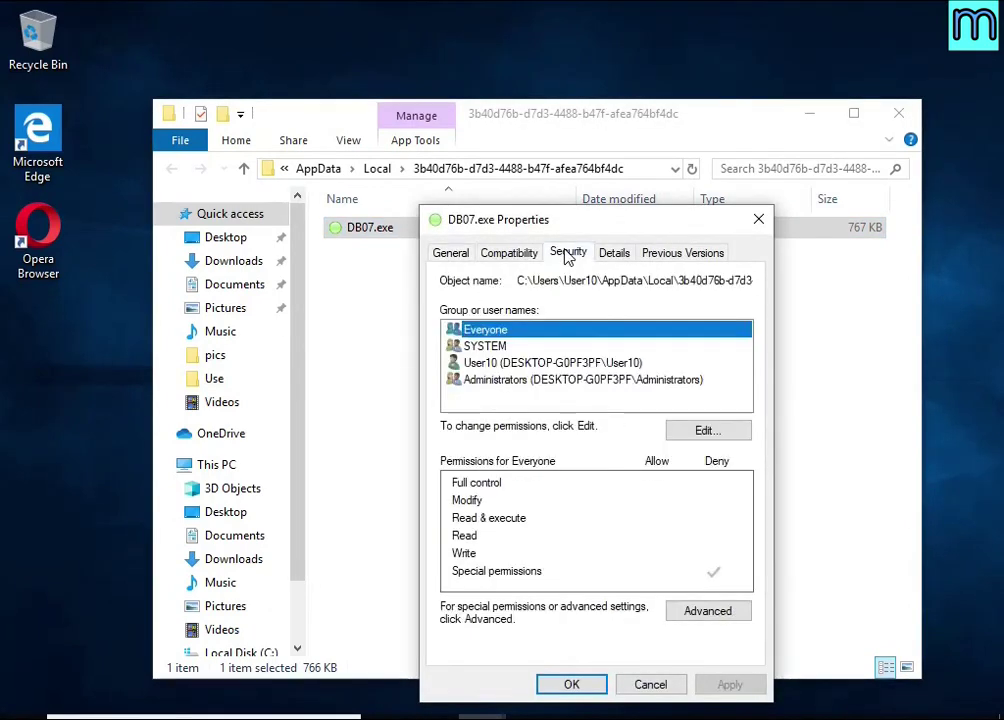
pyautogui.click(720, 609)
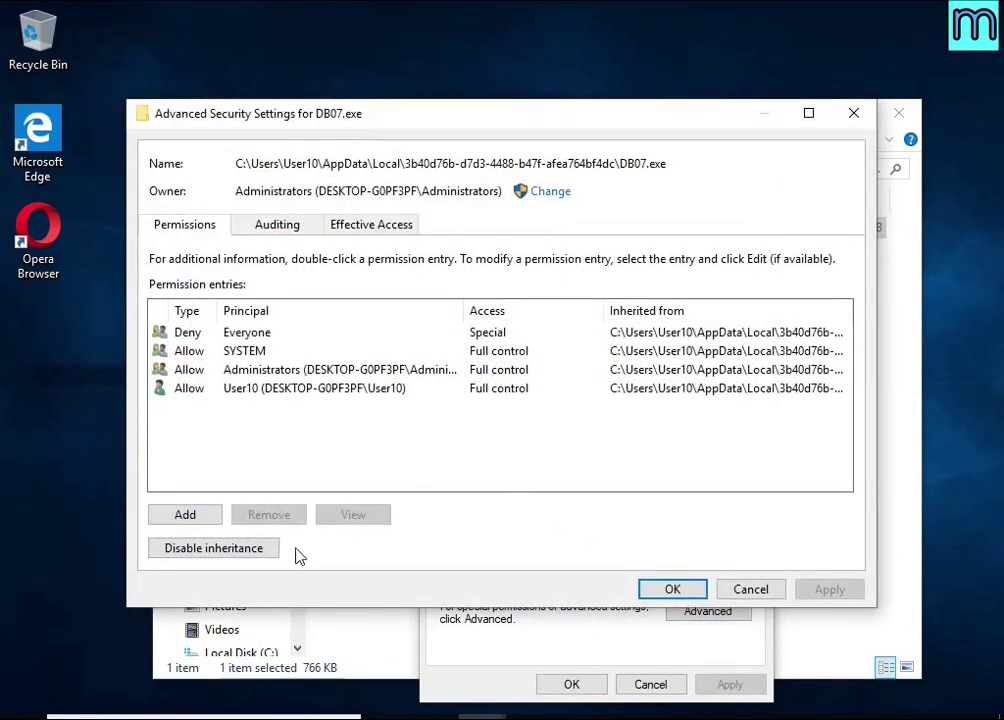
pyautogui.click(256, 559)
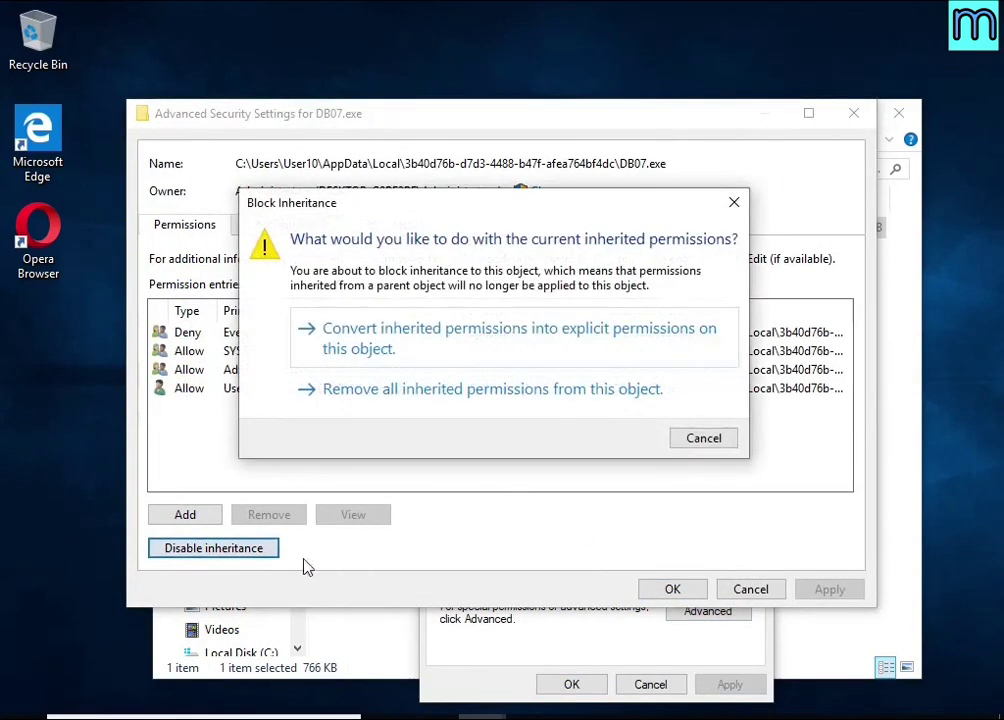
pyautogui.click(520, 340)
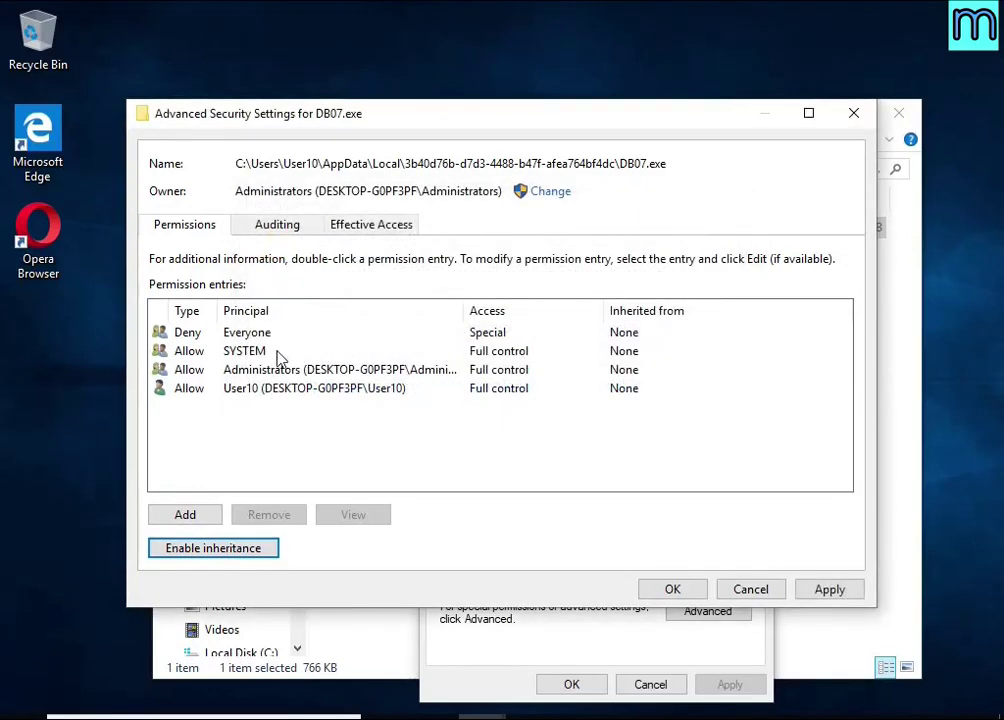
# - Remove the Deny entry for Everyone from the DB07.exe permissions, delete the file and close its folder
pyautogui.click(245, 336)
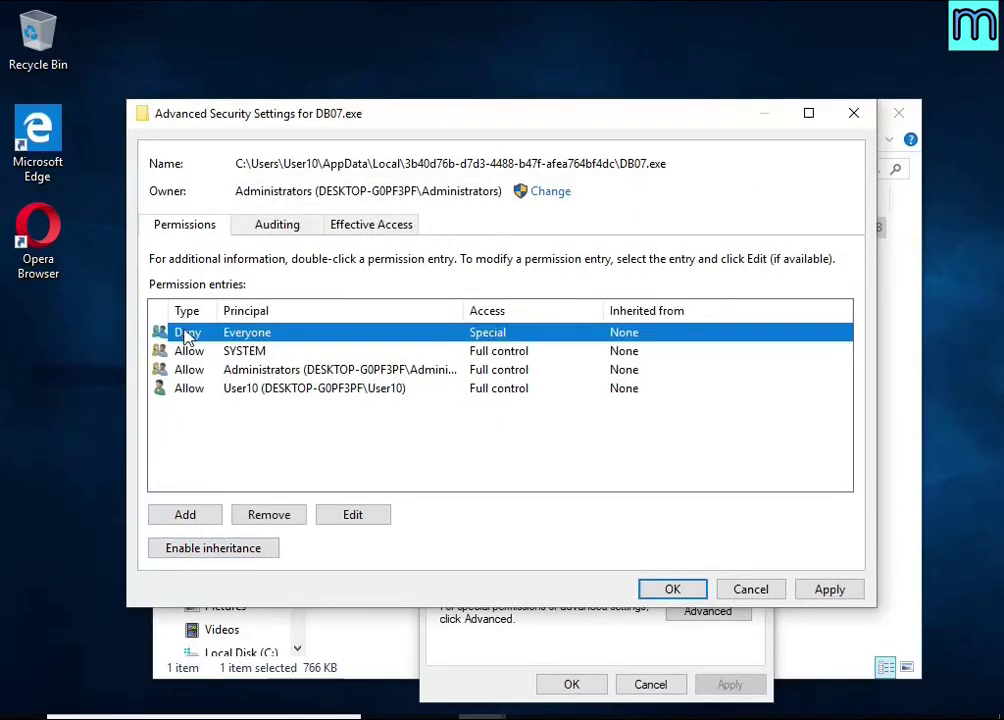
pyautogui.click(296, 518)
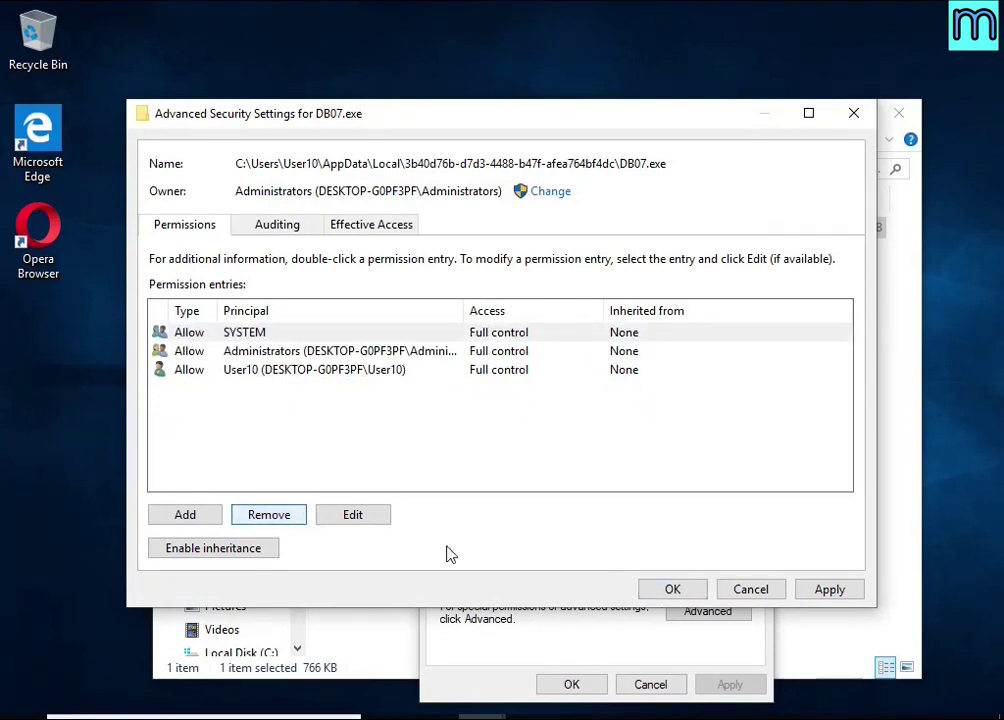
pyautogui.click(673, 591)
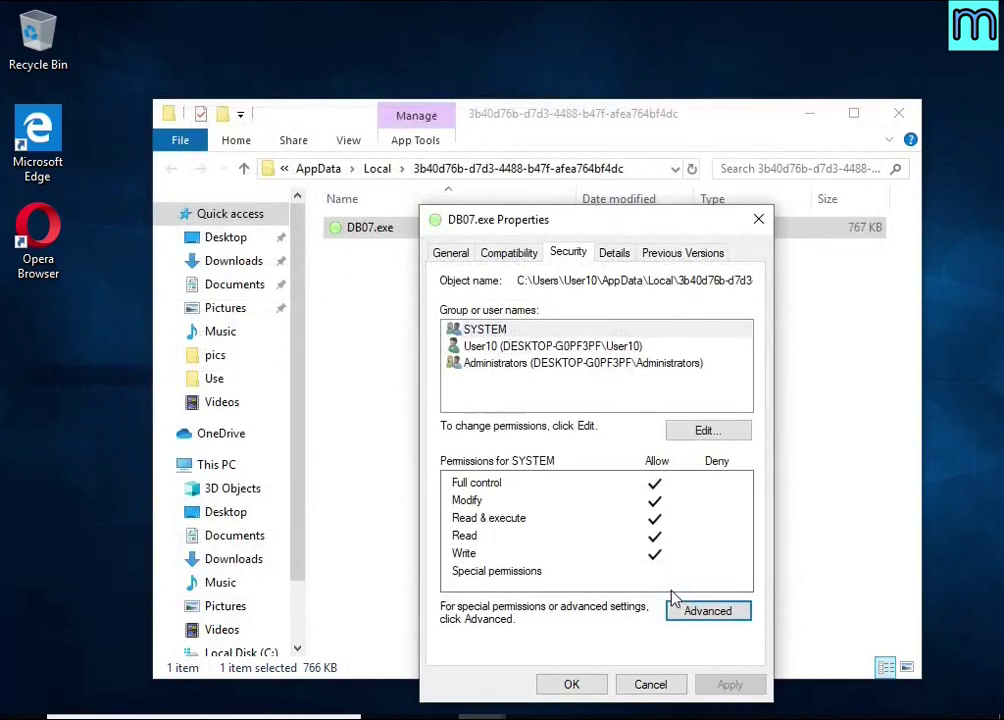
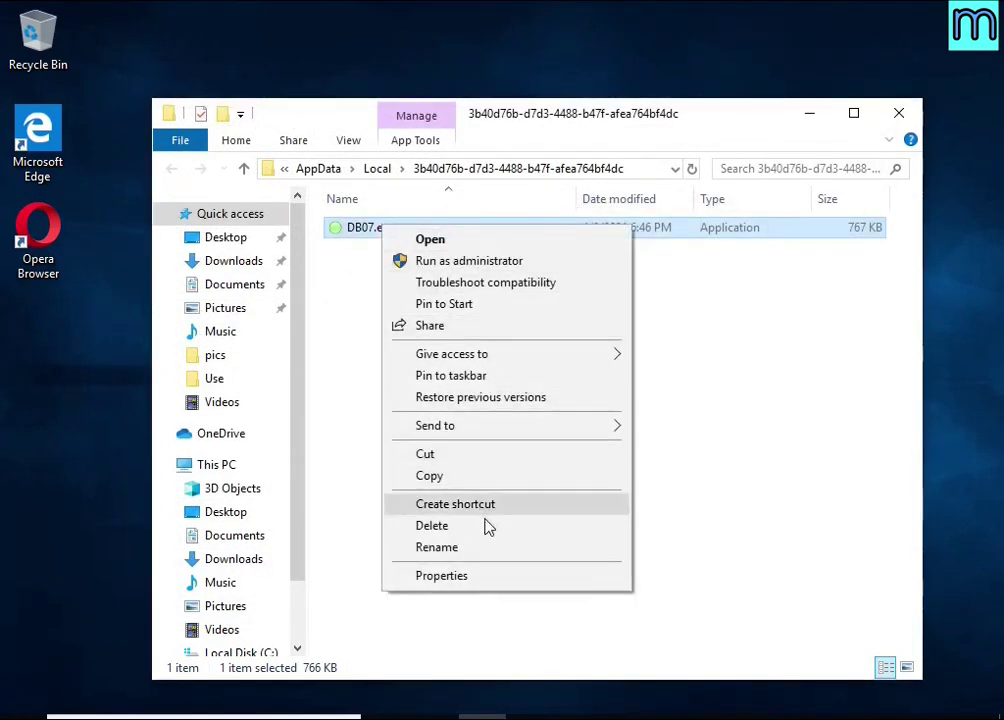
pyautogui.click(484, 527)
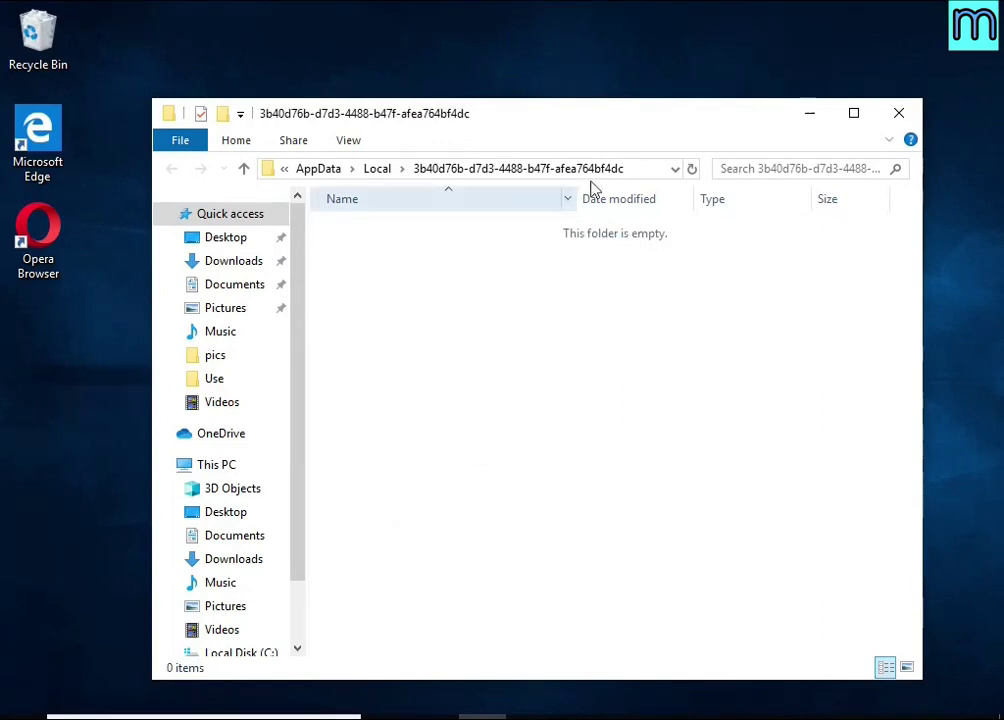
pyautogui.click(903, 115)
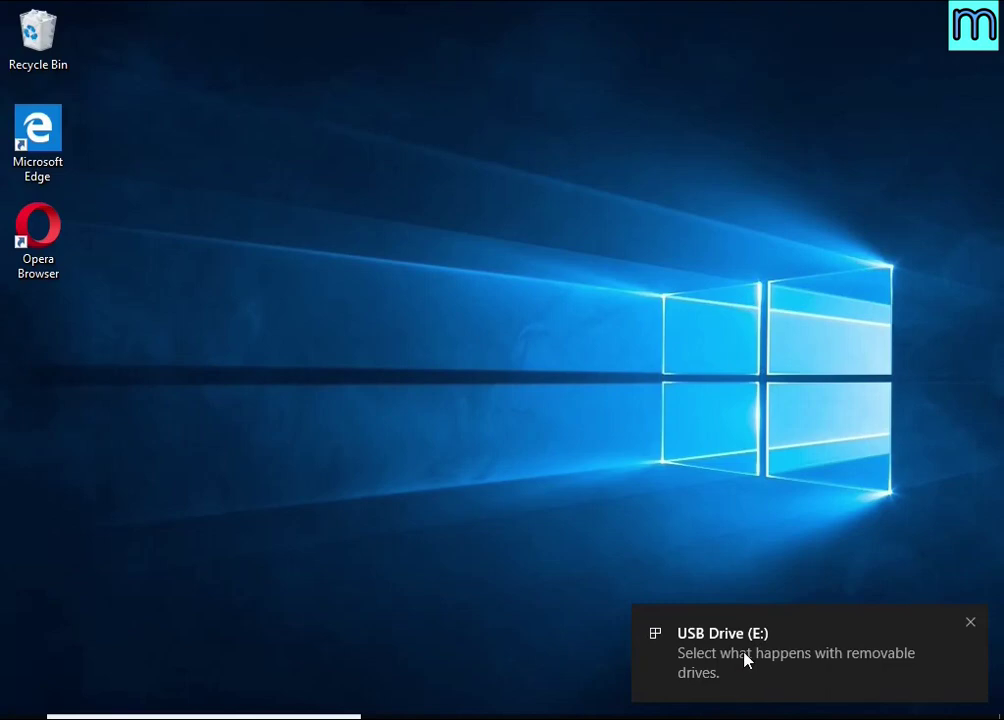
# - Open USB Drive (E:) and run decrypt_STOPDjvu.exe, allowing it to make changes and minimising the folder window
pyautogui.click(746, 658)
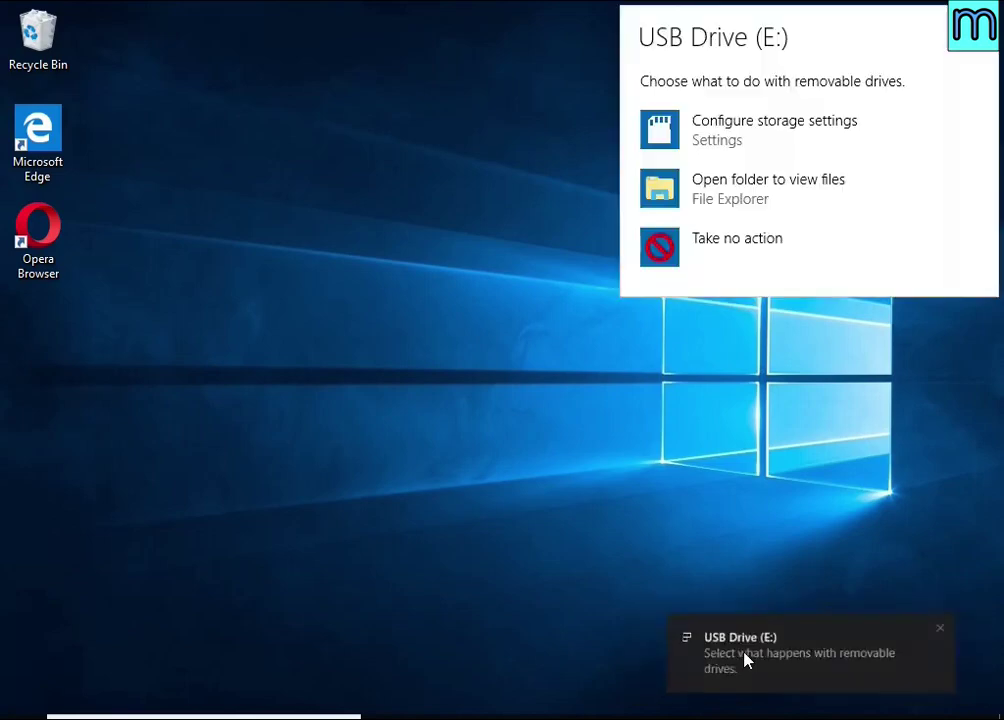
pyautogui.click(752, 192)
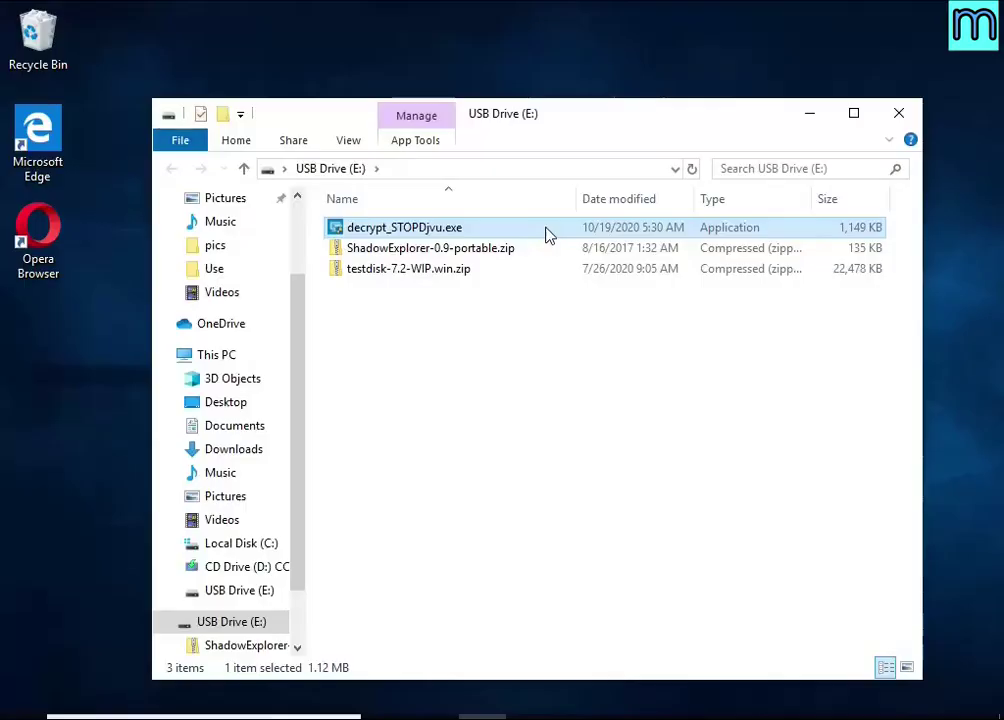
pyautogui.doubleClick(547, 230)
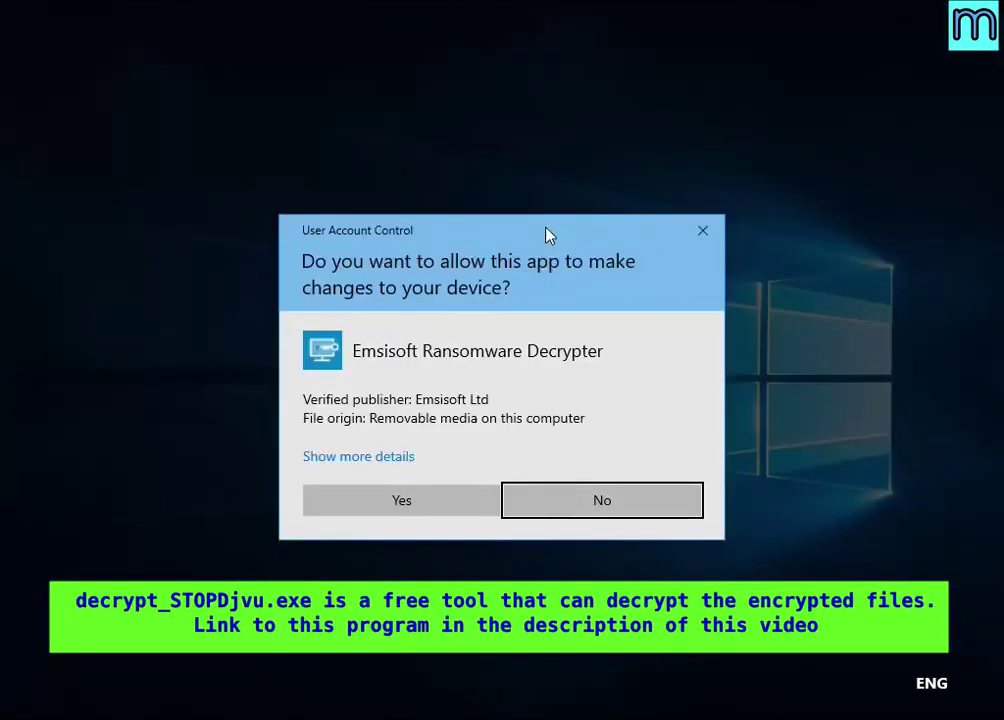
pyautogui.click(452, 505)
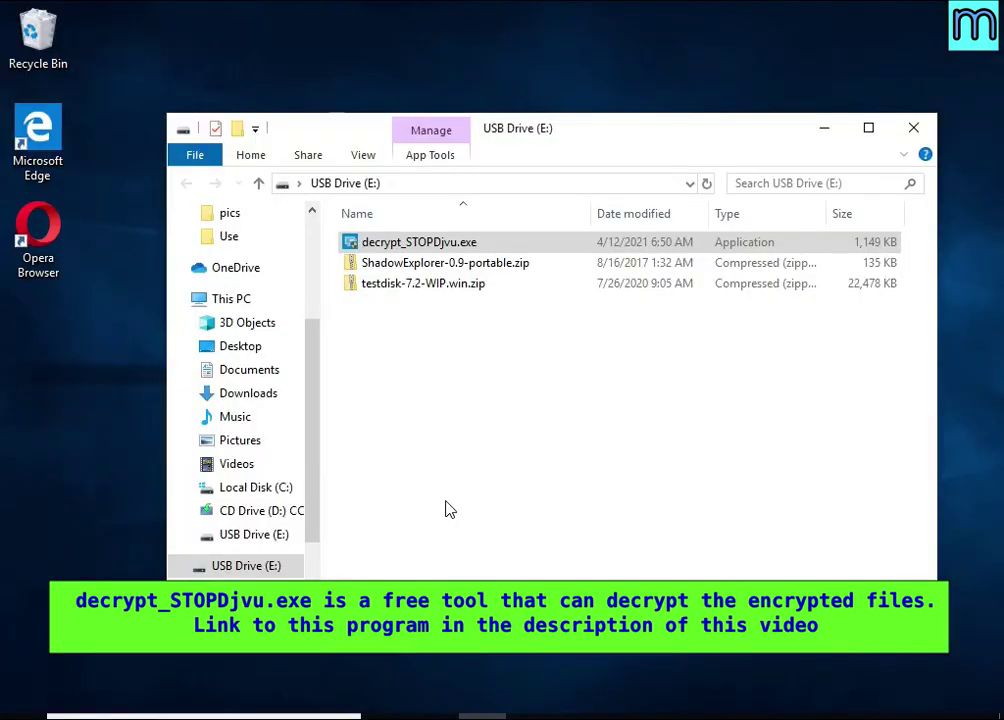
pyautogui.click(289, 243)
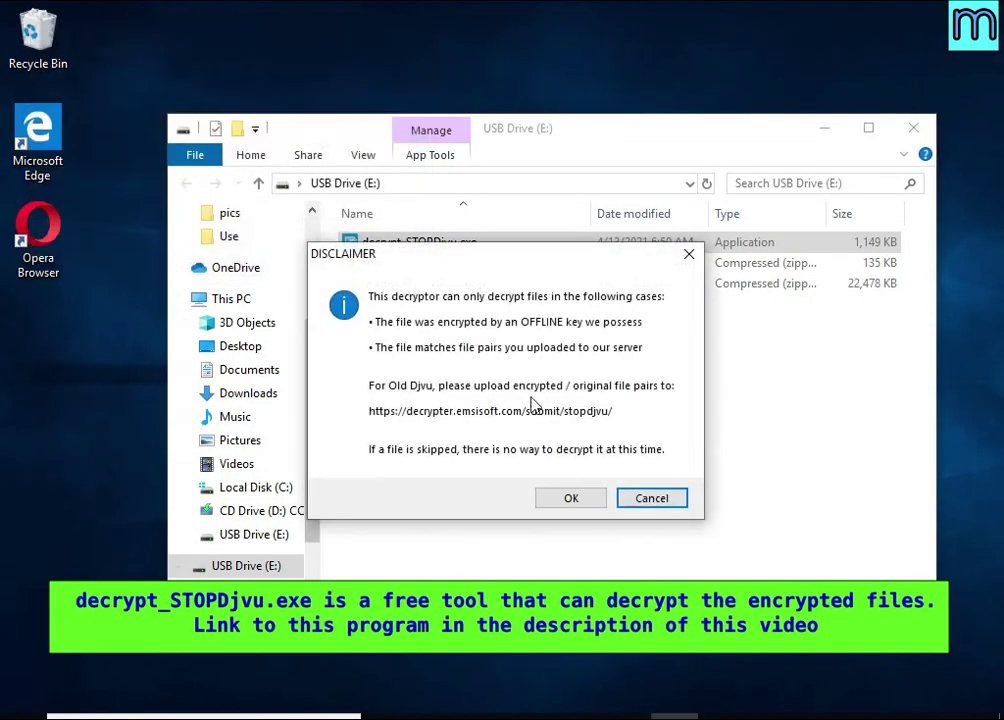
pyautogui.click(824, 128)
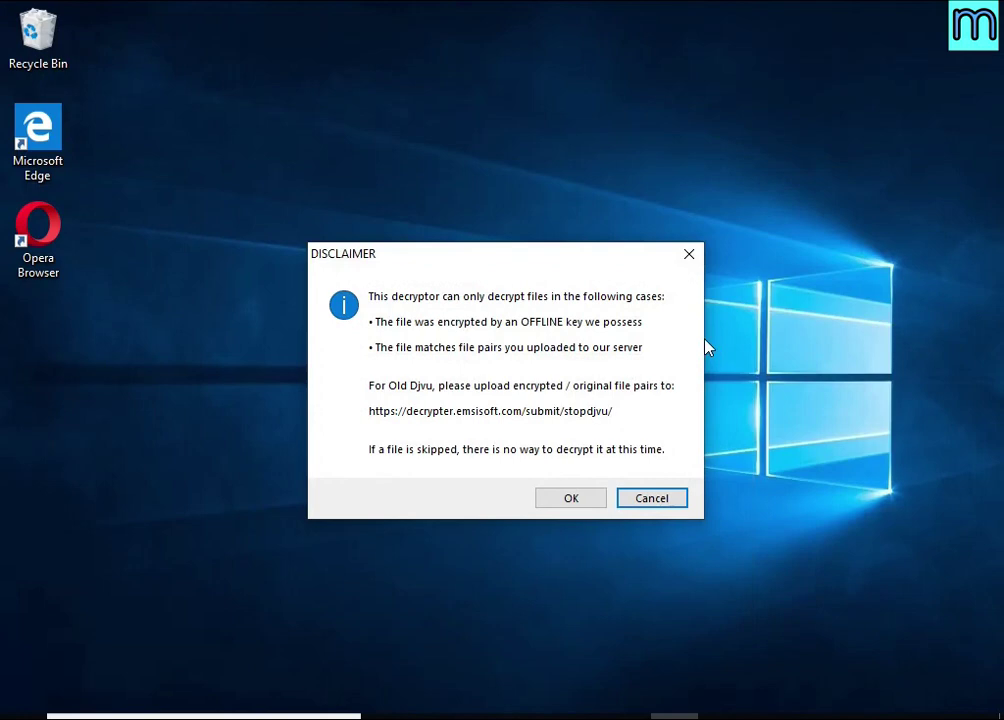
# - Accept the decryptor's disclaimer and the malware-disabled notice to reach its main window
pyautogui.click(578, 497)
pyautogui.click(566, 462)
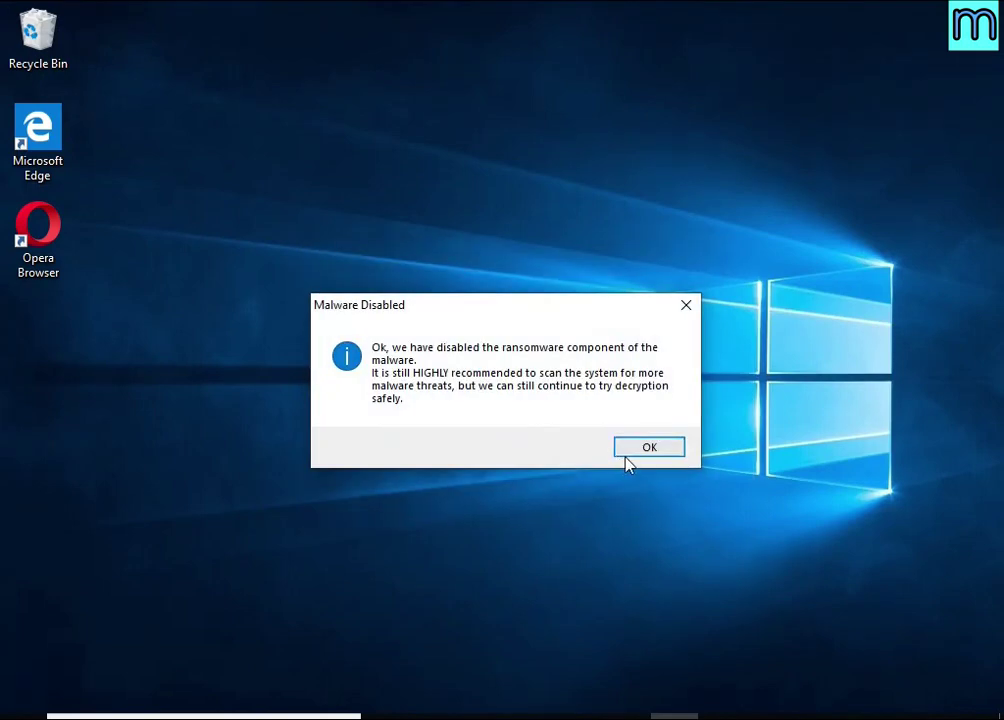
pyautogui.click(648, 447)
# - Remove the preset drive locations, including E:\, from the decryptor's object list
pyautogui.moveTo(338, 76); pyautogui.dragTo(475, 170)
pyautogui.click(240, 298)
pyautogui.click(380, 527)
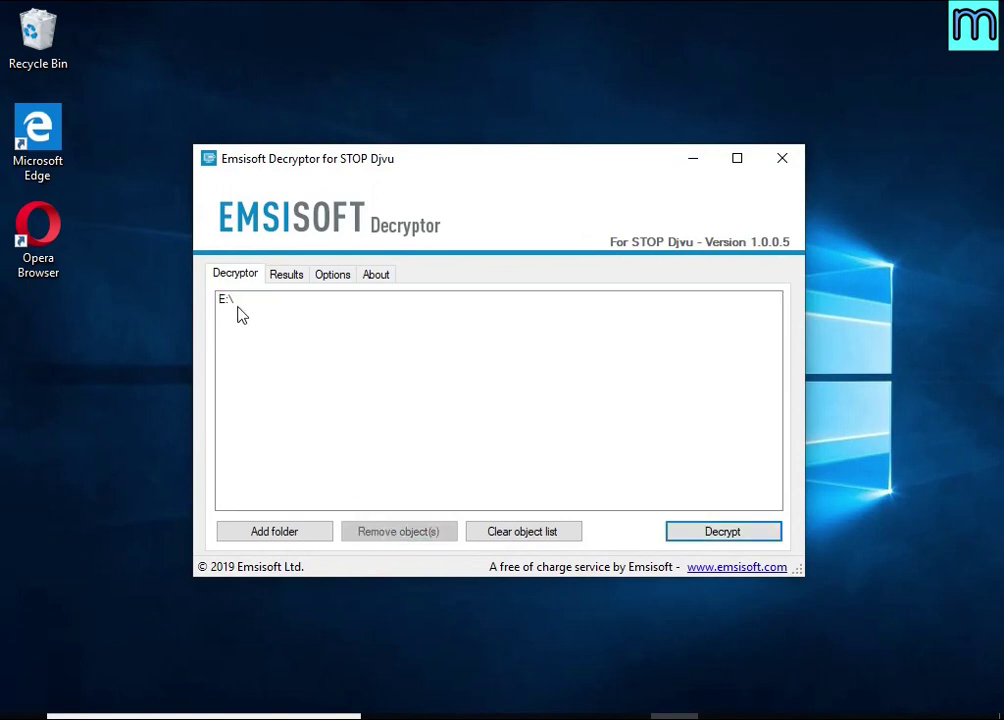
pyautogui.click(236, 299)
pyautogui.click(410, 533)
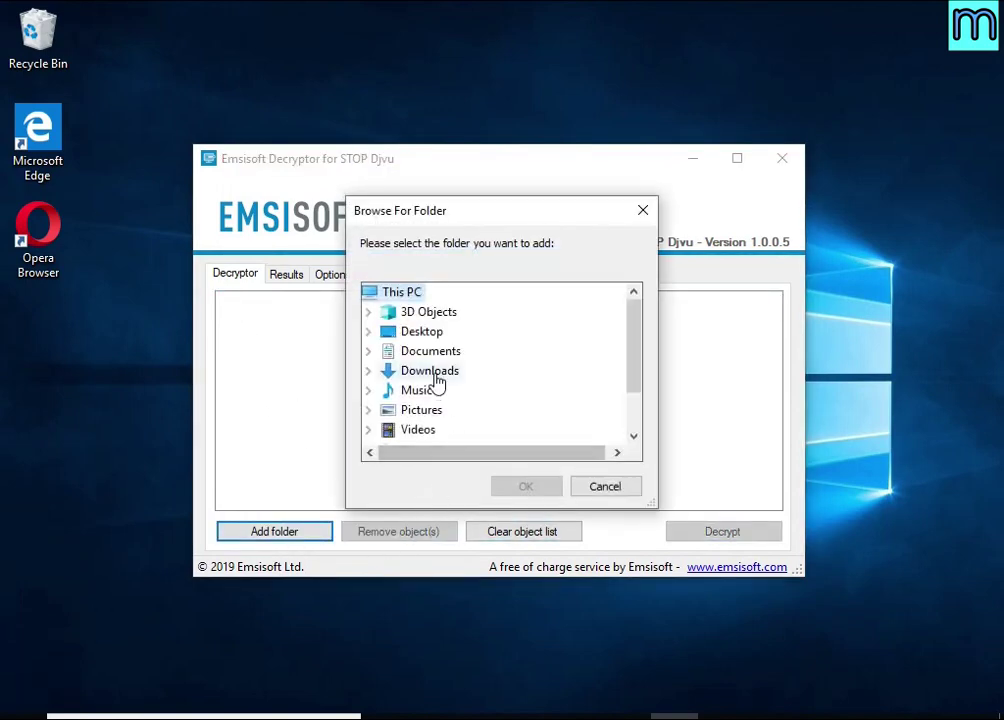
# - Add User10's Documents and Pictures folders to the decryptor's list and start the decryption
pyautogui.click(431, 351)
pyautogui.click(522, 486)
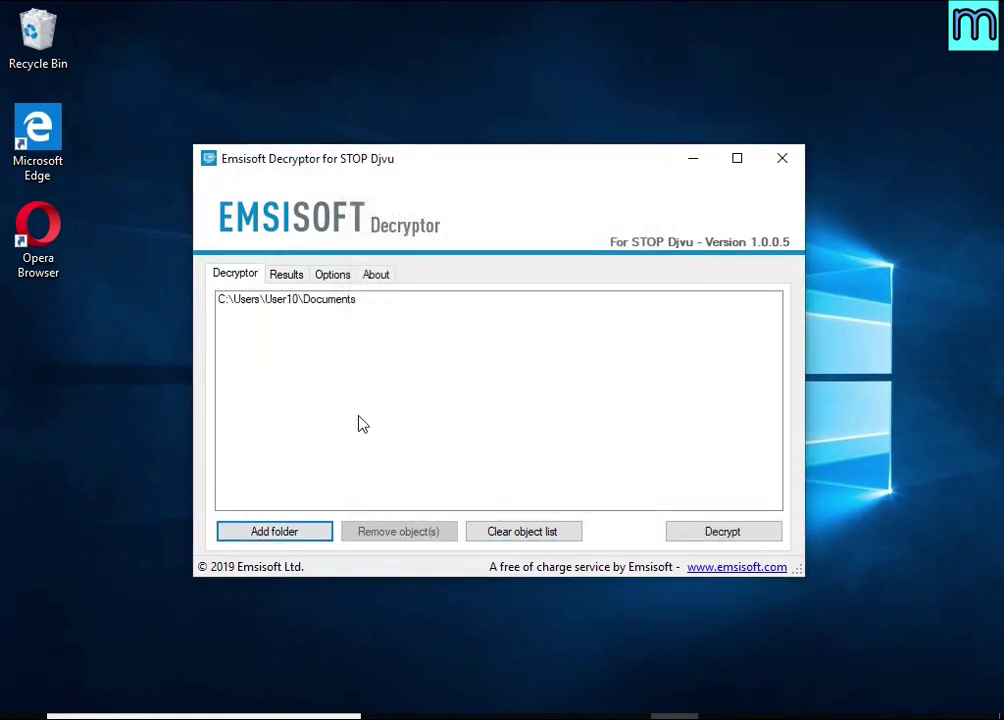
pyautogui.click(316, 534)
pyautogui.click(440, 412)
pyautogui.click(522, 486)
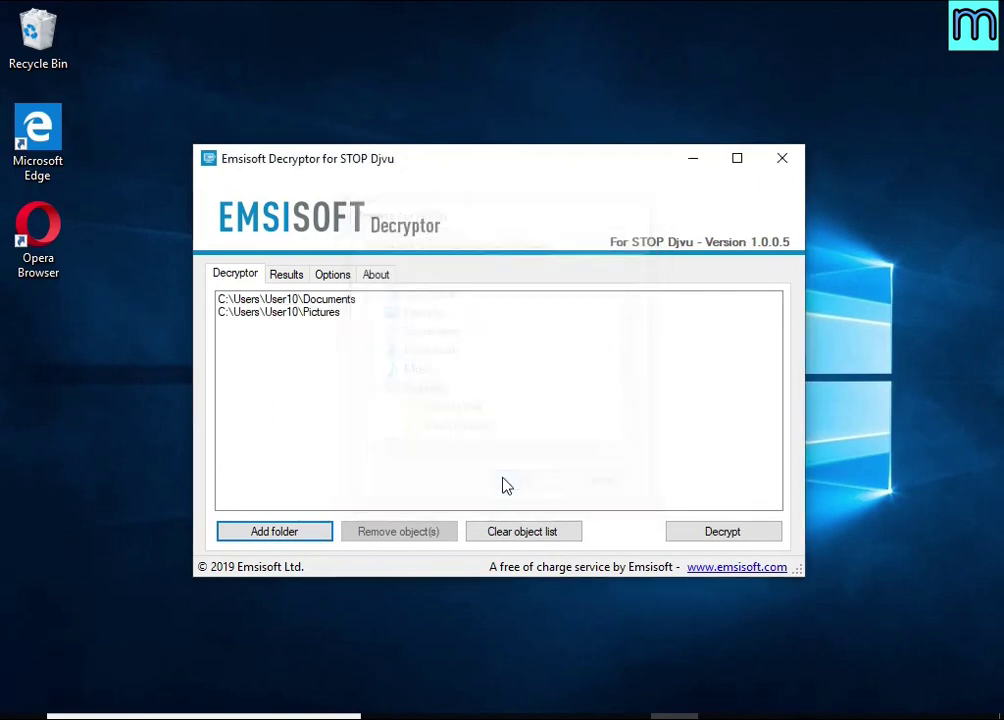
pyautogui.click(287, 300)
pyautogui.click(283, 313)
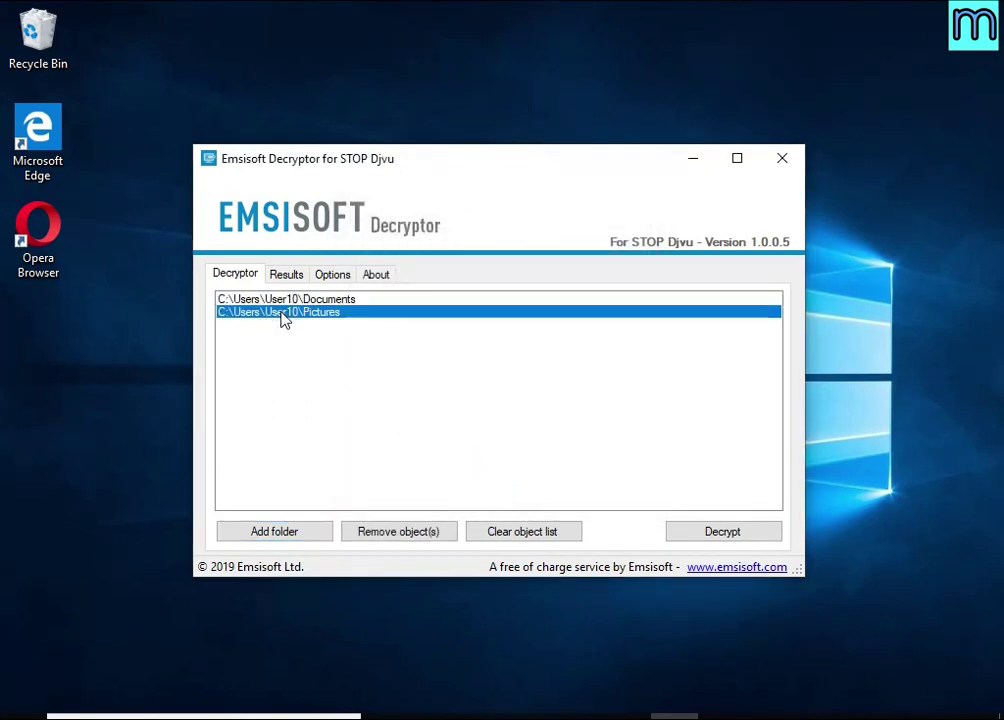
pyautogui.click(727, 536)
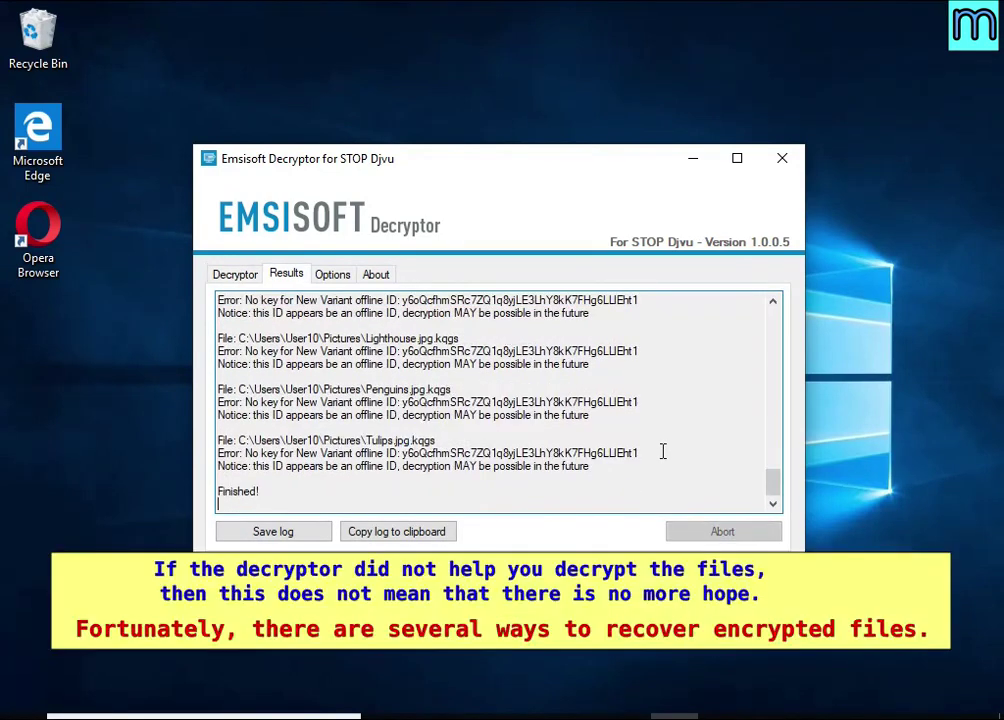
# - Examine the missing-key errors and offline ID notices in the decryption results, closing the decryptor when done
pyautogui.moveTo(427, 389); pyautogui.dragTo(463, 391)
pyautogui.moveTo(219, 401); pyautogui.dragTo(676, 410)
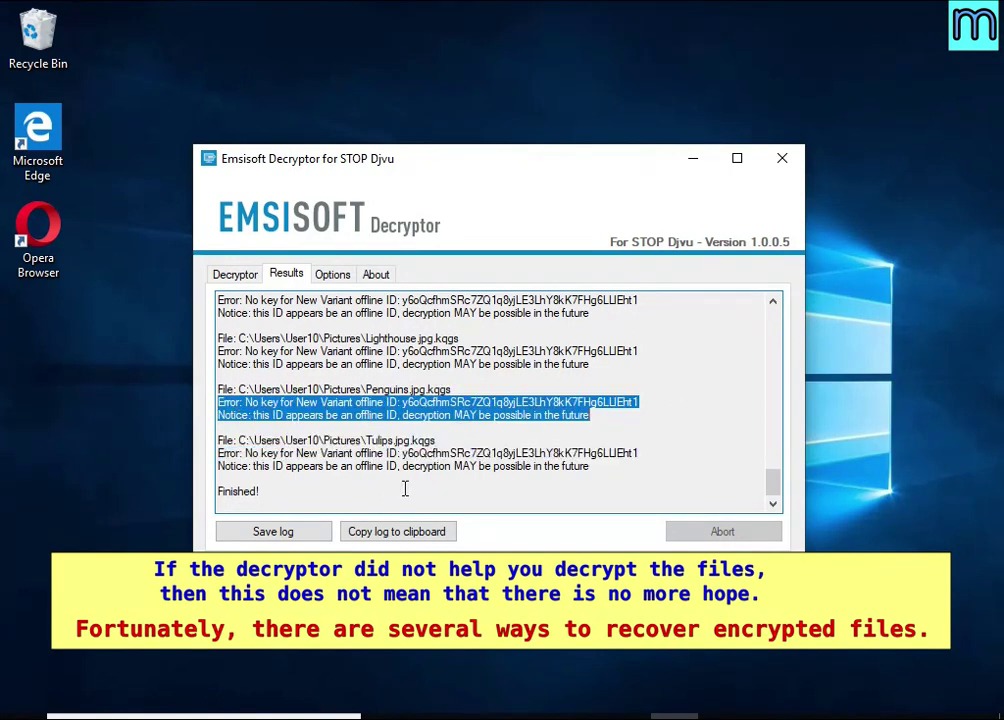
pyautogui.doubleClick(368, 467)
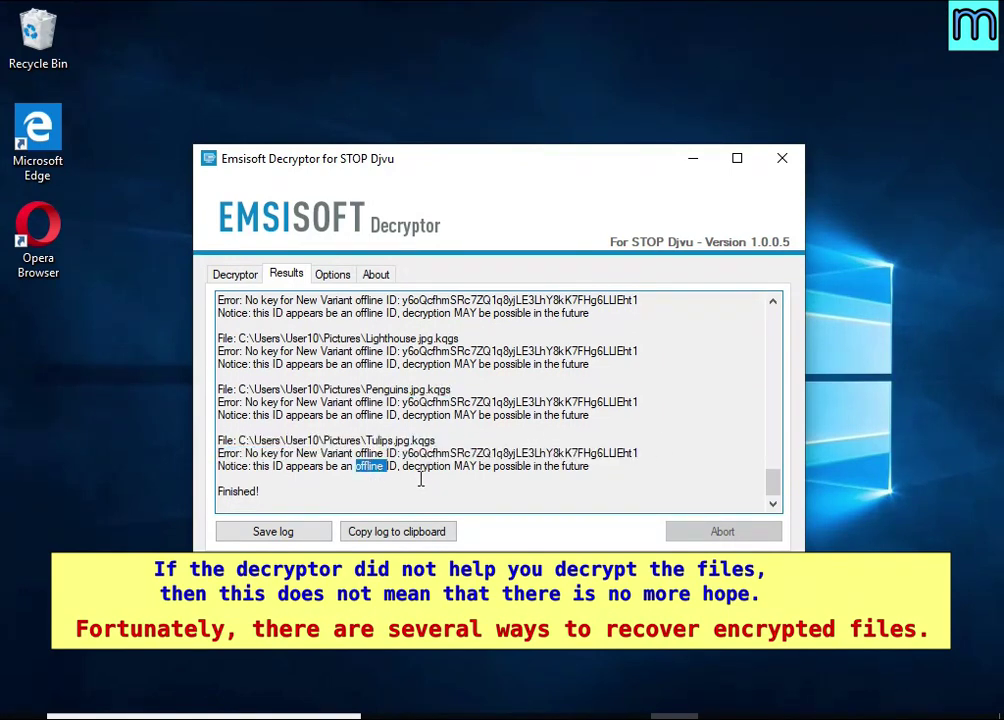
pyautogui.doubleClick(428, 466)
pyautogui.doubleClick(466, 466)
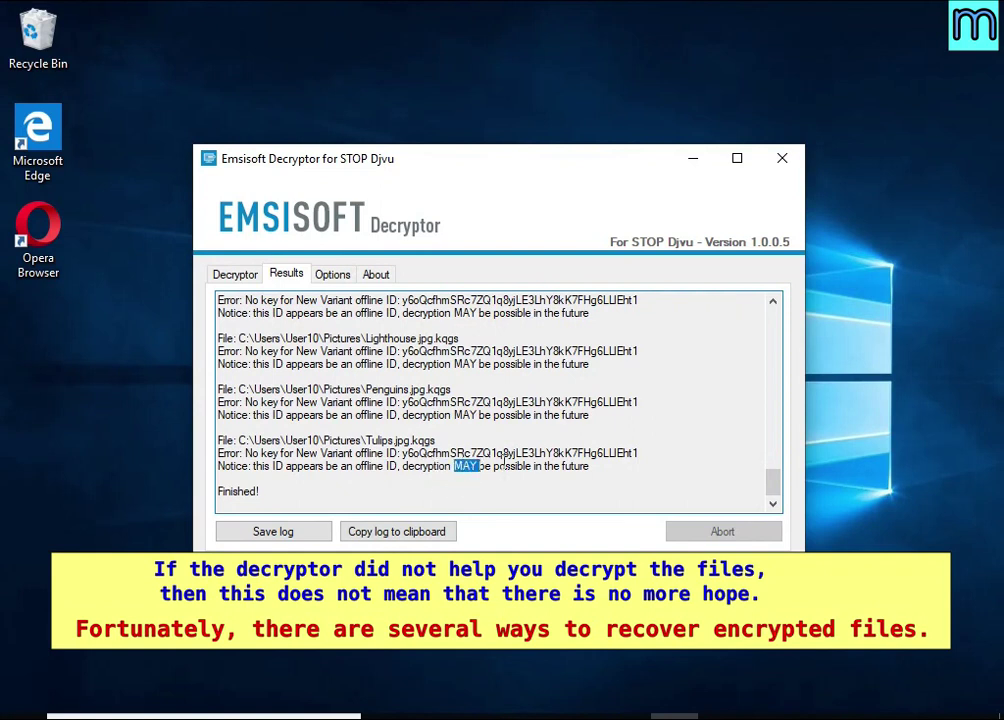
pyautogui.doubleClick(510, 466)
pyautogui.doubleClick(576, 467)
pyautogui.doubleClick(576, 467)
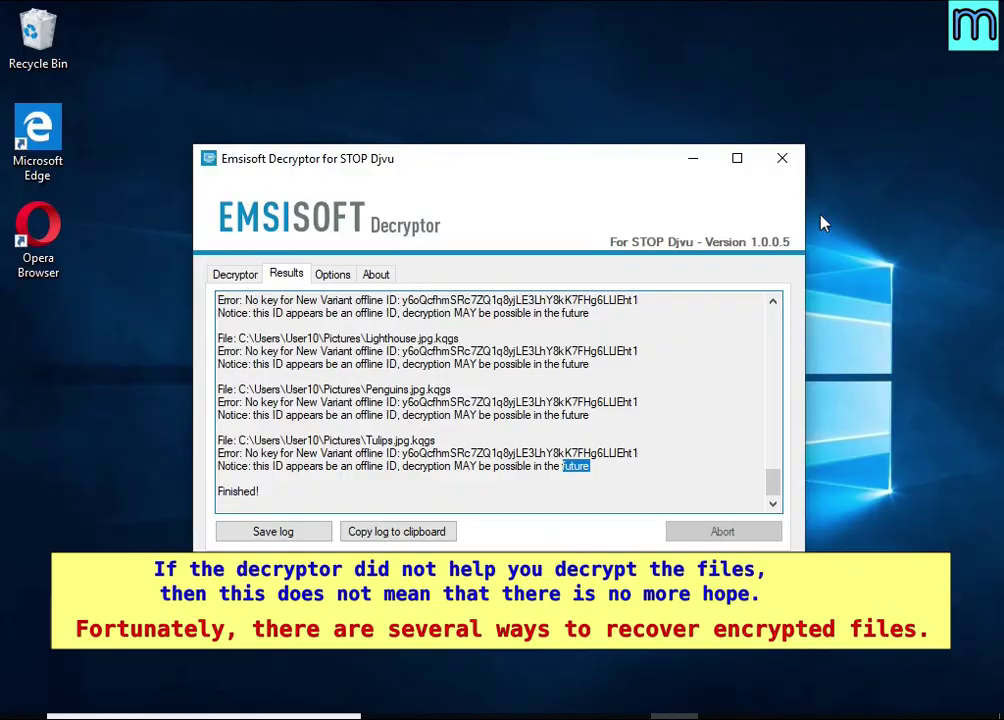
pyautogui.click(782, 158)
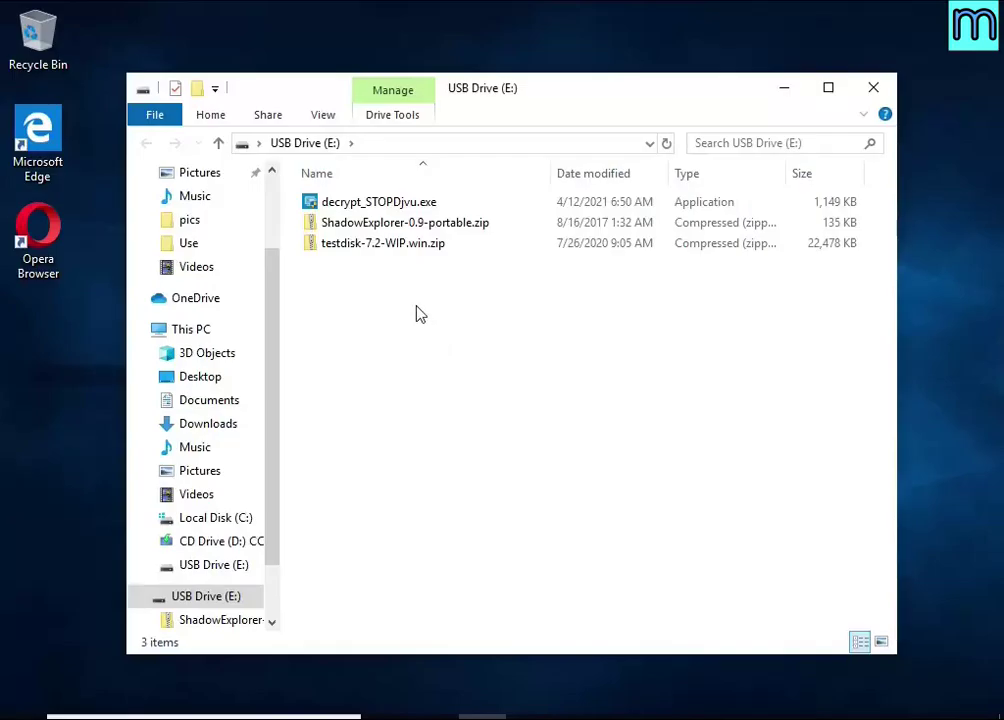
# - Extract ShadowExplorer-0.9-portable.zip on USB Drive (E:) and close the original drive window
pyautogui.click(430, 224)
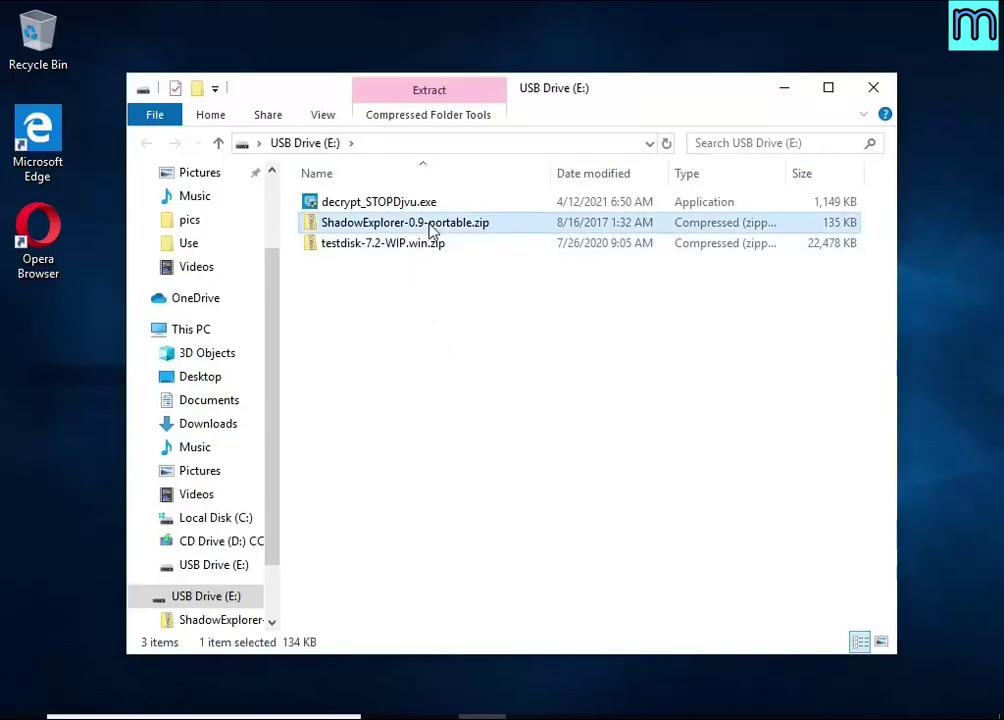
pyautogui.rightClick(540, 229)
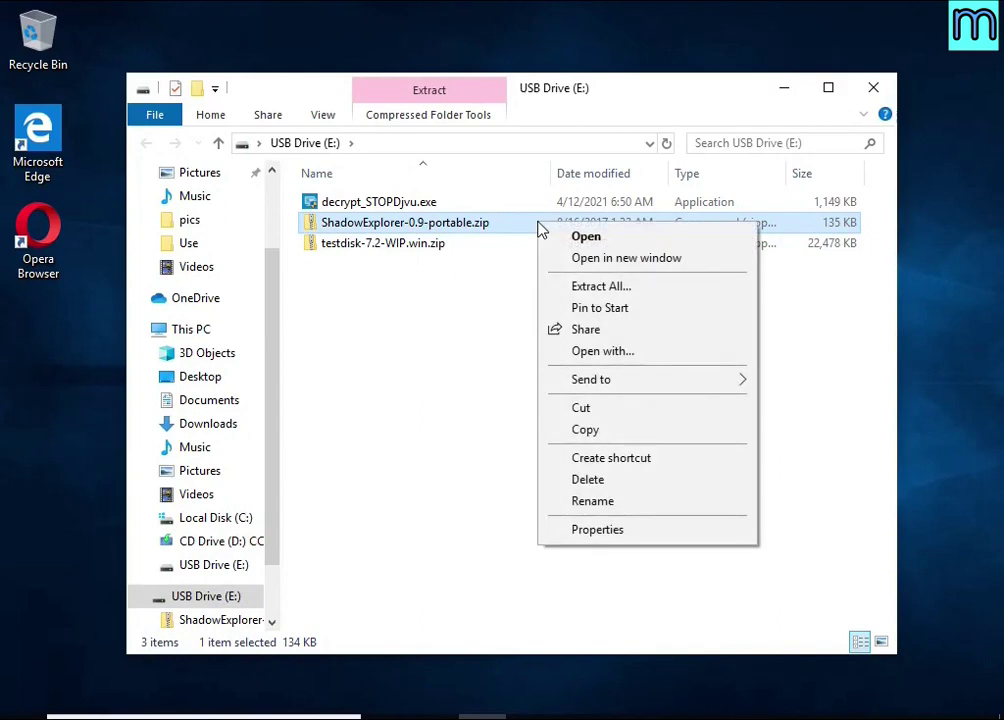
pyautogui.click(676, 288)
pyautogui.click(688, 556)
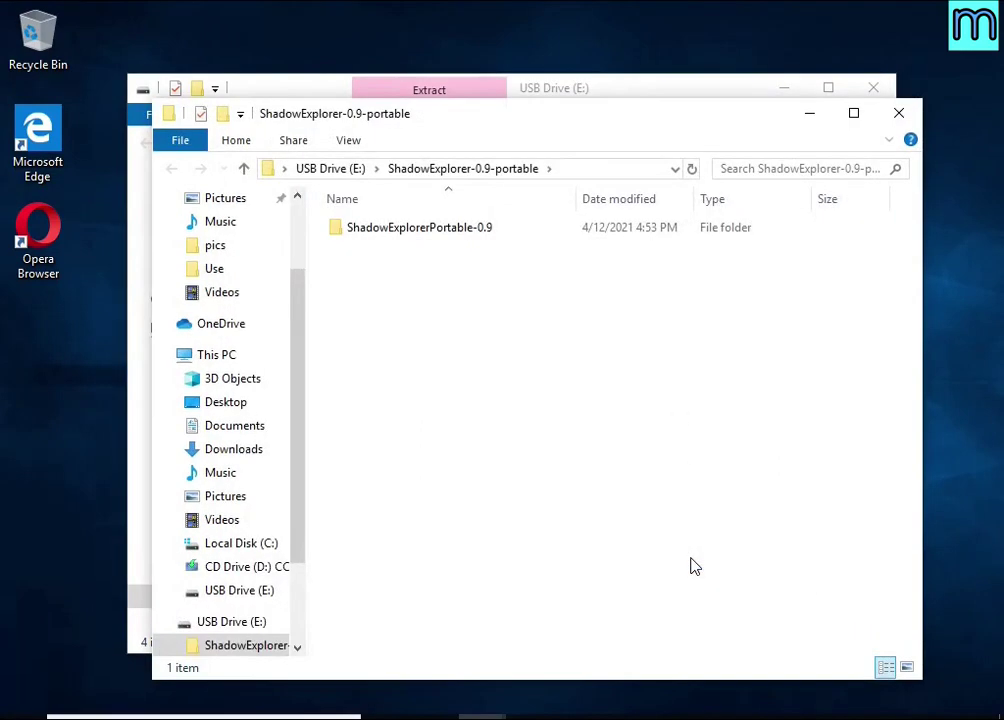
pyautogui.click(873, 88)
# - Run ShadowExplorerPortable.exe from the ShadowExplorerPortable-0.9 folder, allowing it to make changes
pyautogui.doubleClick(545, 230)
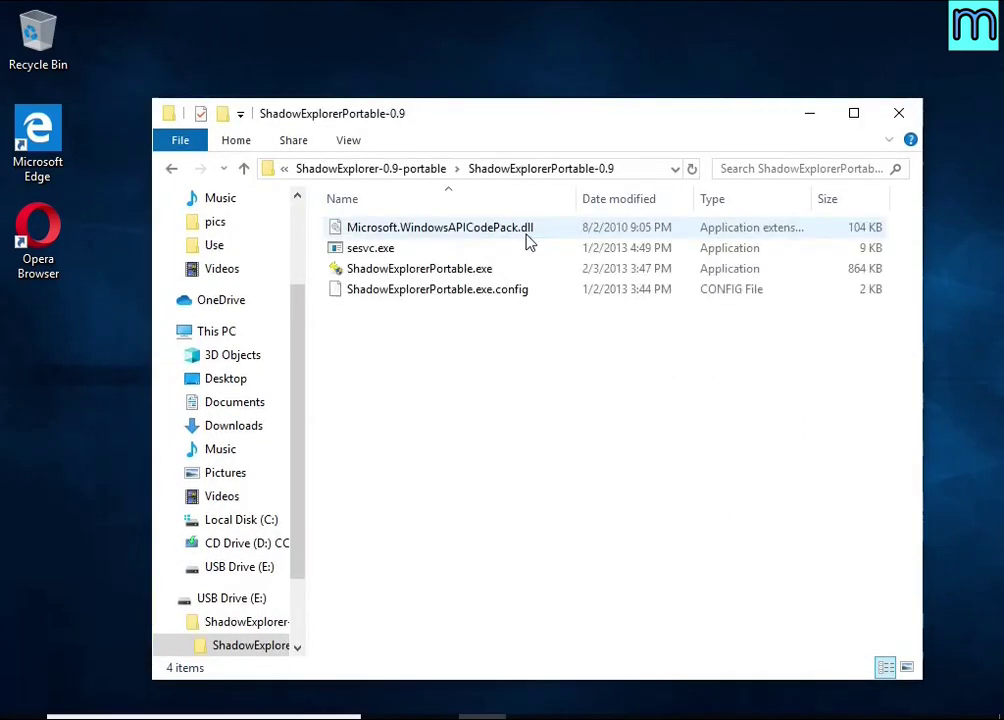
pyautogui.doubleClick(540, 270)
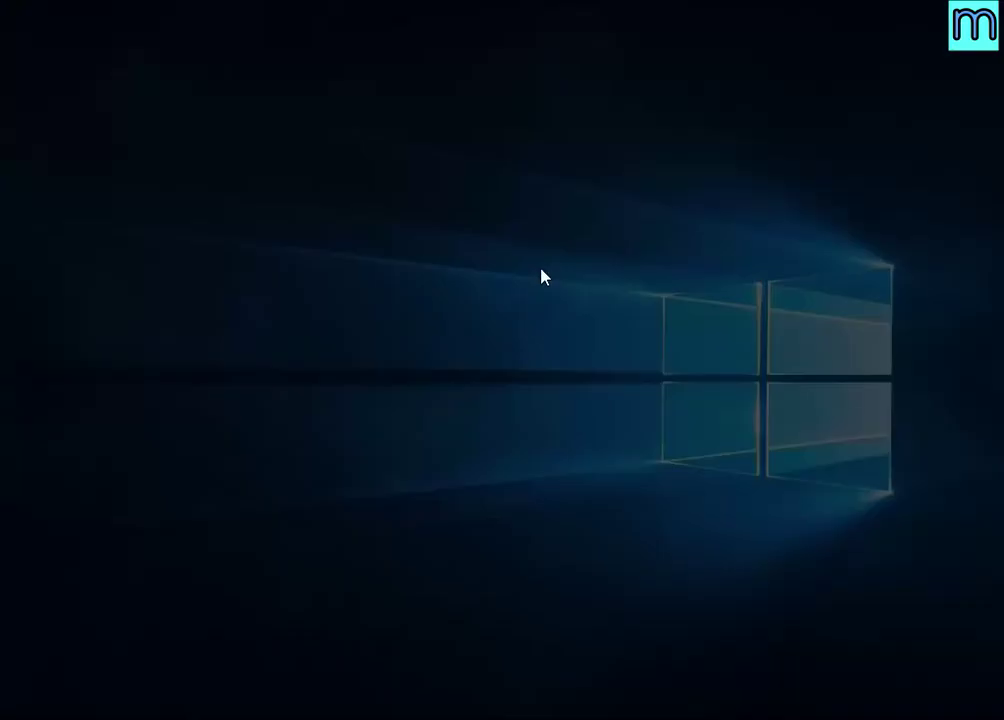
pyautogui.click(398, 508)
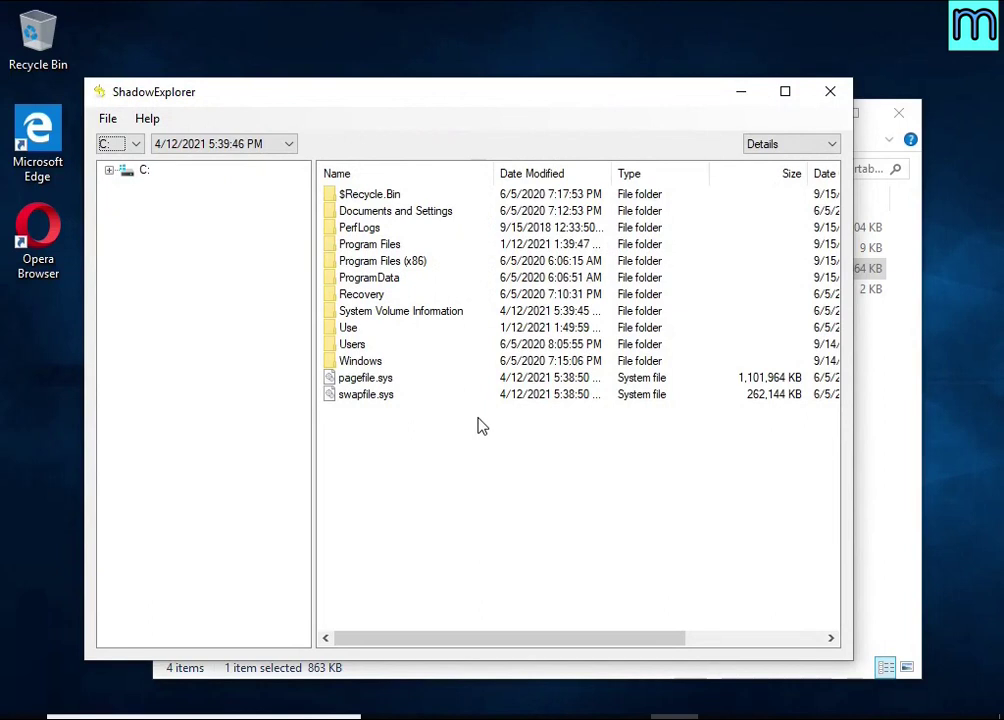
# - Choose the 4/12/2021 5:40:04 PM shadow copy of drive C: and open its Users\User10\Documents folder
pyautogui.click(132, 146)
pyautogui.click(128, 158)
pyautogui.click(200, 144)
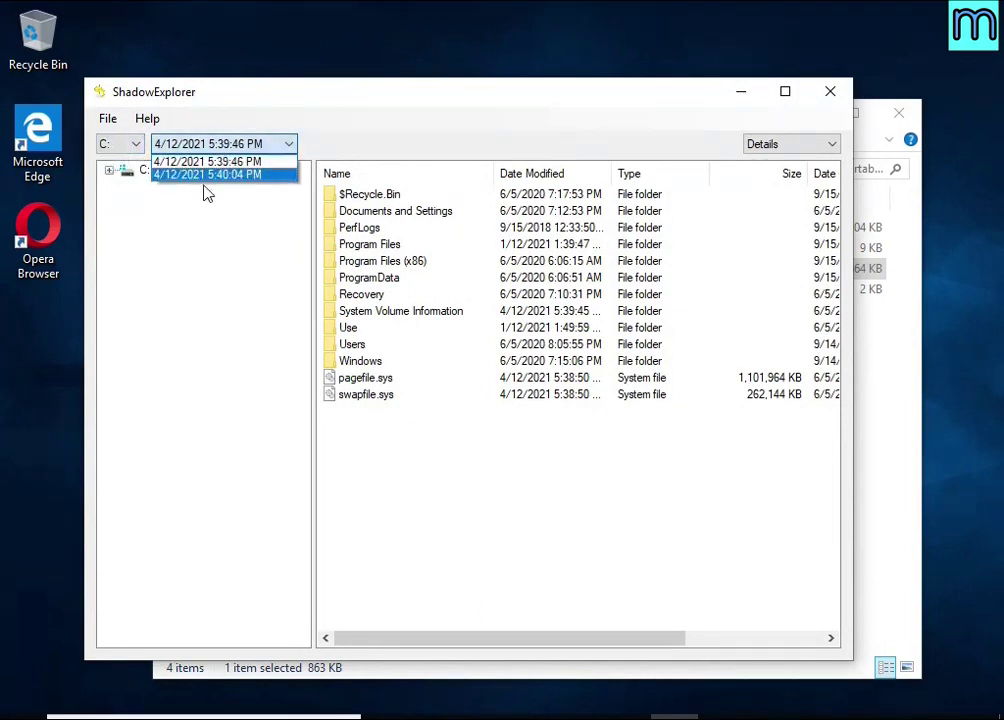
pyautogui.click(207, 175)
pyautogui.doubleClick(360, 345)
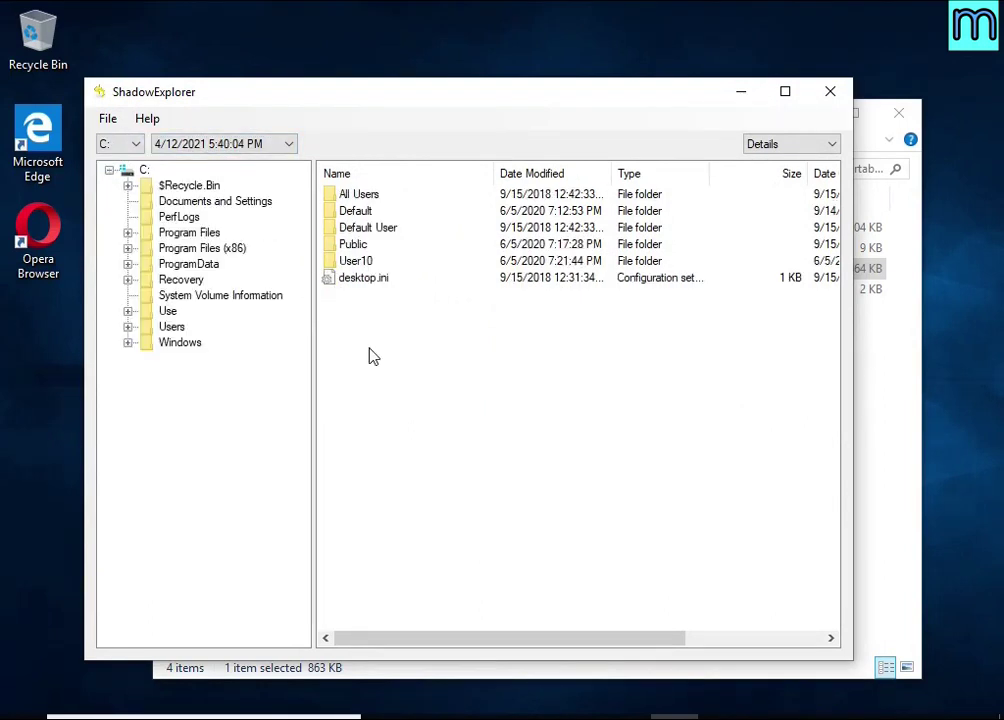
pyautogui.doubleClick(352, 261)
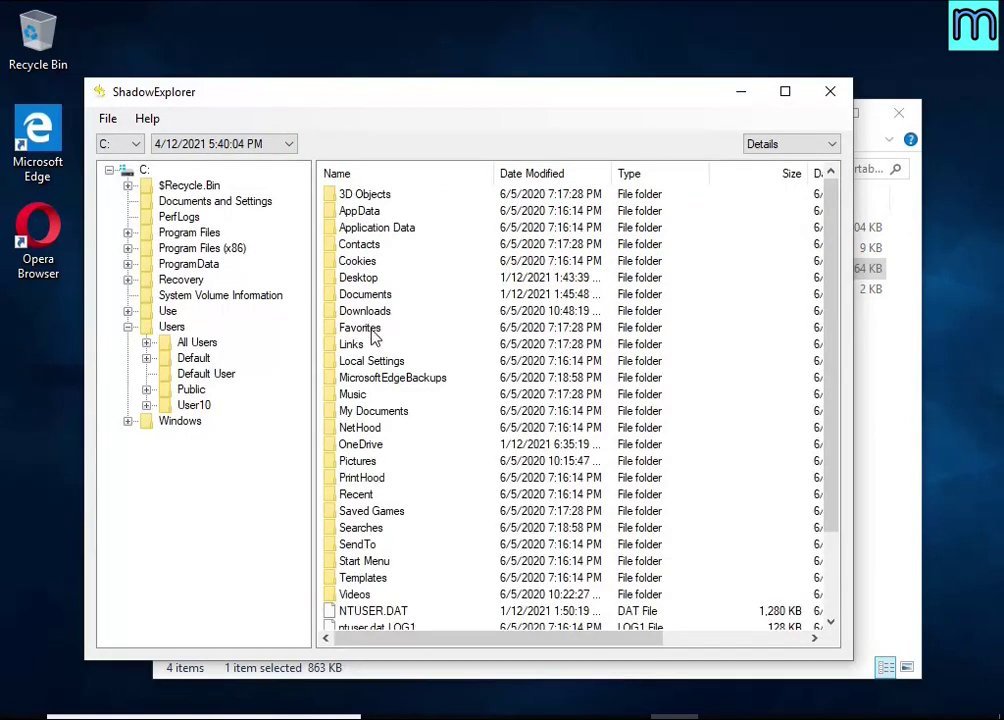
pyautogui.doubleClick(364, 294)
# - Export the Microsoft Word 2016 For Max PDF from the shadow copy's Documents folder to USB Drive (E:)
pyautogui.click(360, 296)
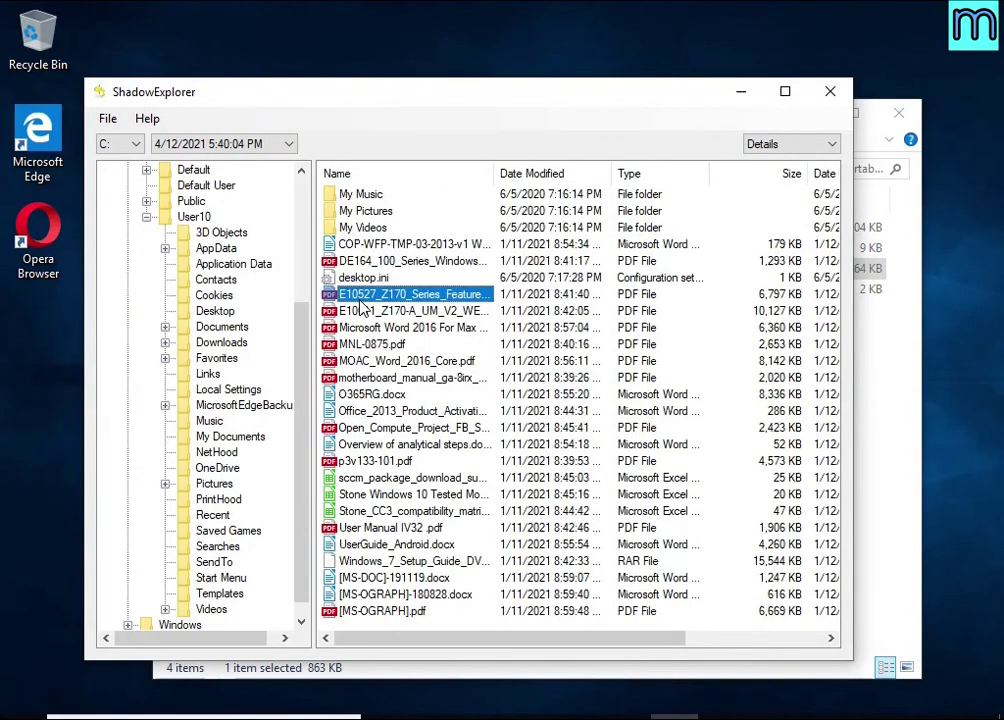
pyautogui.click(366, 327)
pyautogui.click(375, 396)
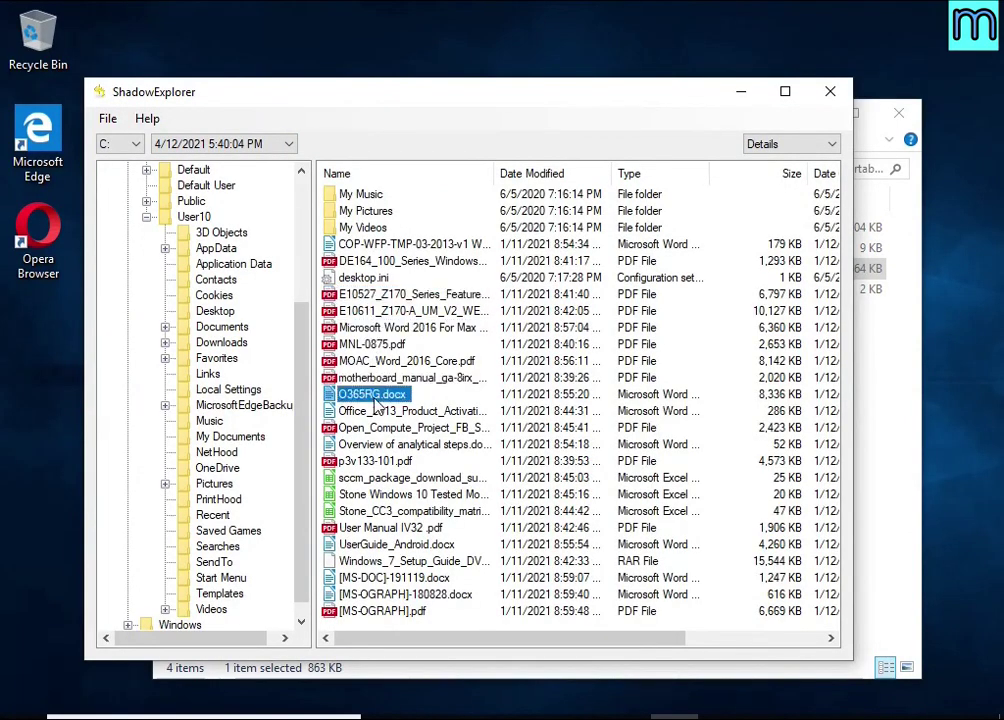
pyautogui.click(365, 344)
pyautogui.click(364, 327)
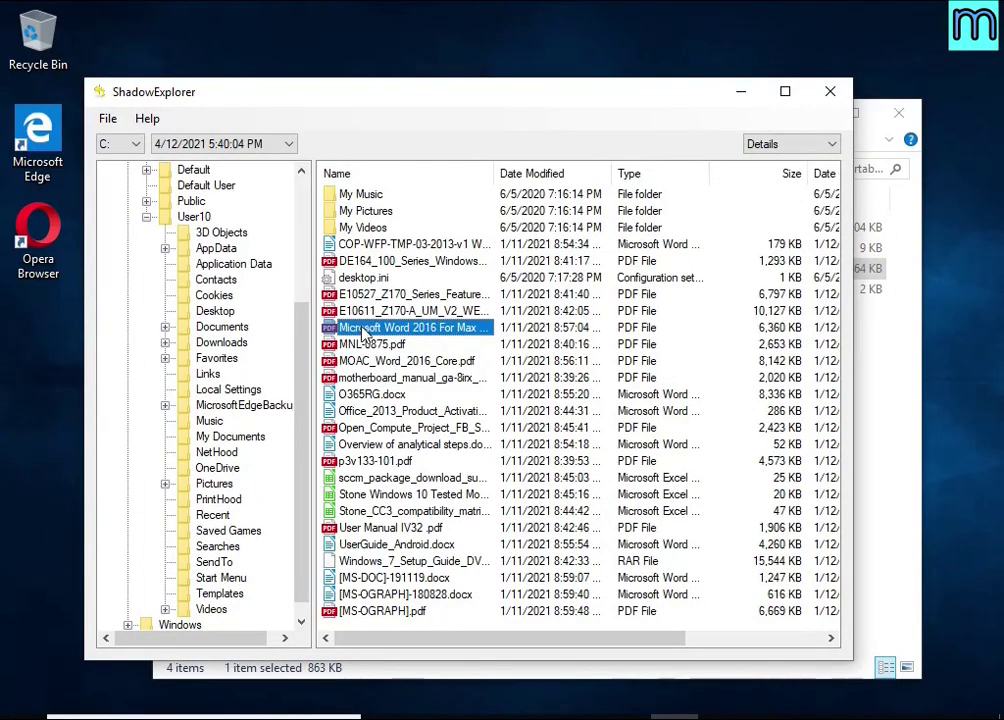
pyautogui.rightClick(418, 328)
pyautogui.click(445, 338)
pyautogui.click(435, 392)
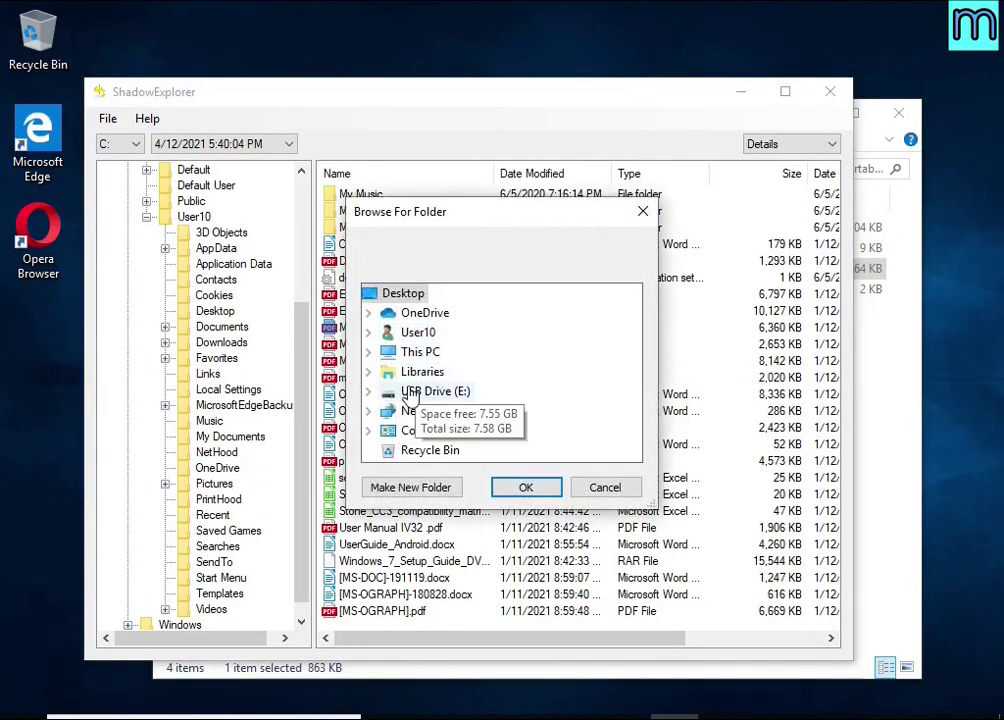
pyautogui.click(523, 485)
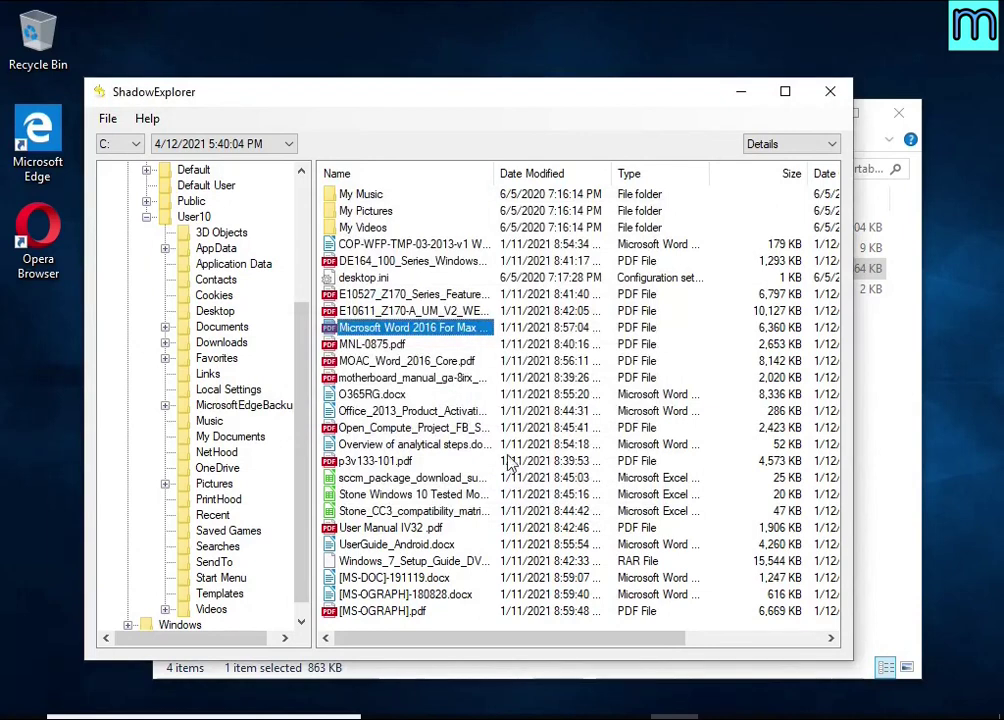
# - Export UserGuide_Android.docx from the shadow copy's Documents folder to USB Drive (E:)
pyautogui.click(370, 561)
pyautogui.click(372, 545)
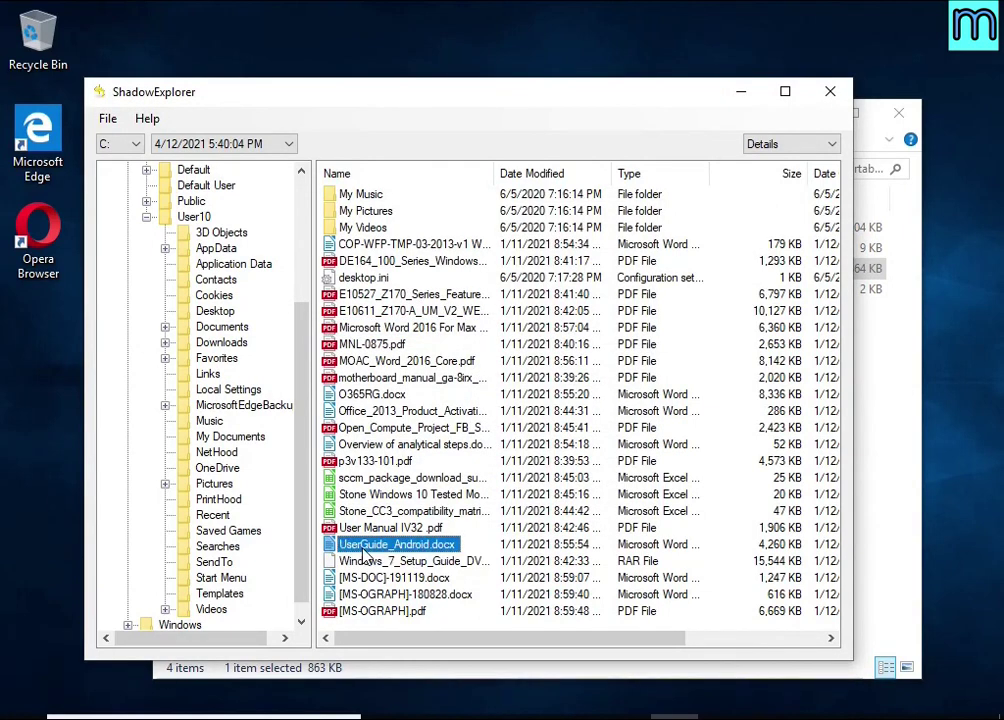
pyautogui.rightClick(385, 547)
pyautogui.click(415, 560)
pyautogui.click(524, 491)
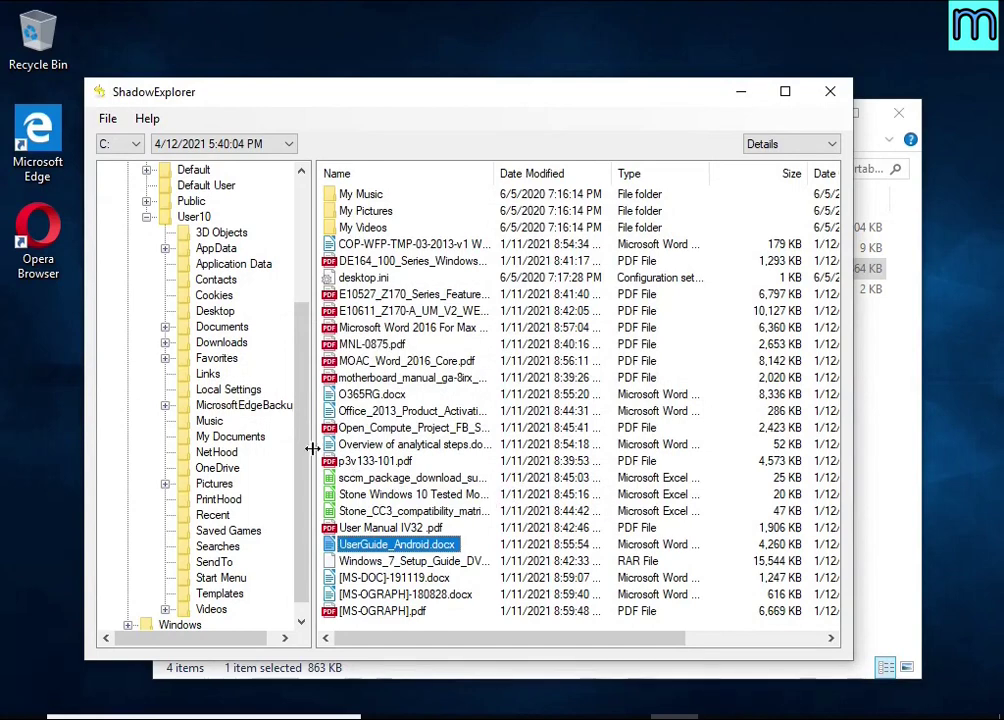
# - Open the shadow copy's Pictures folder and export Chrysanthemum.jpg to USB Drive (E:)
pyautogui.click(214, 483)
pyautogui.click(357, 314)
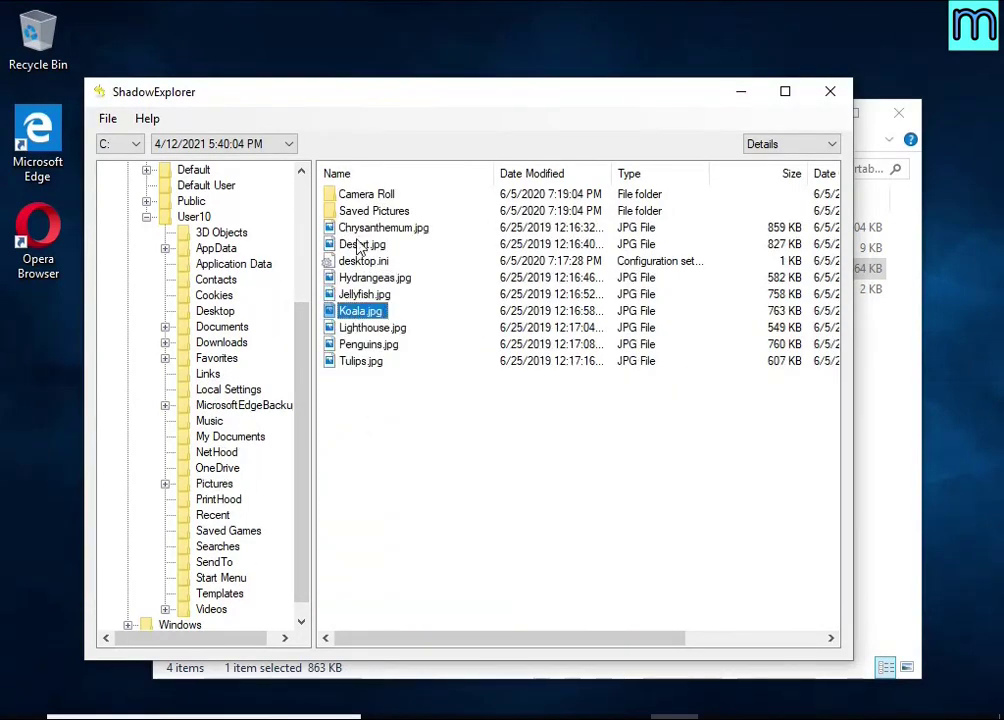
pyautogui.rightClick(342, 229)
pyautogui.click(400, 243)
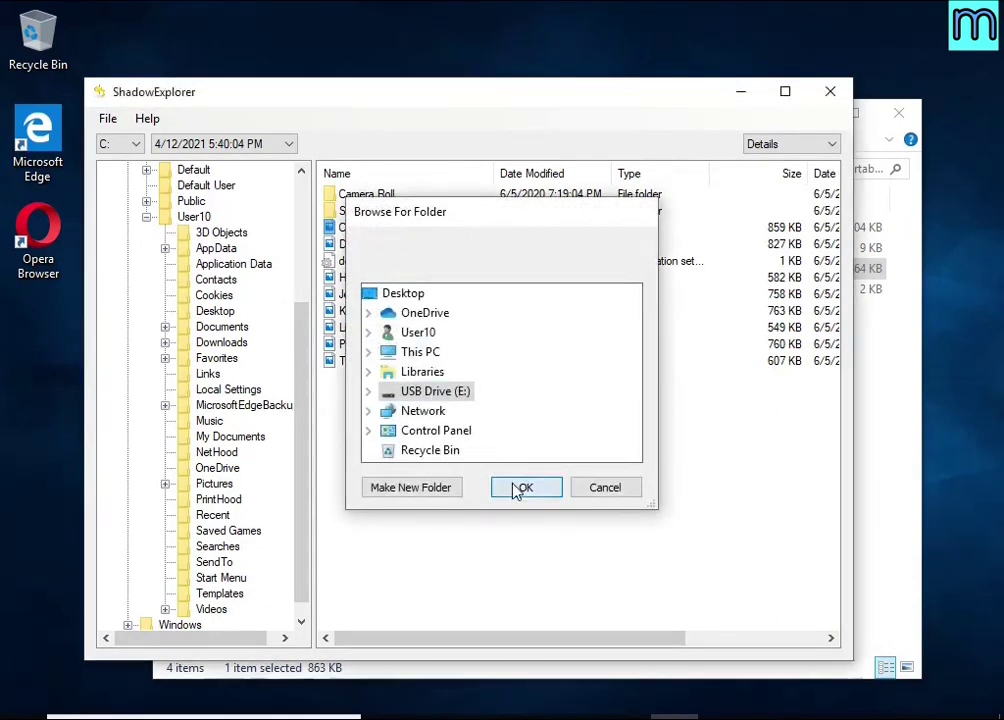
pyautogui.click(520, 487)
# - Export Desert.jpg from the shadow copy to USB Drive (E:) and close ShadowExplorer
pyautogui.click(344, 246)
pyautogui.rightClick(344, 248)
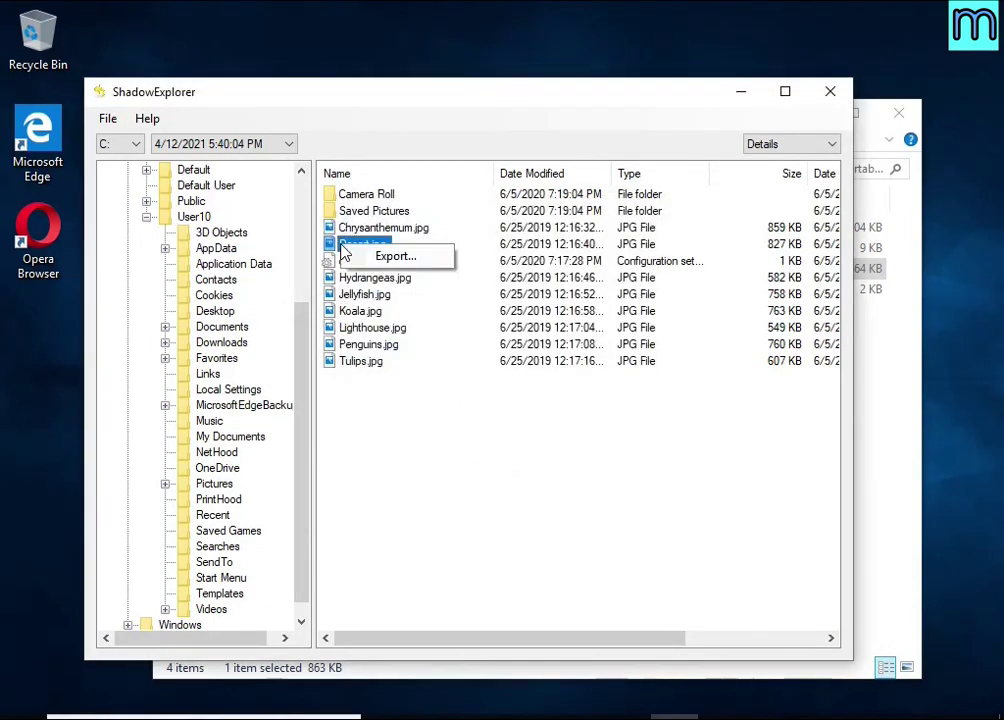
pyautogui.click(385, 254)
pyautogui.click(522, 486)
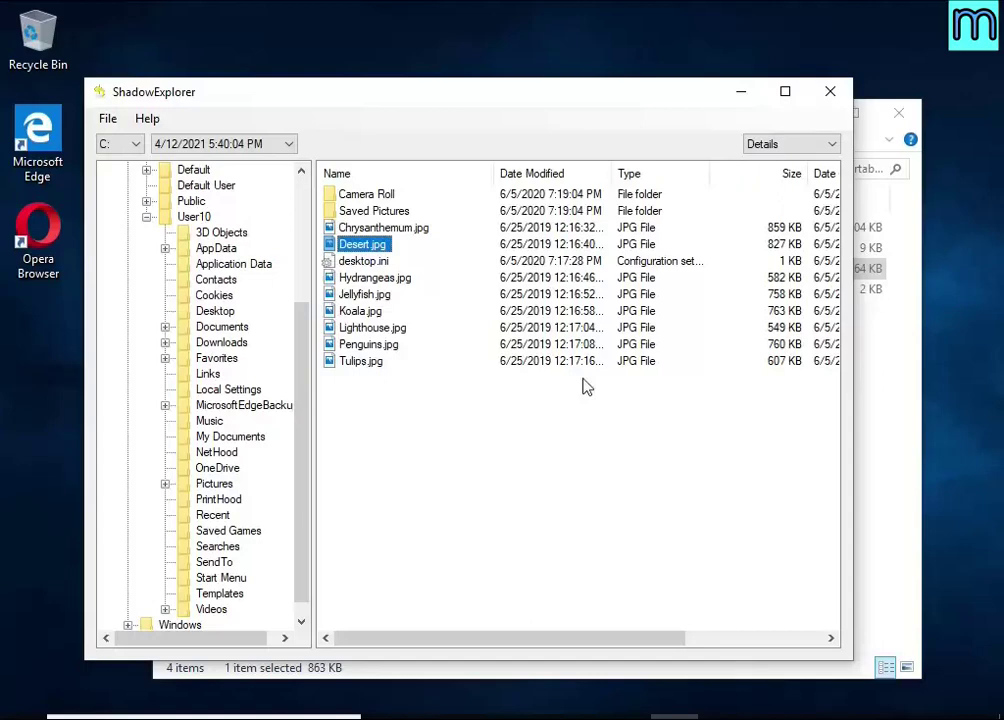
pyautogui.click(829, 91)
# - Check the recovered files on USB Drive (E:) and open UserGuide_Android.docx from there
pyautogui.click(240, 598)
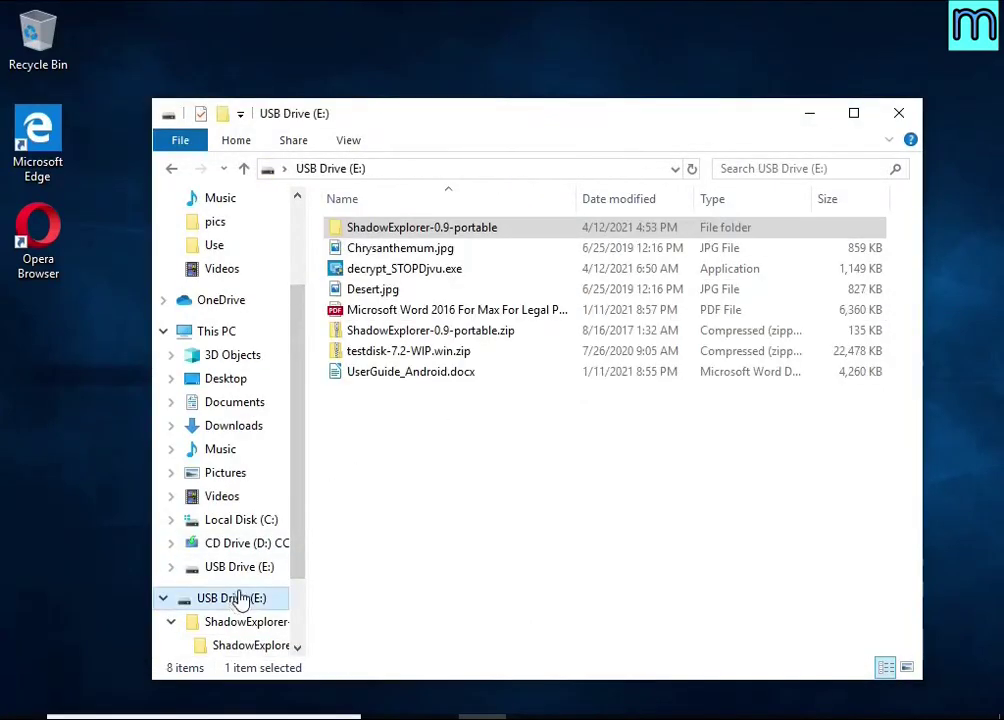
pyautogui.click(400, 248)
pyautogui.click(424, 290)
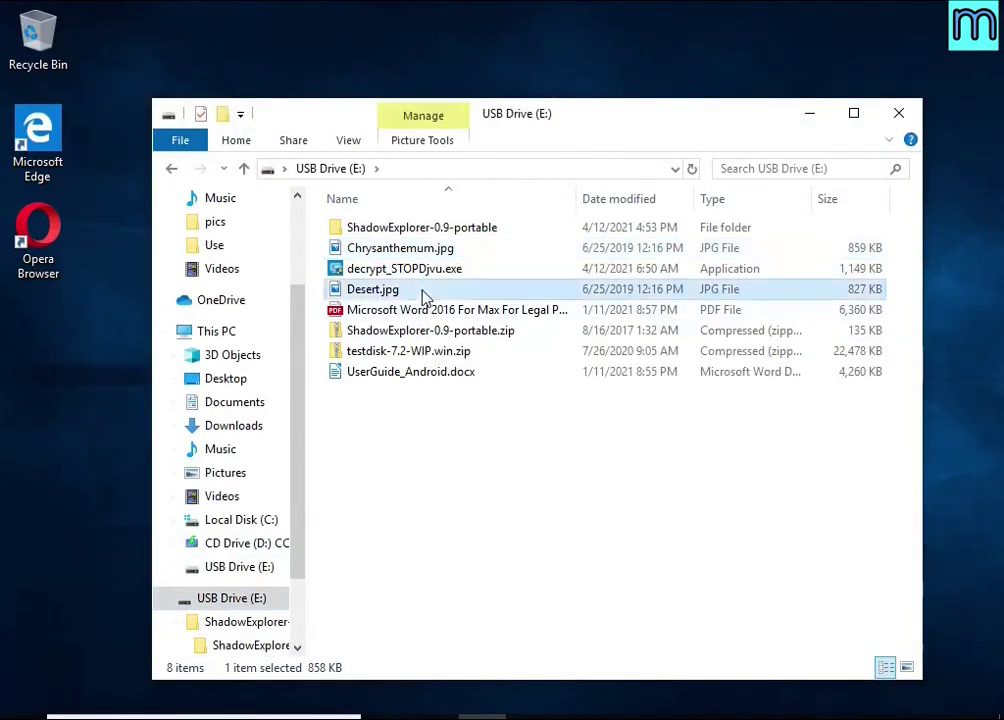
pyautogui.click(417, 311)
pyautogui.doubleClick(433, 381)
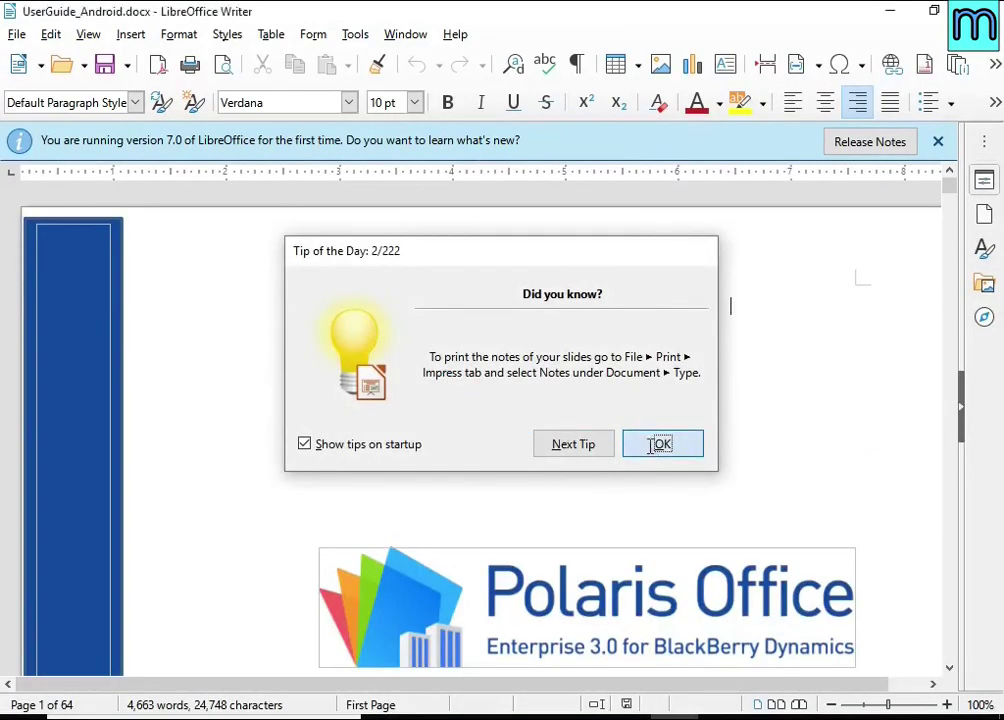
# - Dismiss the tip of the day, look through the recovered UserGuide_Android.docx and close it
pyautogui.click(660, 446)
pyautogui.scroll(-15, 663, 365)
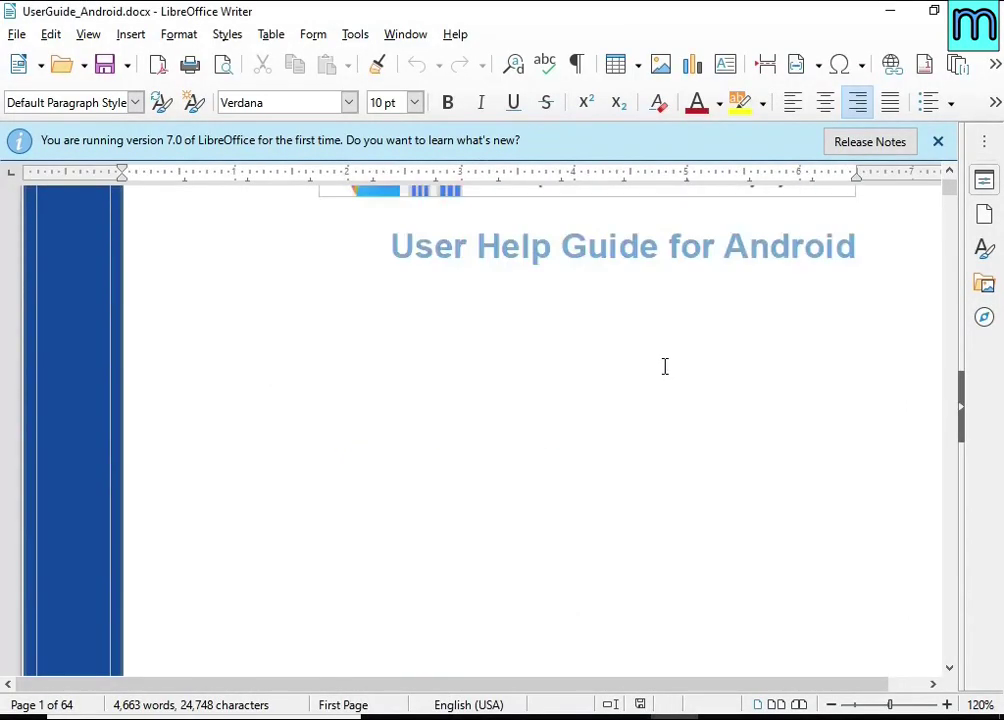
pyautogui.keyDown('ctrl'); pyautogui.scroll(2, 645, 332); pyautogui.keyUp('ctrl')
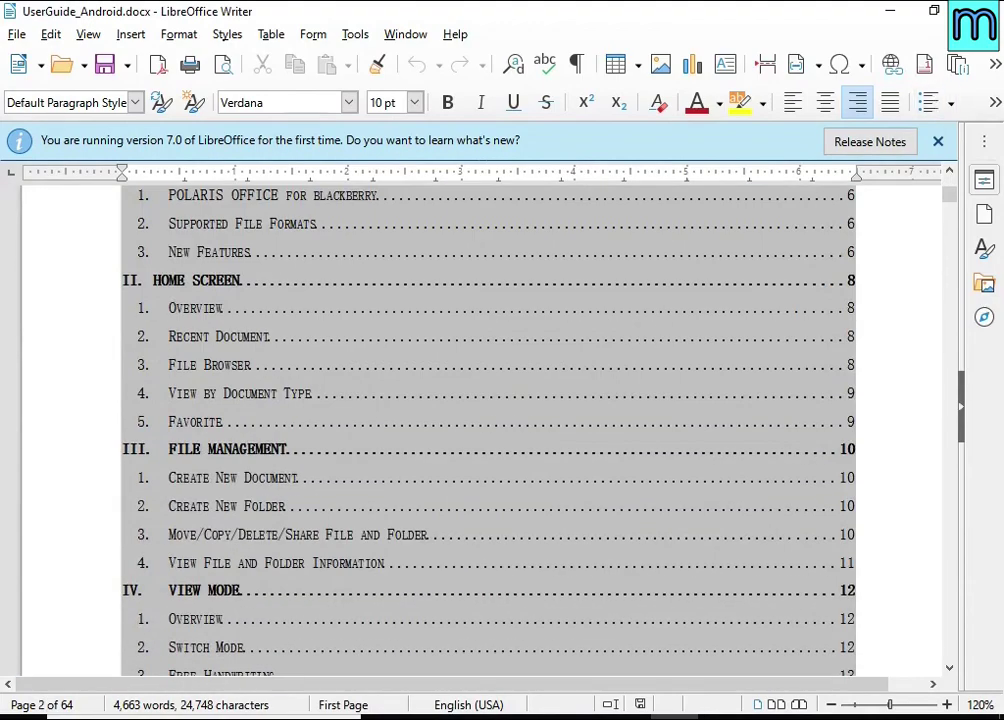
pyautogui.click(978, 11)
# - Open the recovered Microsoft Word 2016 PDF from USB Drive (E:), look through its pages and close it
pyautogui.click(430, 312)
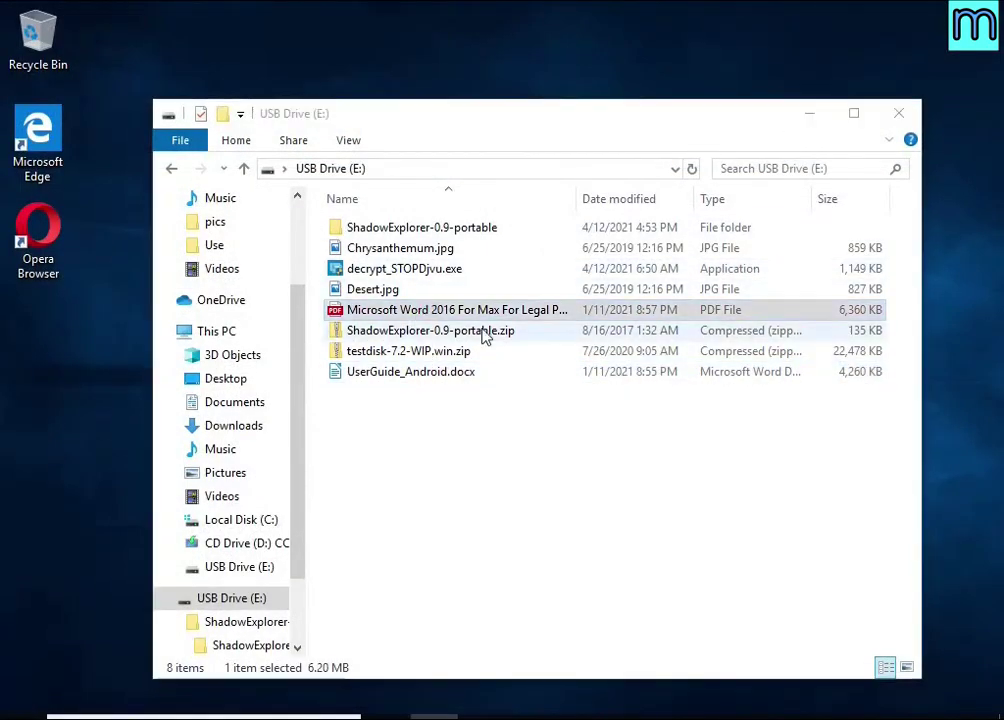
pyautogui.press('Return')
pyautogui.scroll(-5, 495, 327)
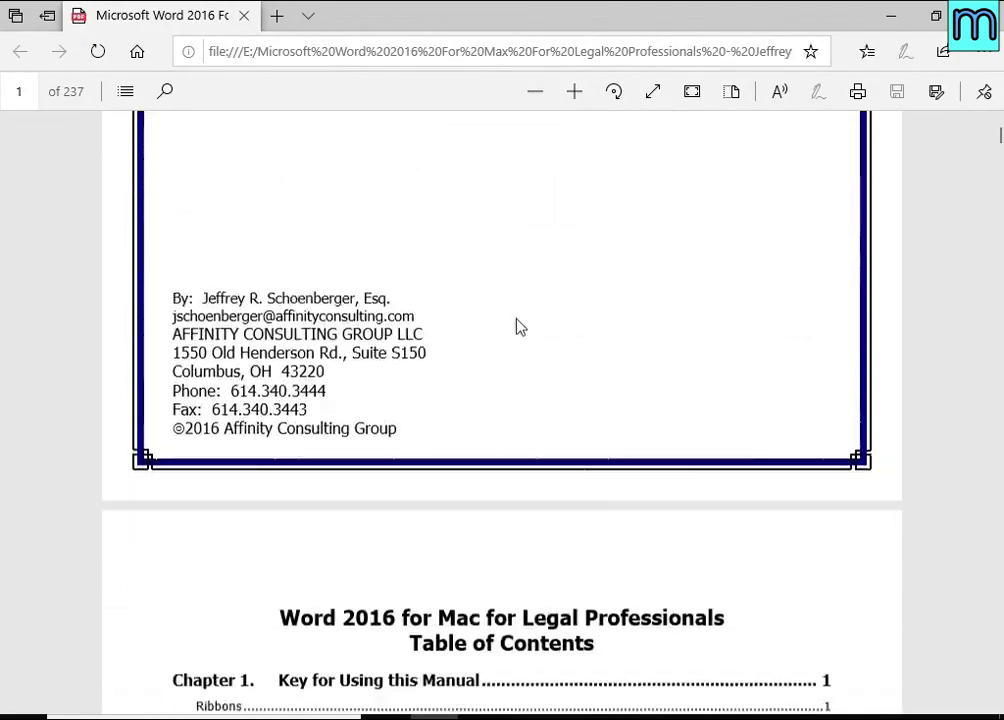
pyautogui.scroll(-15, 518, 325)
pyautogui.hotkey('alt', 'F4')
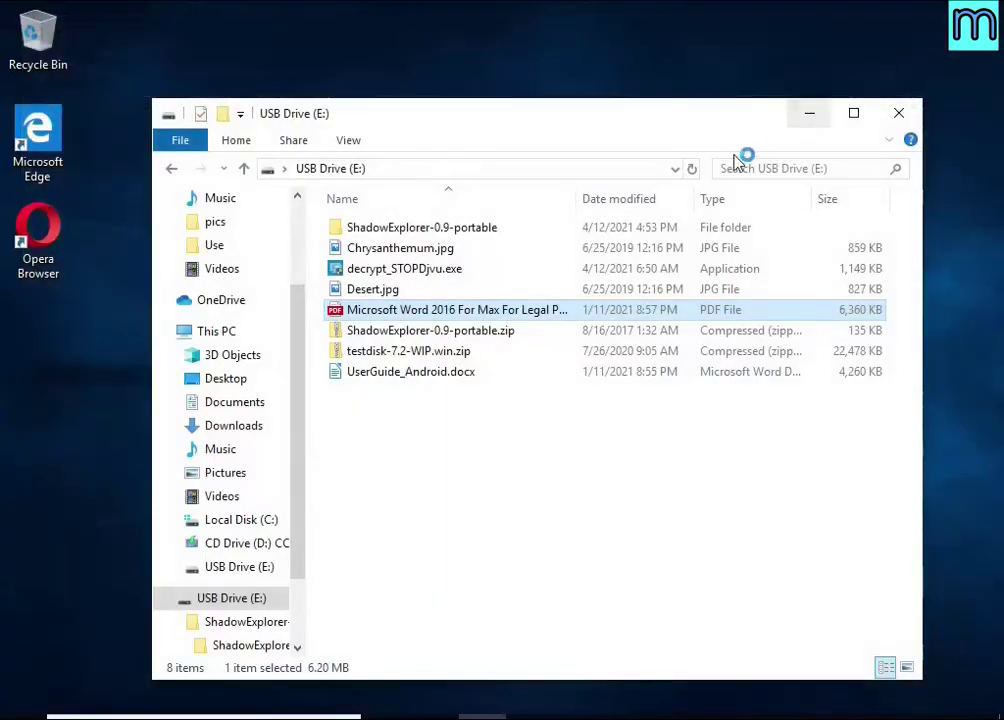
# - View the recovered Desert.jpg and Chrysanthemum.jpg in turn, closing each picture and the USB Drive (E:) window
pyautogui.doubleClick(424, 291)
pyautogui.click(426, 305)
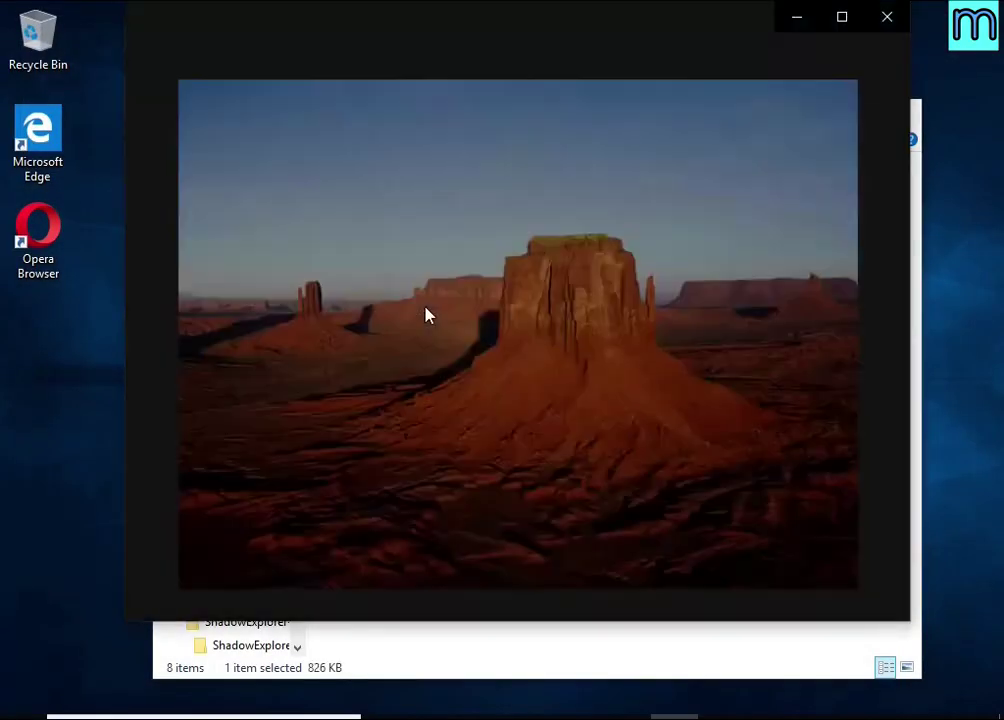
pyautogui.click(882, 28)
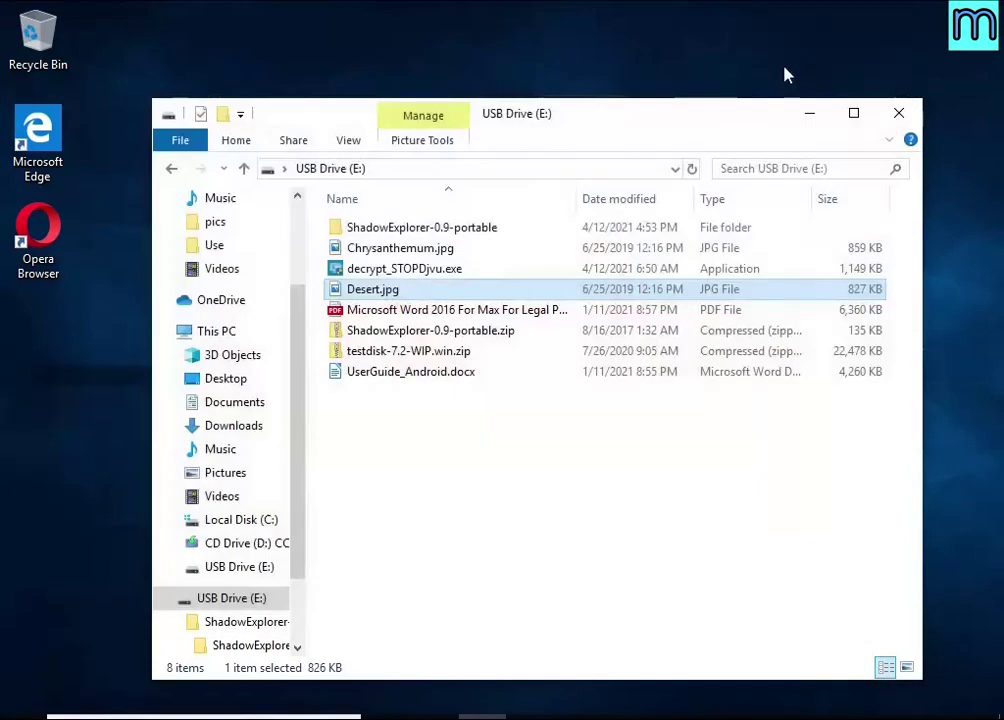
pyautogui.doubleClick(433, 250)
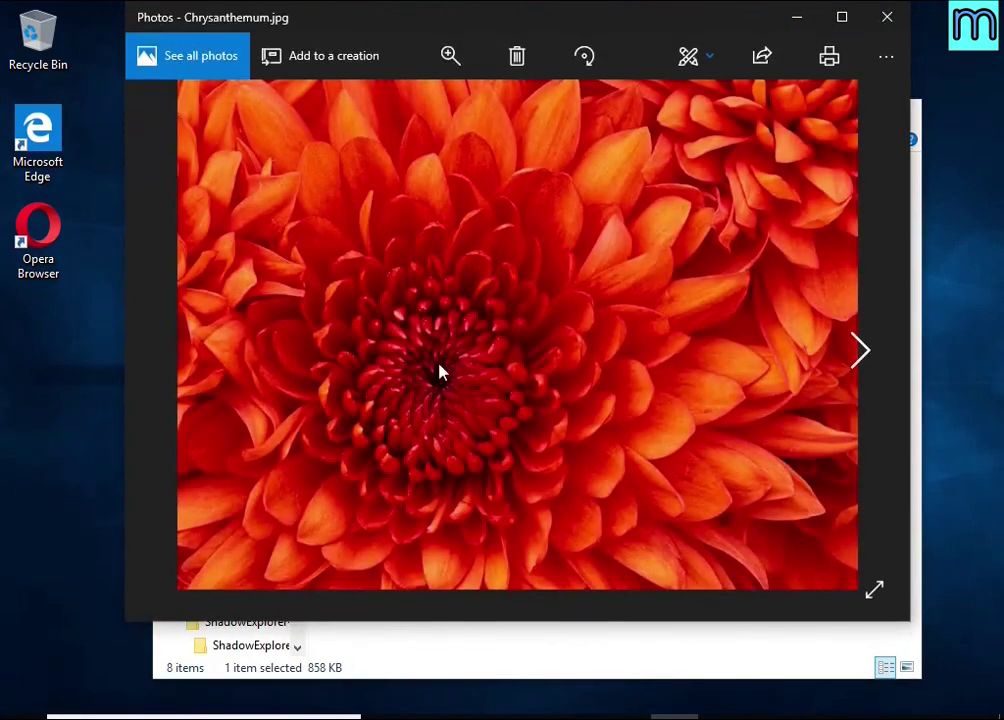
pyautogui.click(884, 17)
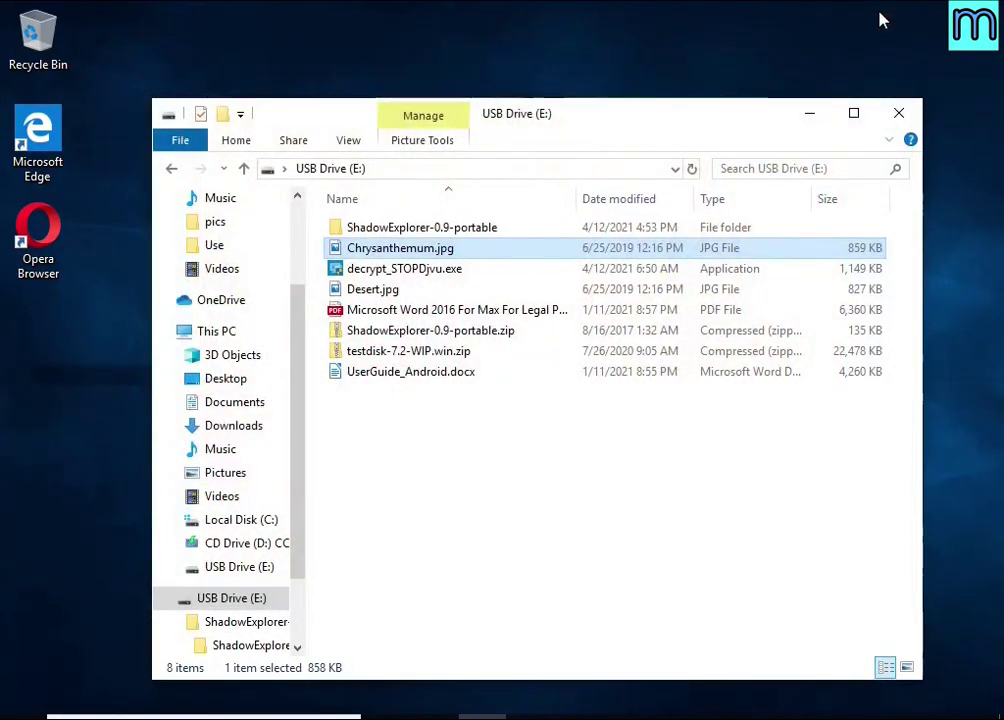
pyautogui.click(900, 115)
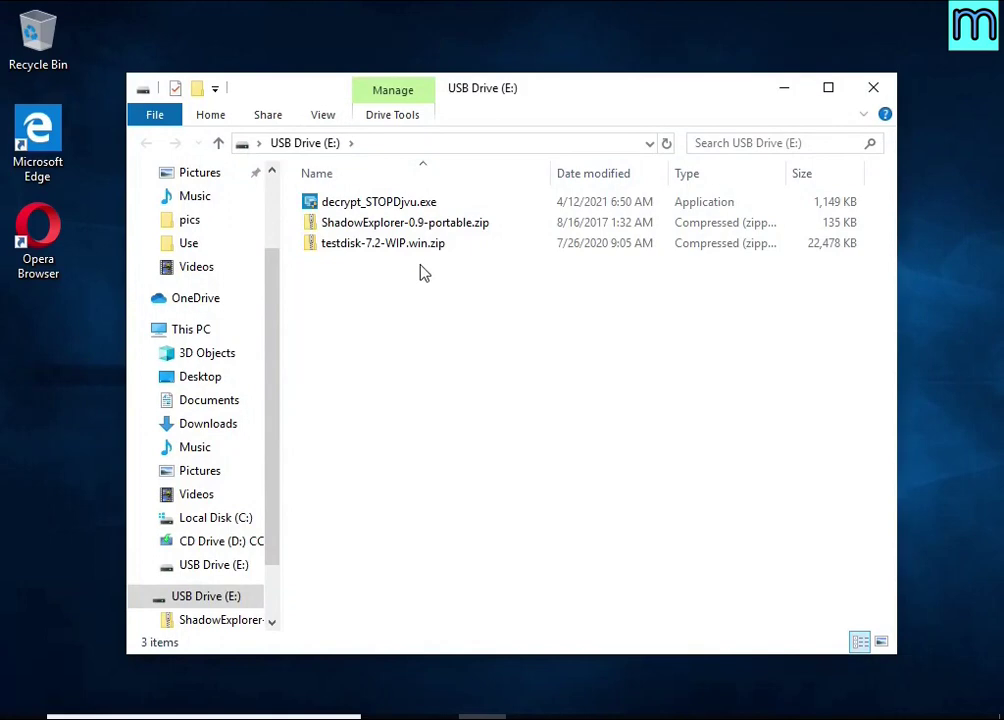
# - Extract testdisk-7.2-WIP.win.zip on USB Drive (E:) into E:\testdisk-7.2-WIP.win and close the original drive window
pyautogui.click(436, 250)
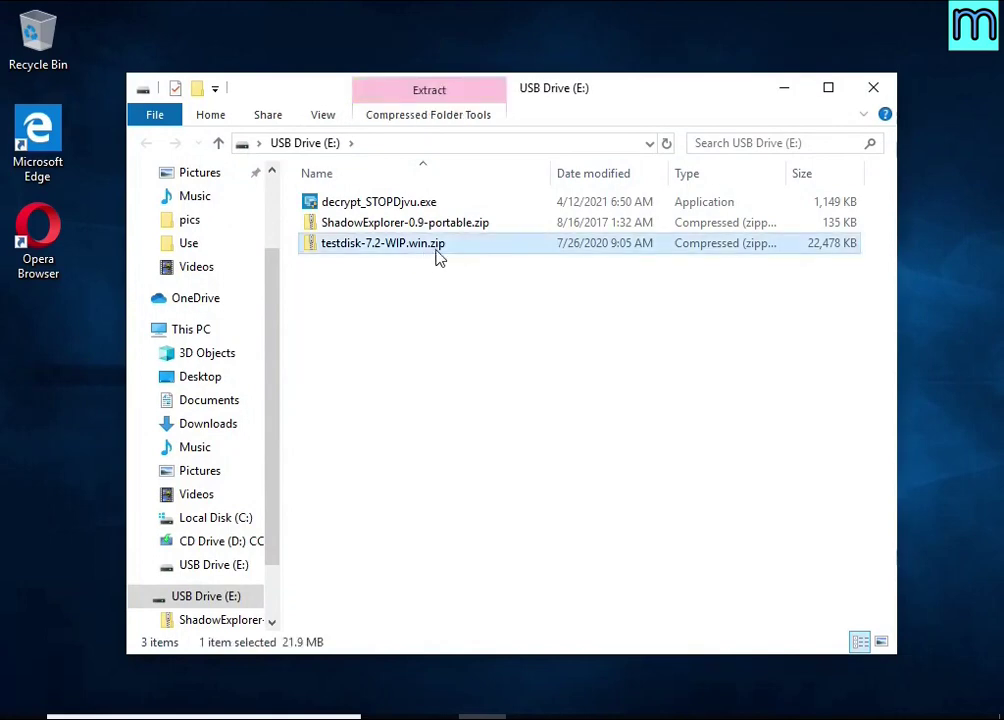
pyautogui.rightClick(492, 250)
pyautogui.click(654, 312)
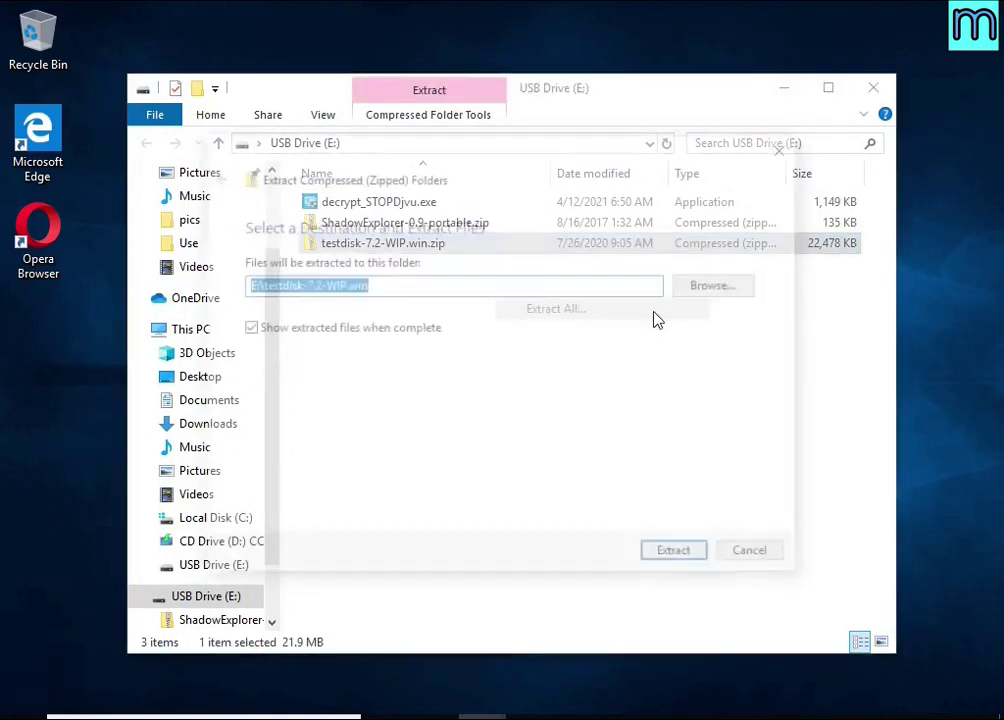
pyautogui.click(685, 557)
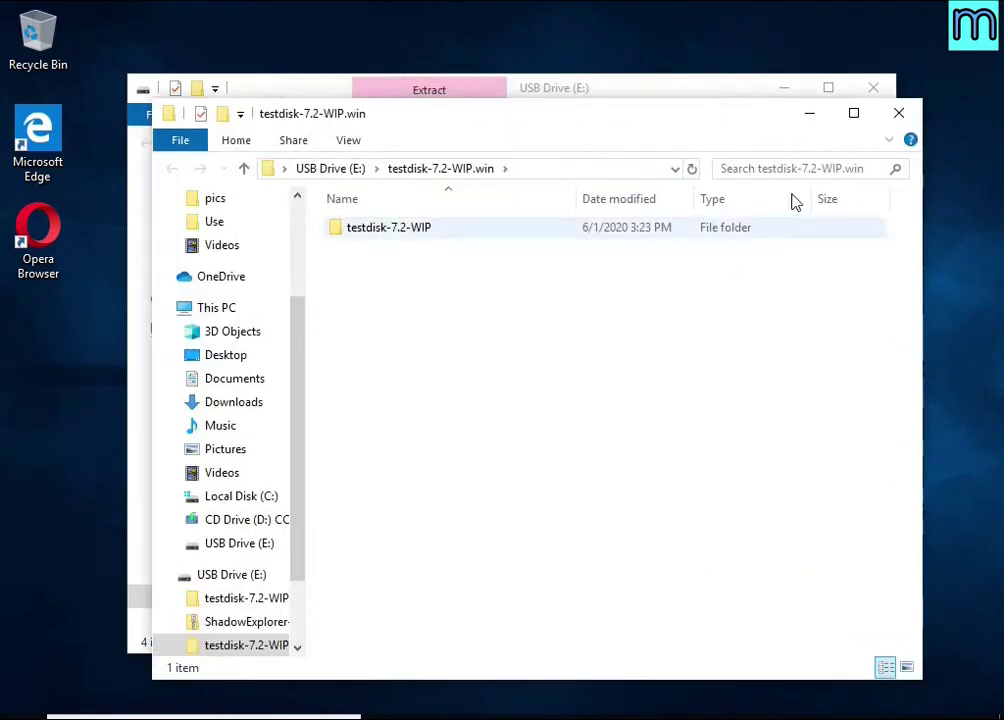
pyautogui.click(876, 90)
# - Open the extracted testdisk-7.2-WIP folder and run qphotorec_win.exe, allowing it to make changes to the device
pyautogui.click(463, 237)
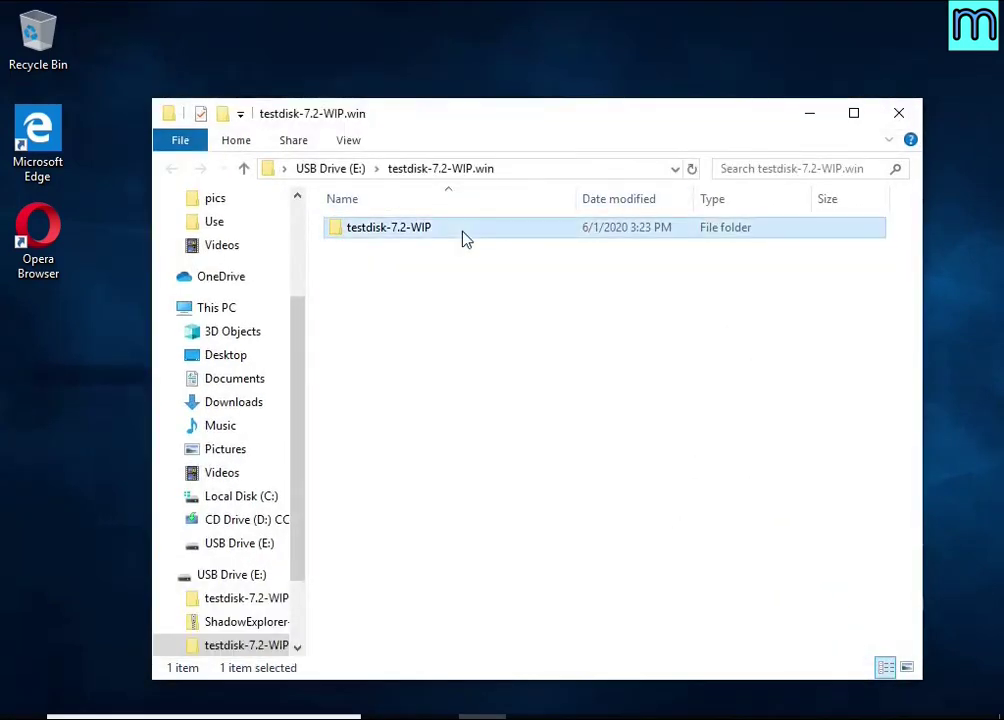
pyautogui.doubleClick(463, 237)
pyautogui.scroll(-8, 477, 310)
pyautogui.click(435, 462)
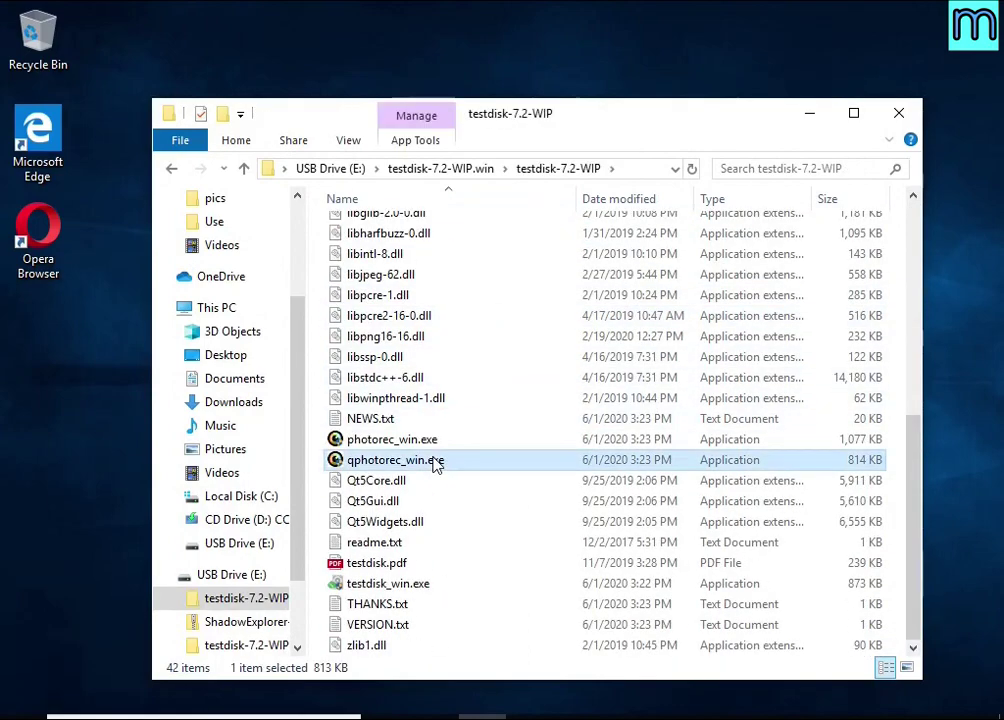
pyautogui.doubleClick(509, 466)
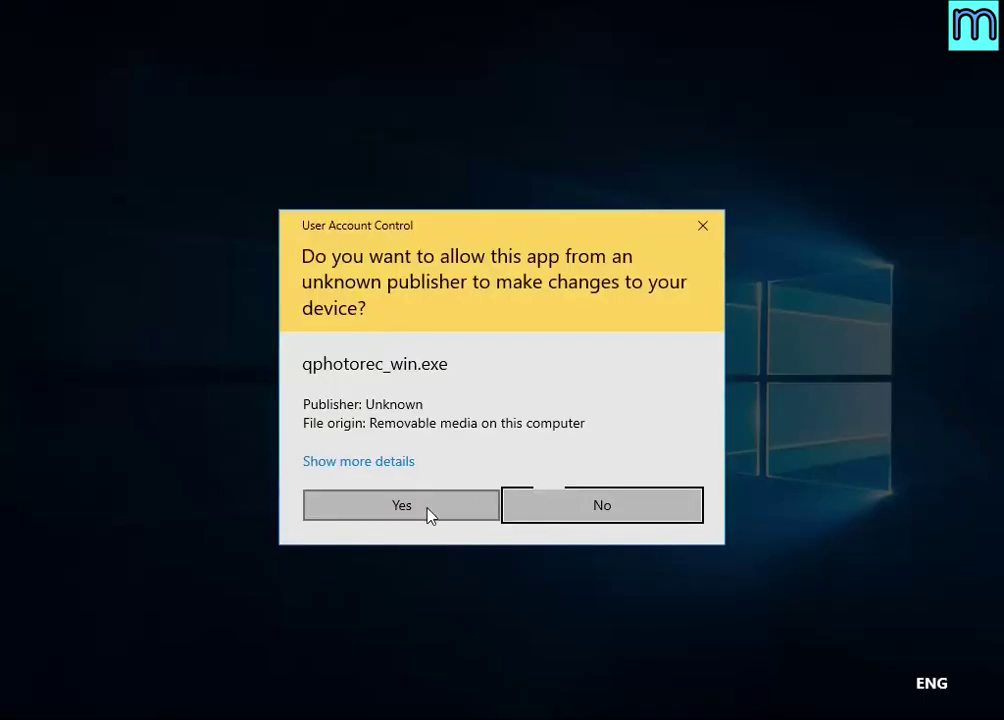
pyautogui.click(428, 514)
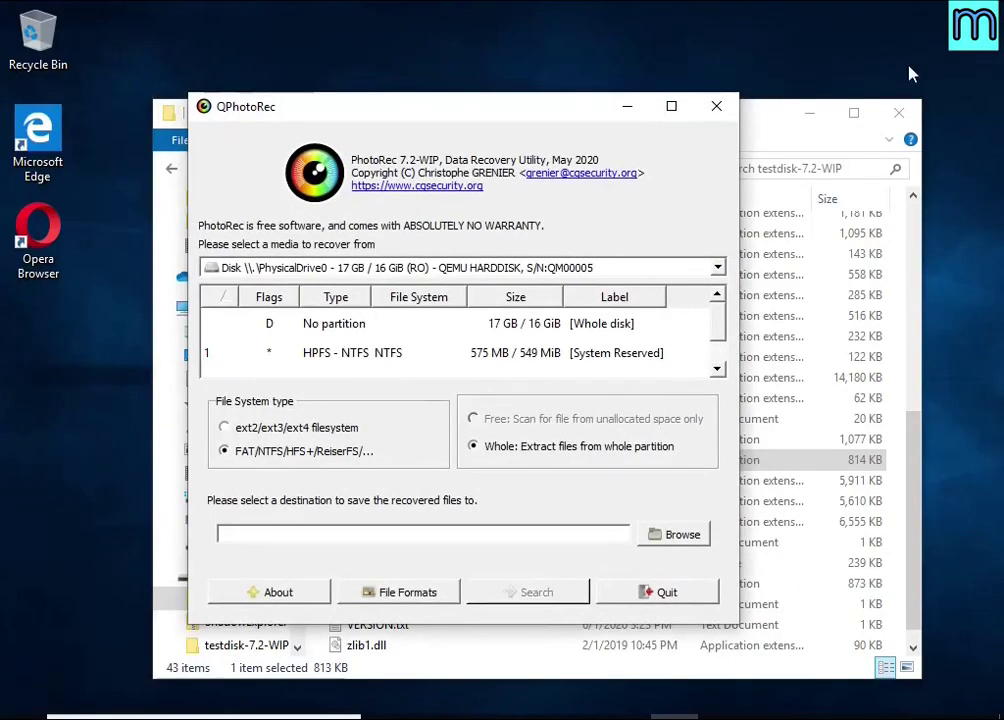
# - Minimize the folder window and select disk PhysicalDrive0 with its 16 GB NTFS partition 2 as the recovery source
pyautogui.click(810, 113)
pyautogui.moveTo(494, 114); pyautogui.dragTo(541, 104)
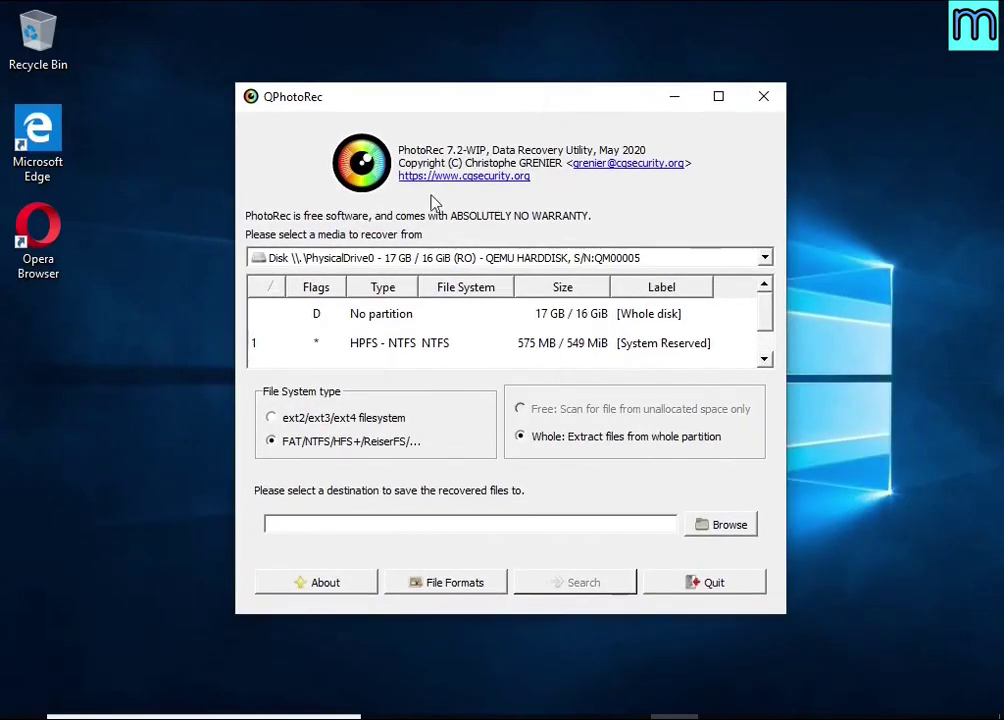
pyautogui.click(430, 257)
pyautogui.click(428, 274)
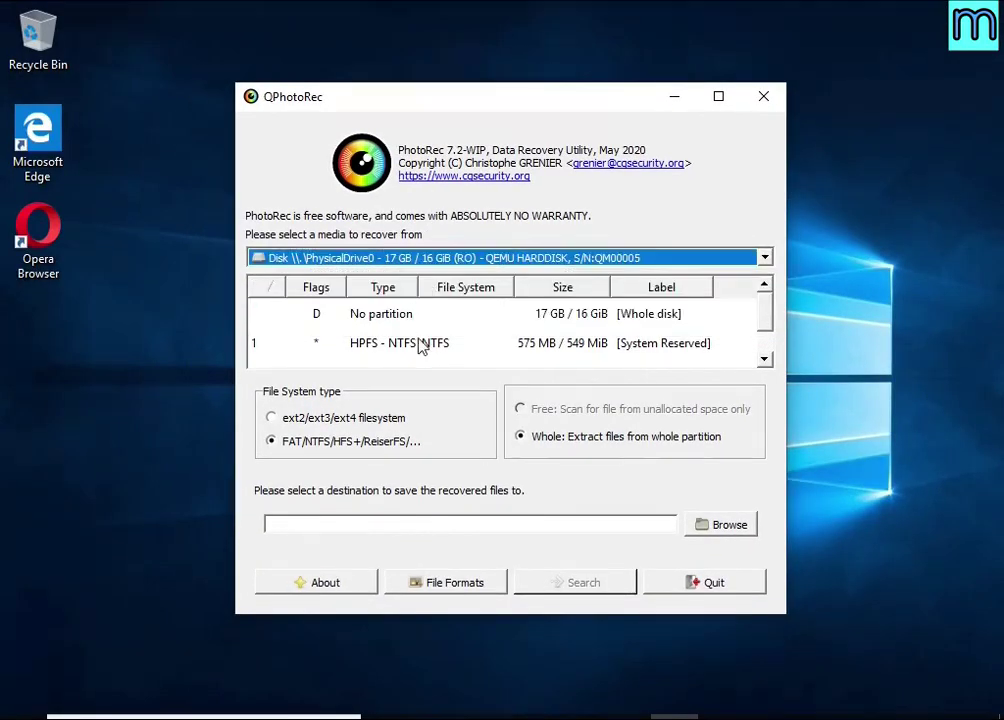
pyautogui.scroll(-1, 422, 345)
pyautogui.click(518, 360)
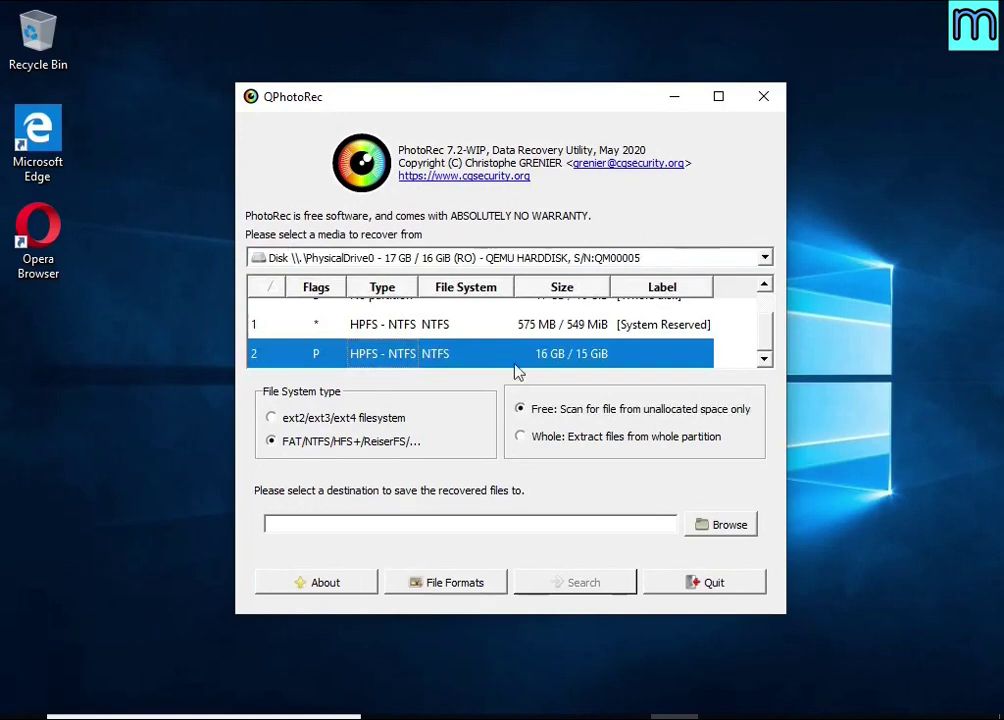
# - Clear all selected file formats and highlight the doc Microsoft Office Document entry to read its full description
pyautogui.click(422, 583)
pyautogui.click(415, 456)
pyautogui.scroll(-1, 463, 363)
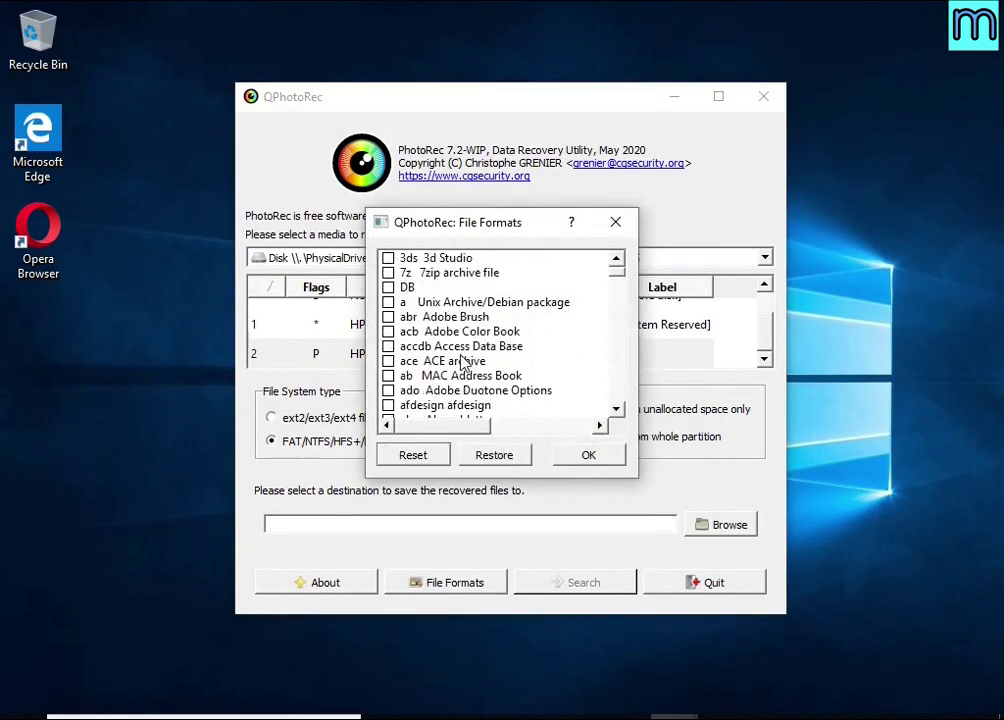
pyautogui.scroll(-15, 463, 363)
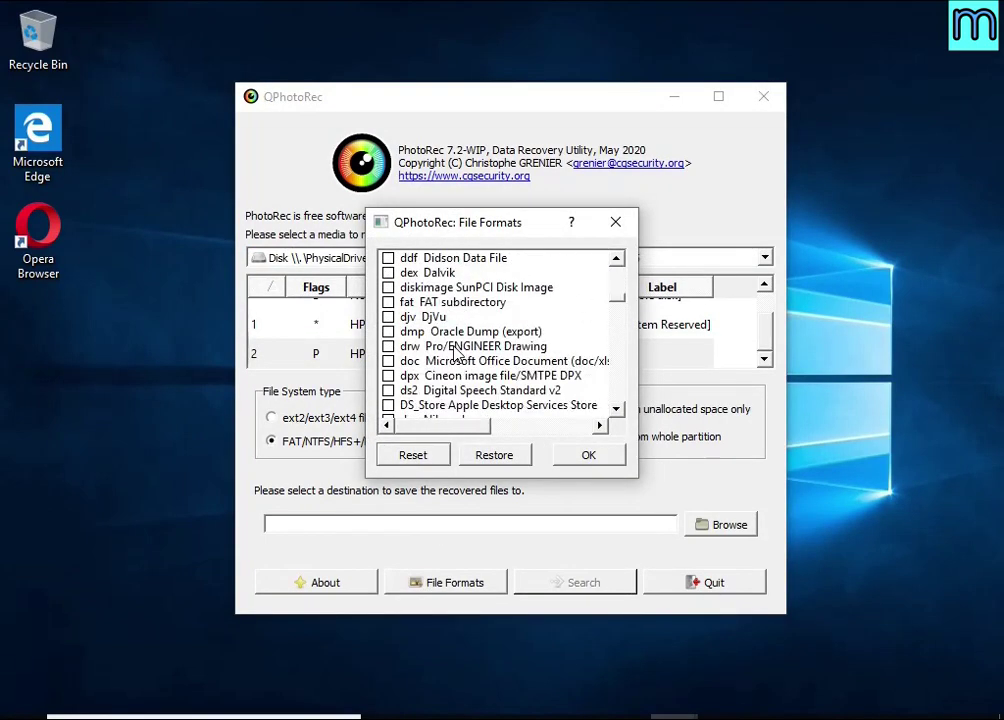
pyautogui.scroll(-2, 455, 352)
pyautogui.scroll(1, 455, 352)
pyautogui.click(459, 317)
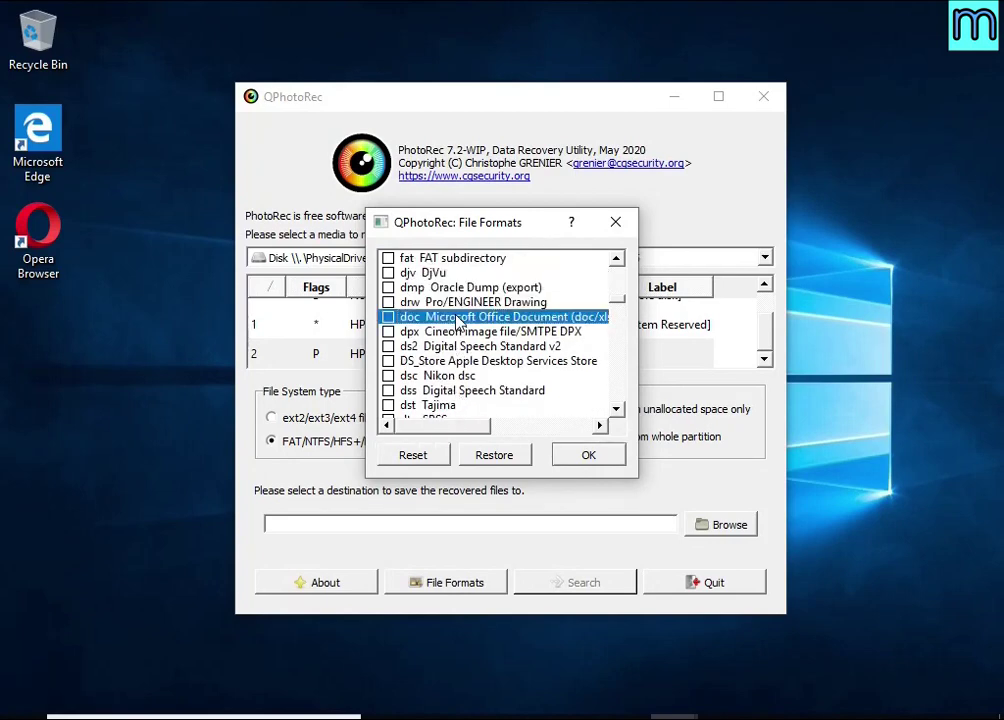
pyautogui.hscroll(3, 459, 424)
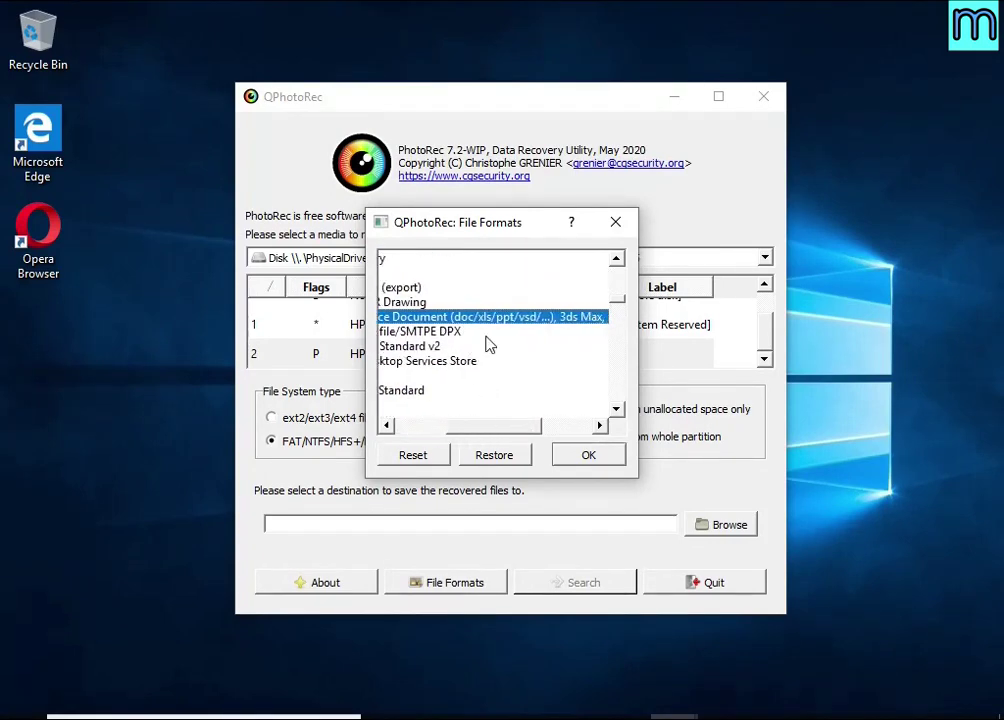
pyautogui.moveTo(483, 430); pyautogui.dragTo(393, 435)
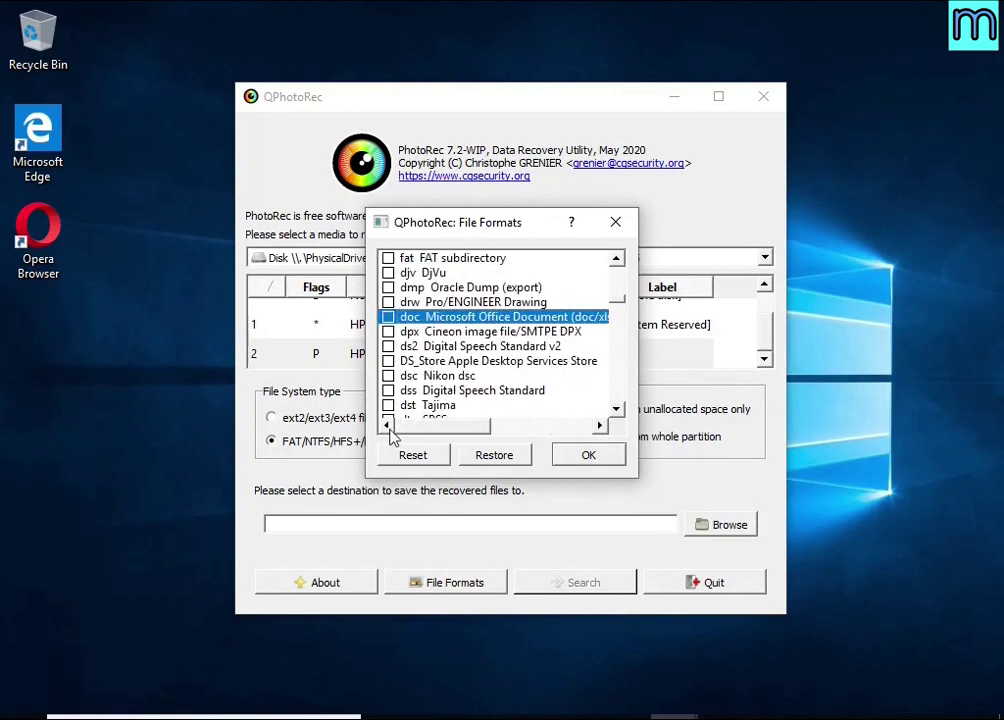
# - Enable the jpg (JPG picture) and pdf (Portable Document Format) file formats for recovery
pyautogui.scroll(-7, 475, 360)
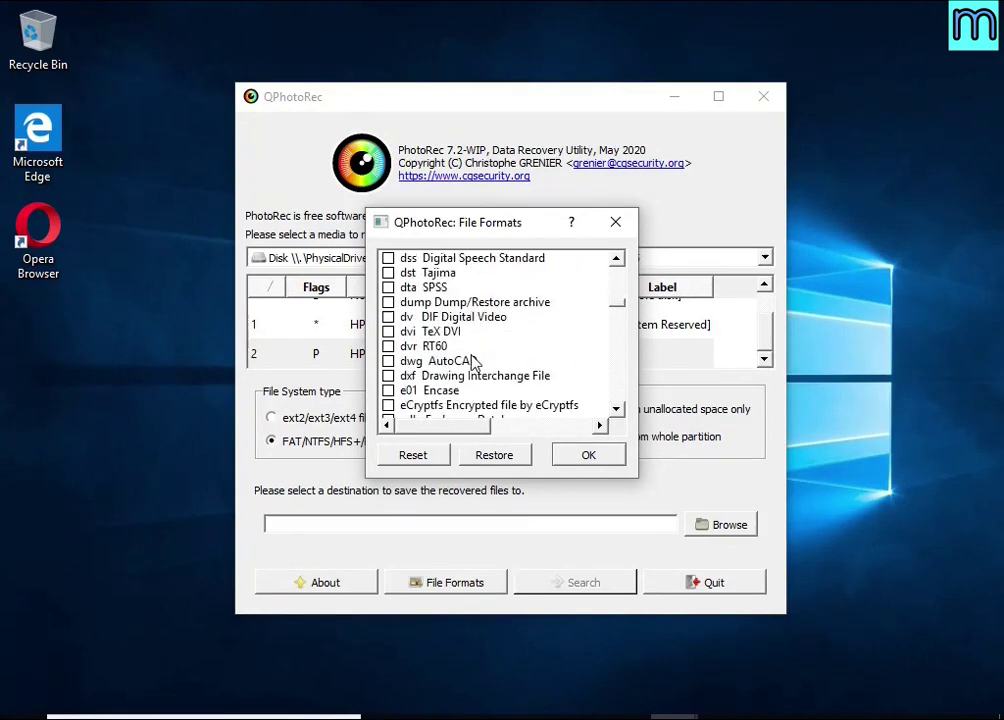
pyautogui.scroll(-20, 475, 362)
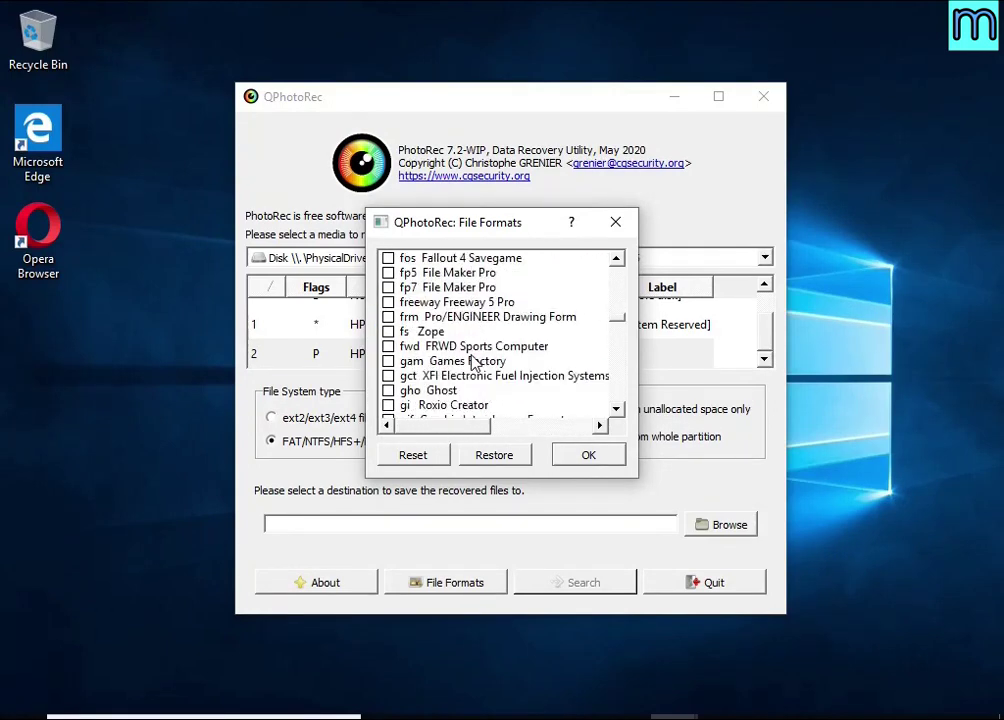
pyautogui.scroll(-2, 475, 355)
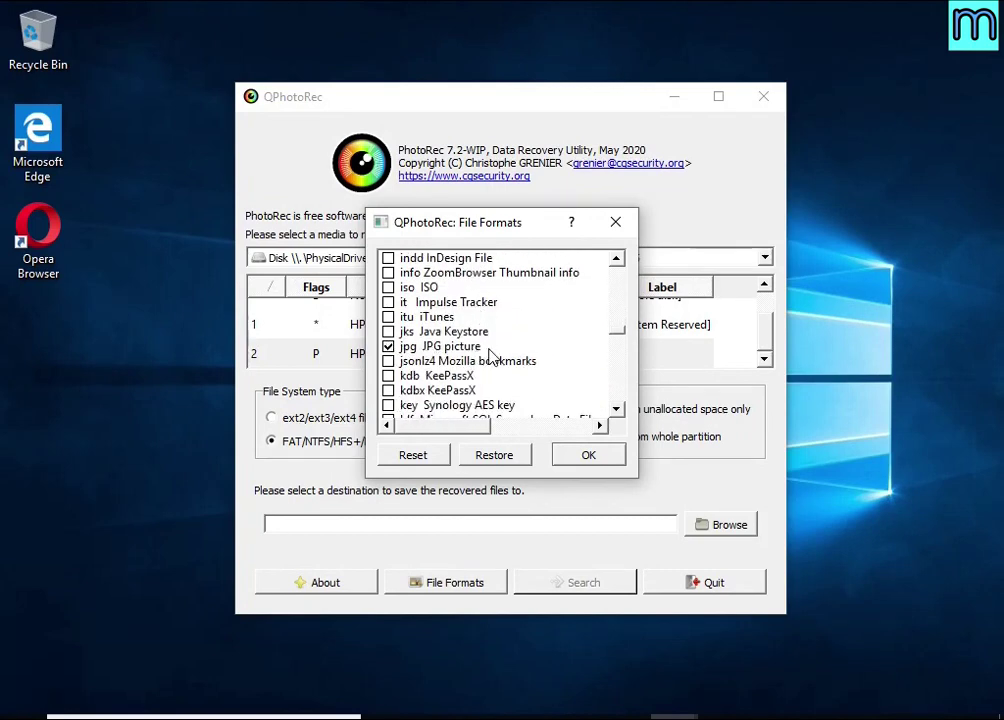
pyautogui.scroll(-15, 490, 355)
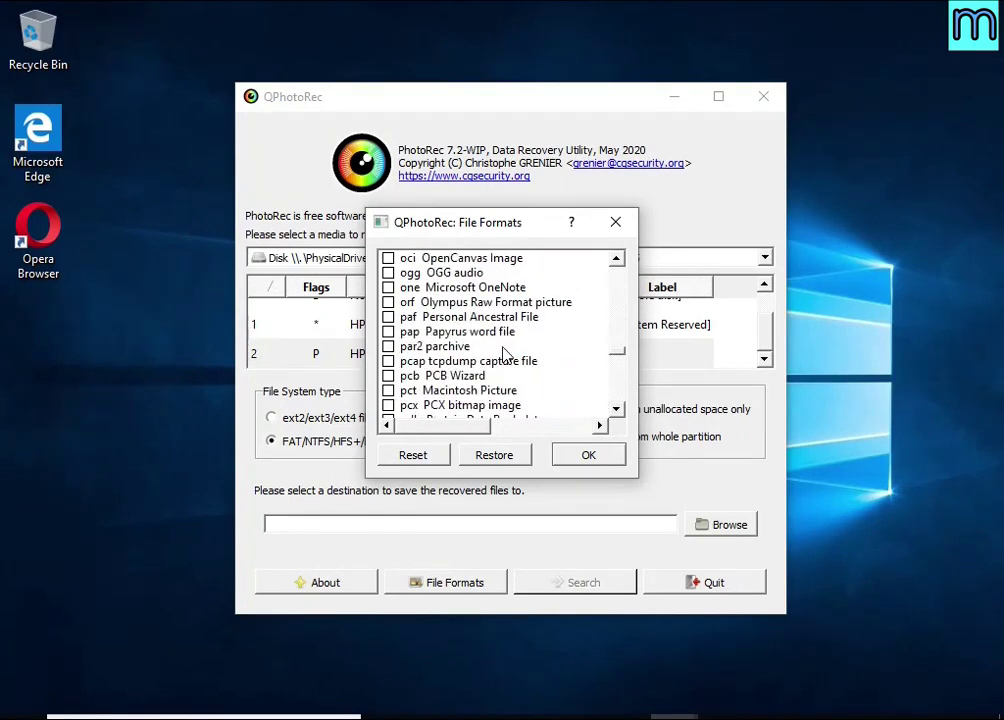
pyautogui.scroll(-3, 505, 353)
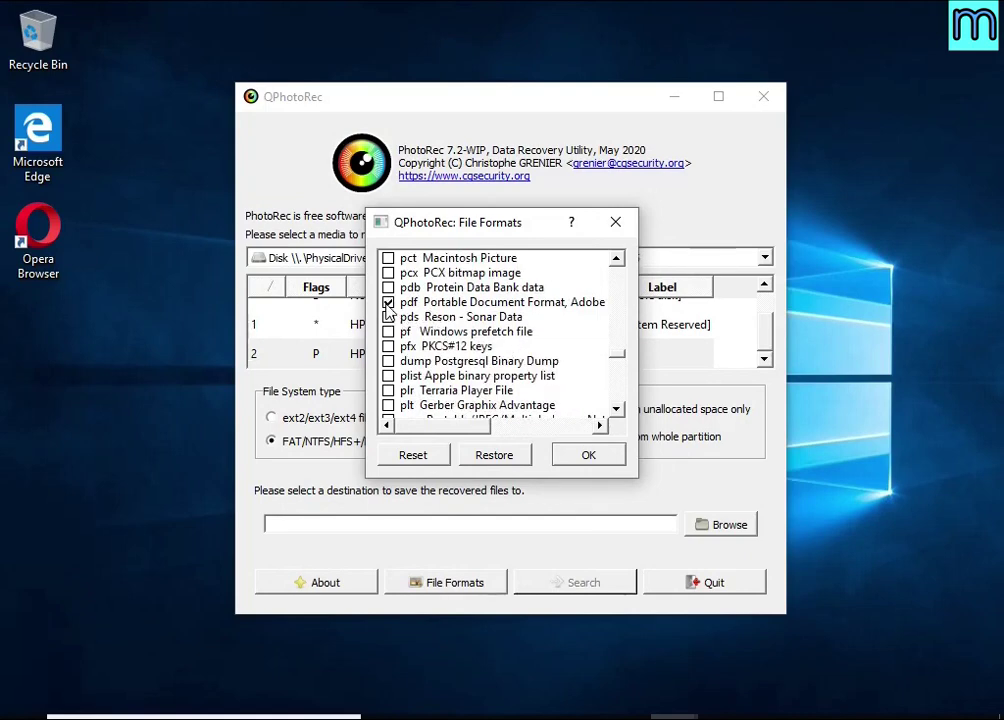
pyautogui.click(388, 258)
# - Enable the zip file format, which covers docx and xlsx files, and confirm the file format selection
pyautogui.scroll(-20, 472, 350)
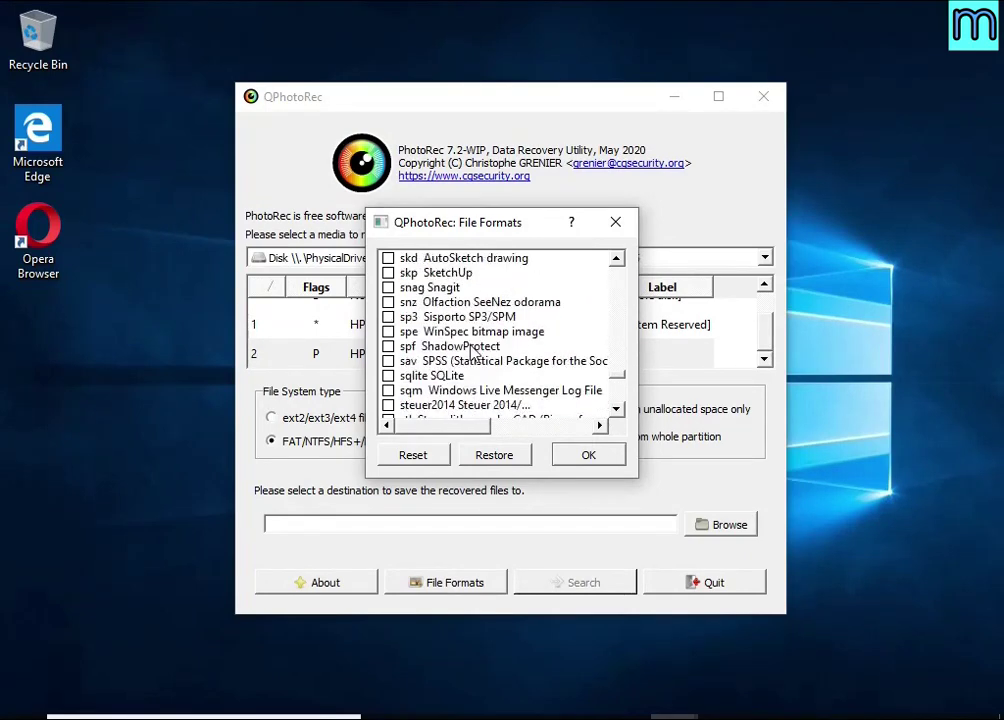
pyautogui.scroll(-20, 473, 355)
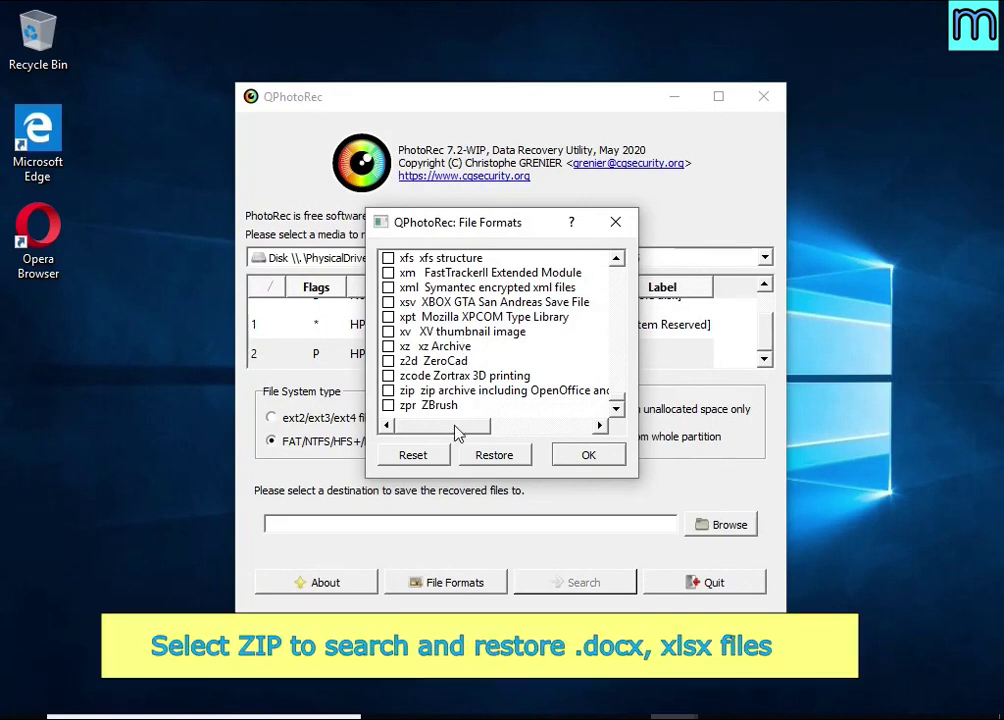
pyautogui.moveTo(457, 432); pyautogui.dragTo(407, 437)
pyautogui.click(389, 390)
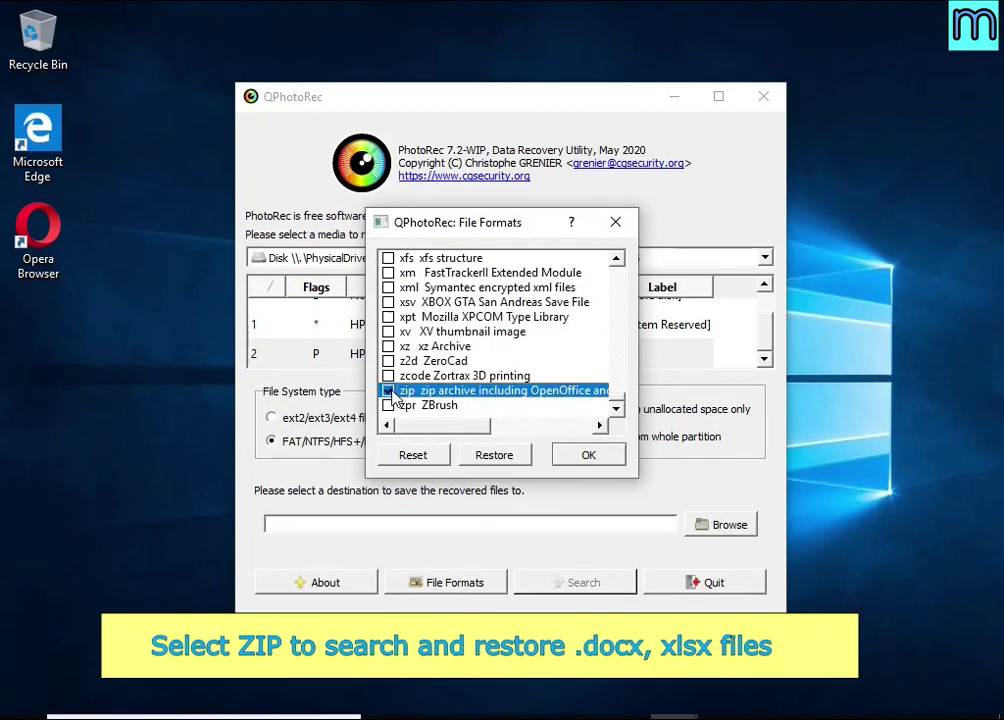
pyautogui.click(600, 458)
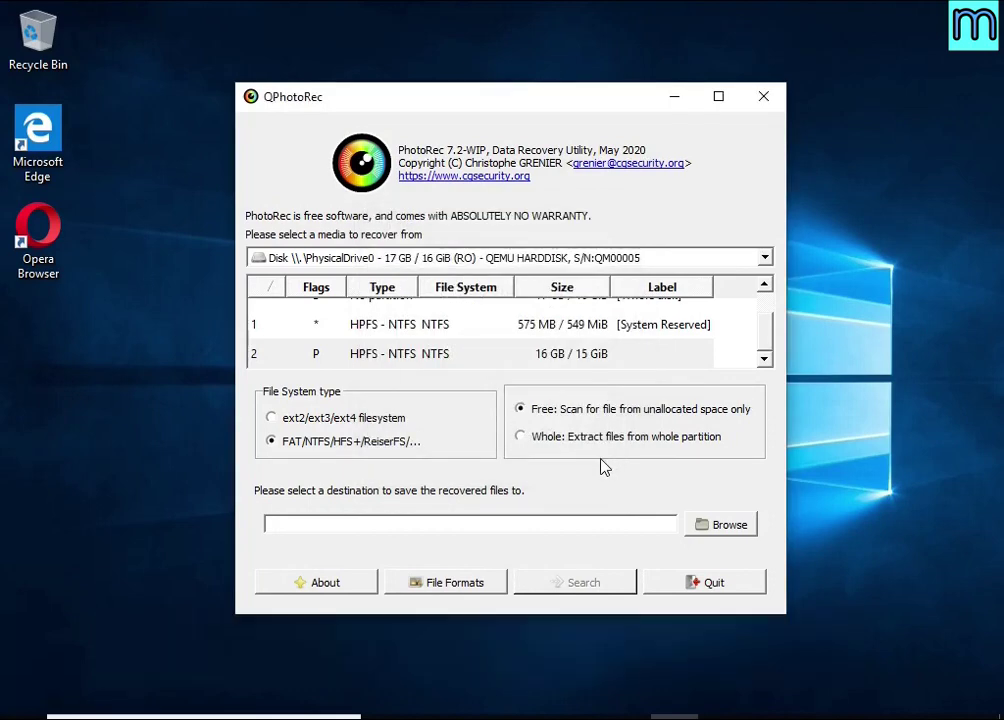
# - Set USB Drive (E:) as the destination for the recovered files and run the file search
pyautogui.click(538, 437)
pyautogui.click(708, 528)
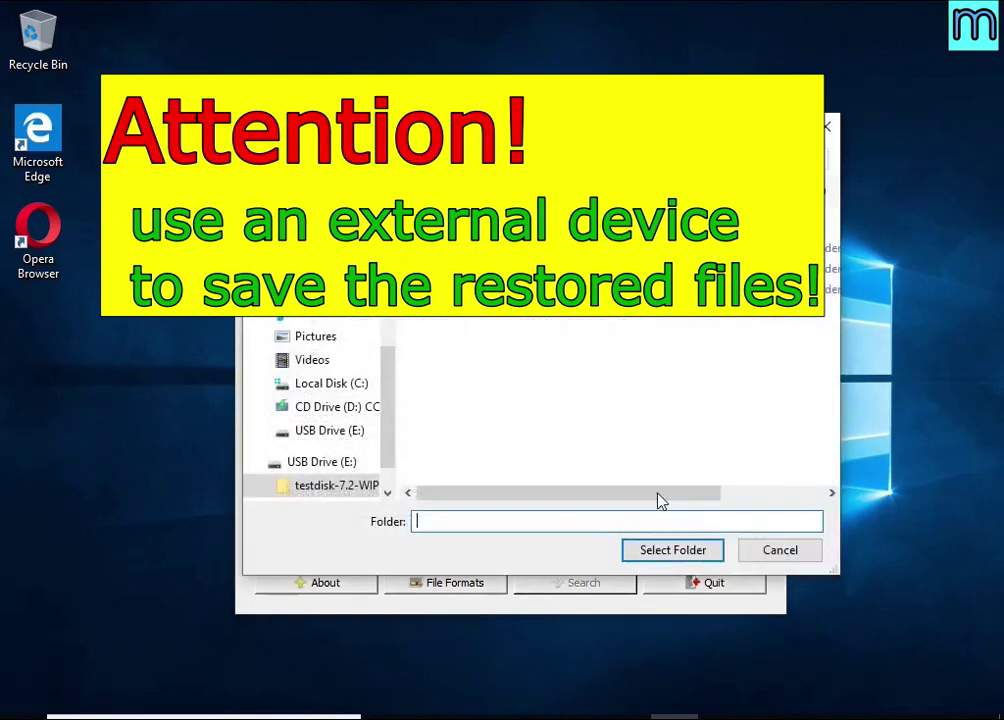
pyautogui.click(322, 466)
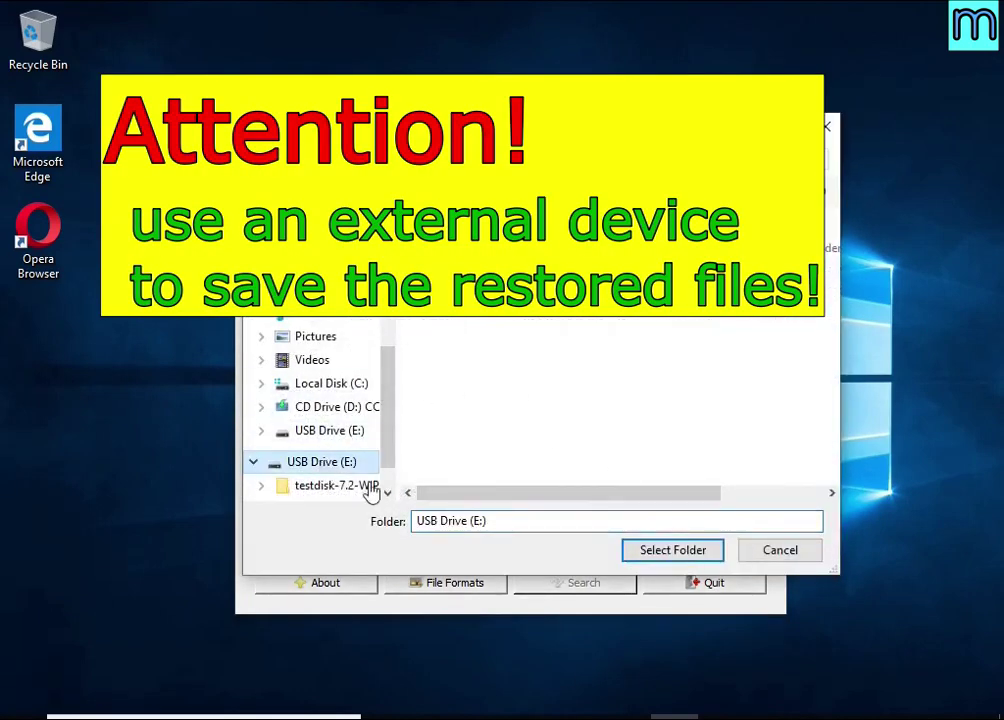
pyautogui.click(642, 553)
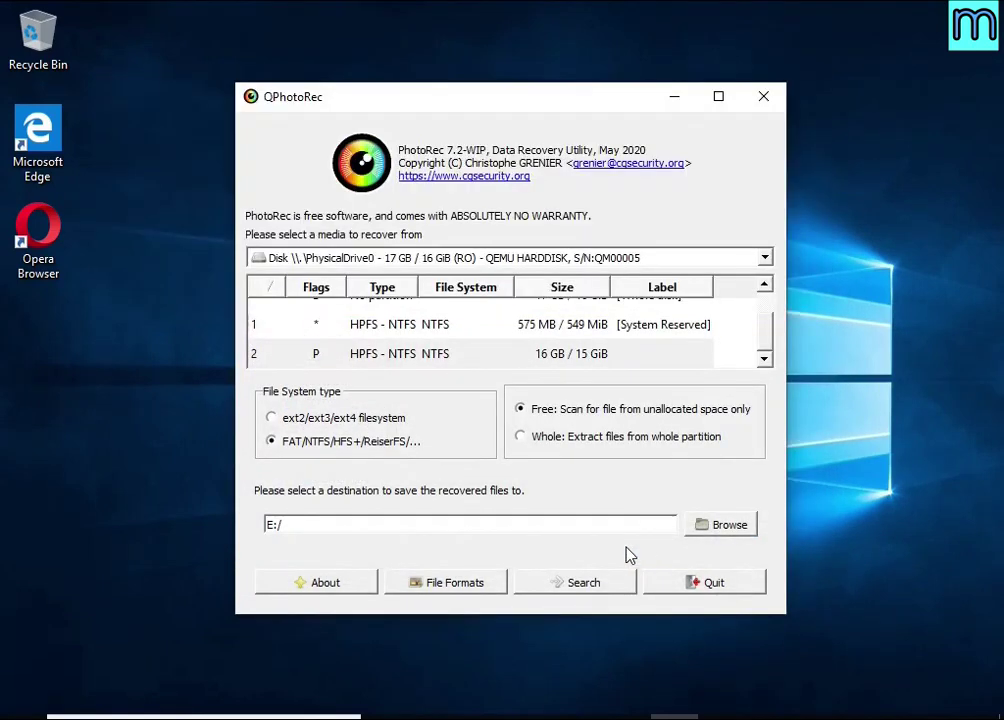
pyautogui.click(585, 583)
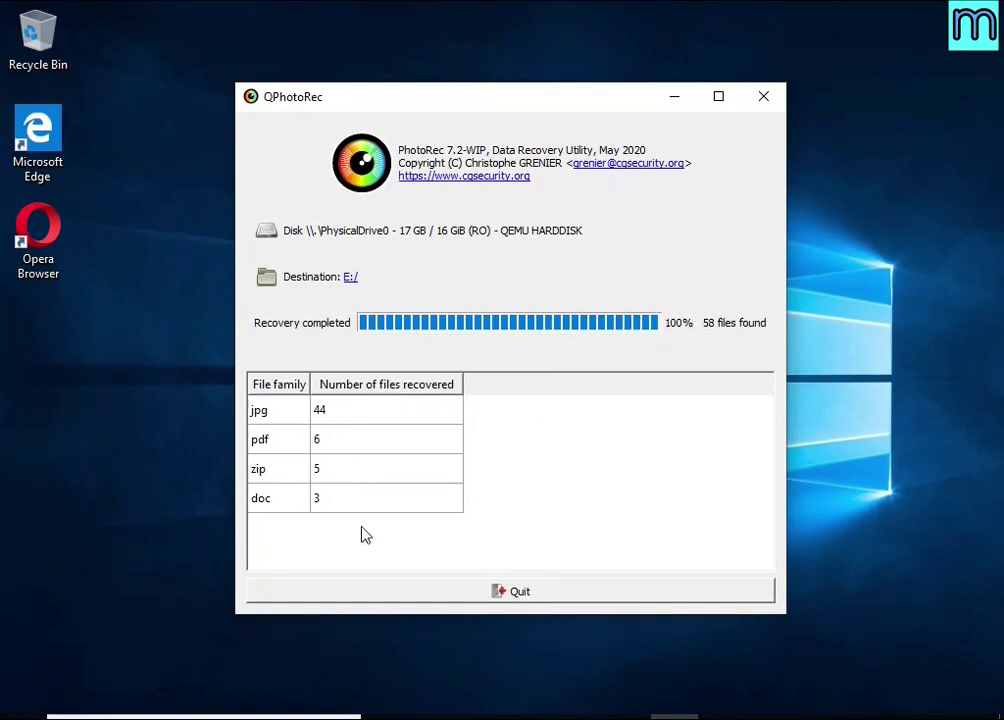
# - Quit QPhotoRec and open the recup_dir.1 folder on USB Drive (E:) in File Explorer, sorted by size with the largest first
pyautogui.click(544, 598)
pyautogui.click(482, 716)
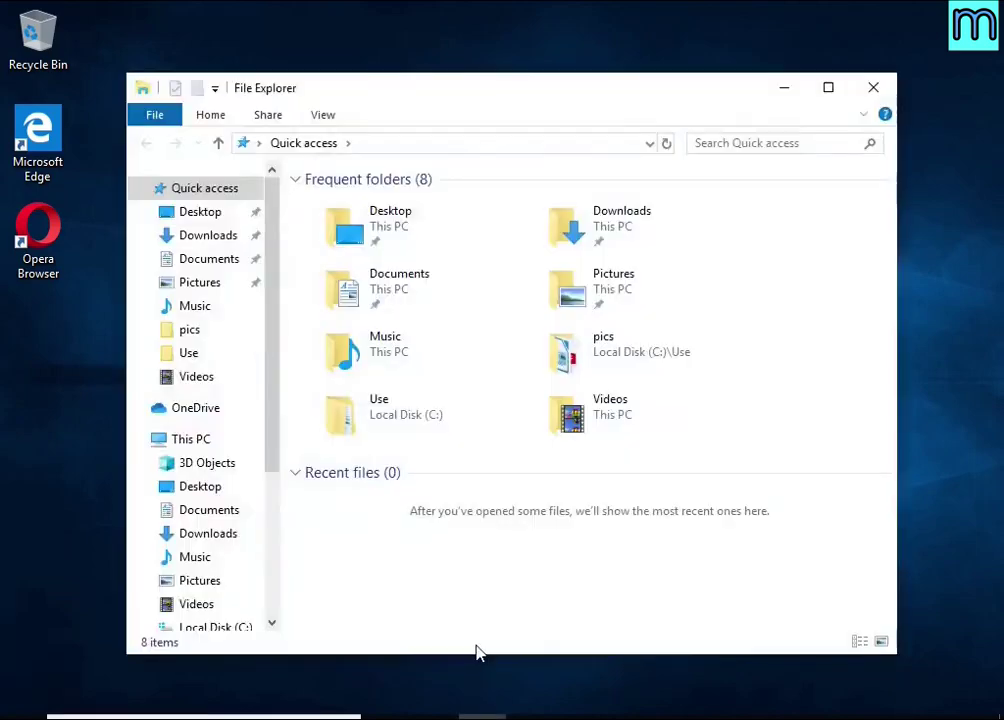
pyautogui.scroll(-2, 195, 575)
pyautogui.click(190, 543)
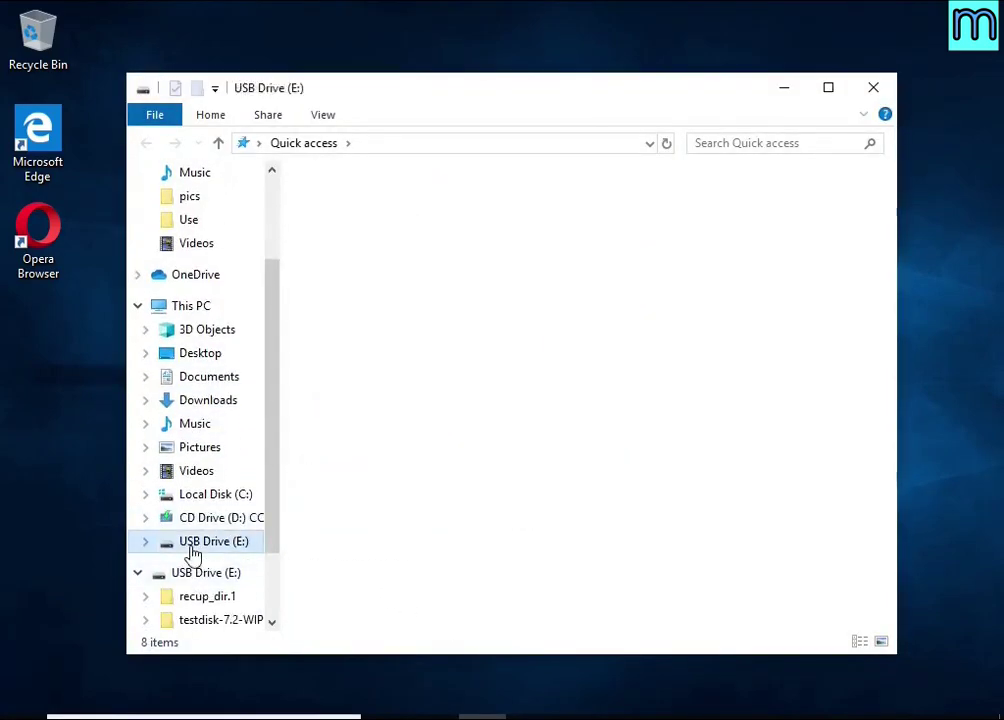
pyautogui.click(361, 209)
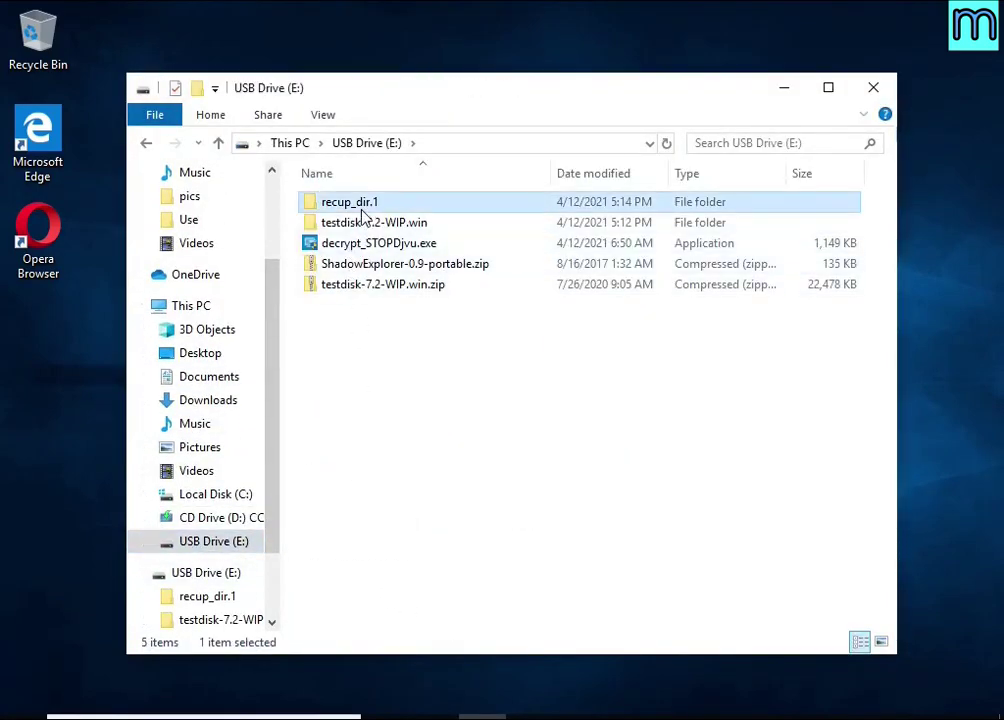
pyautogui.doubleClick(361, 211)
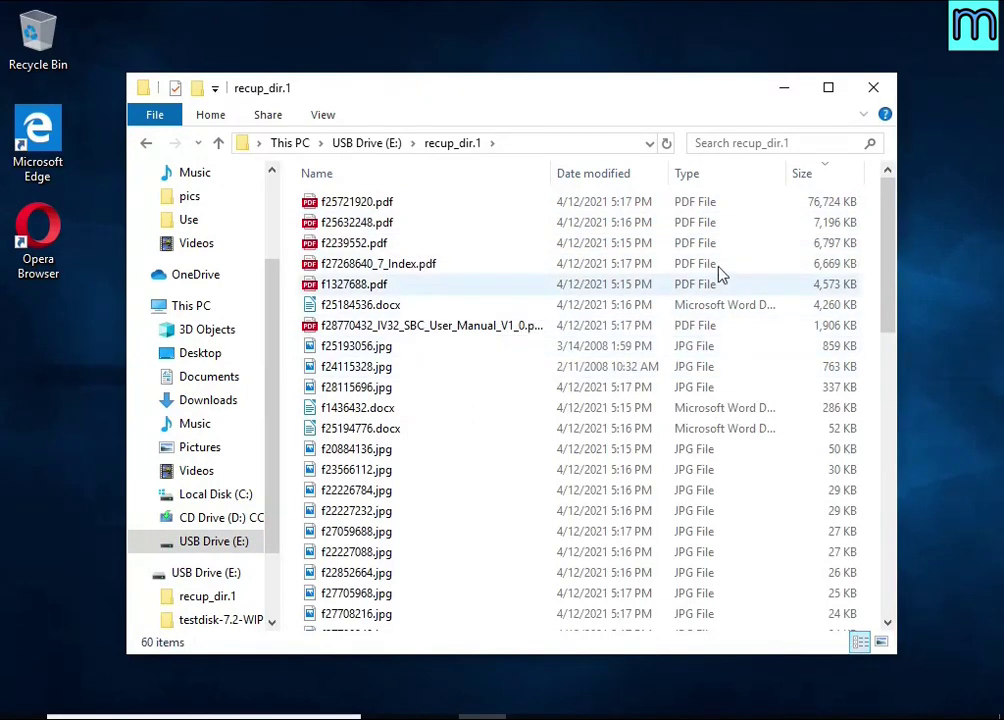
pyautogui.click(815, 185)
pyautogui.click(816, 185)
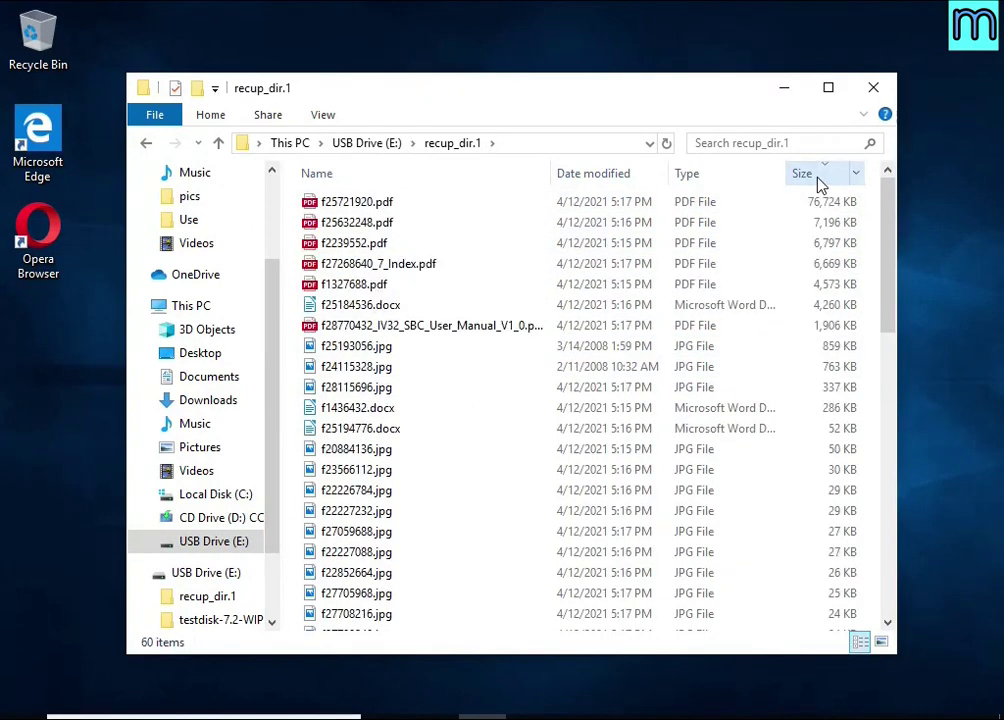
# - Open the recovered f28770432_IV32_SBC_User_Manual_V1_0.pdf, check its pages and close it
pyautogui.doubleClick(495, 327)
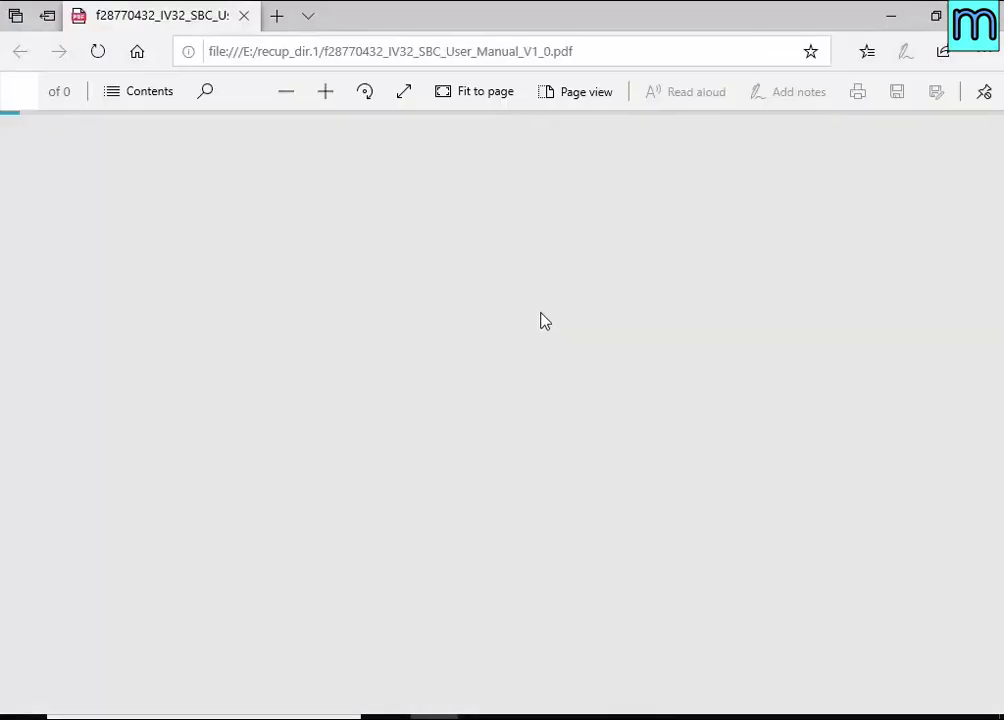
pyautogui.scroll(-10, 549, 314)
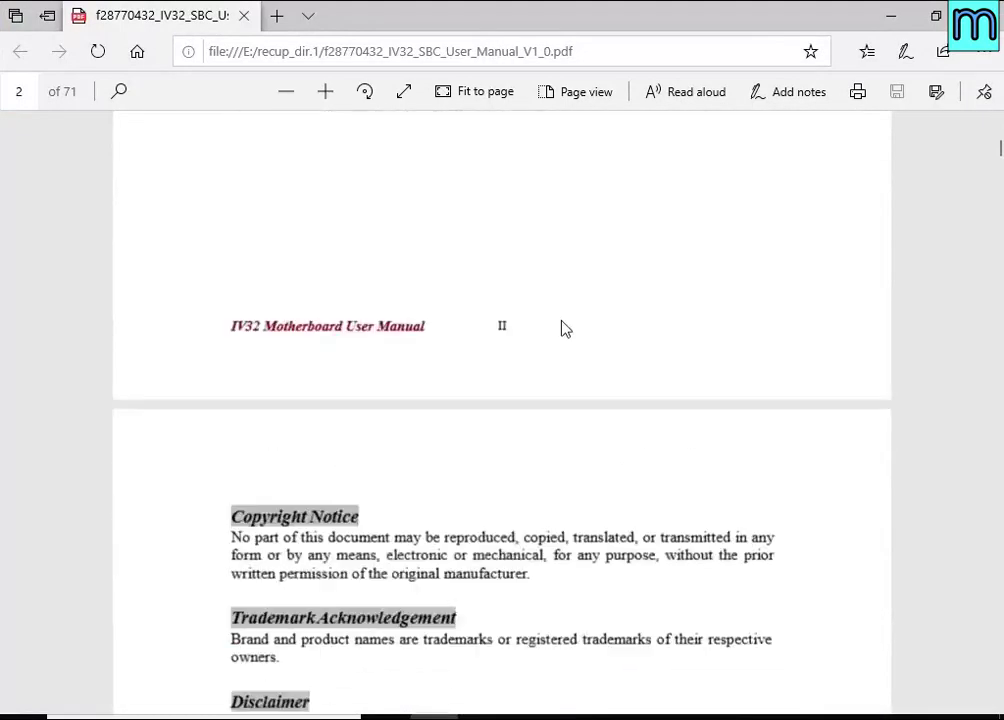
pyautogui.click(982, 16)
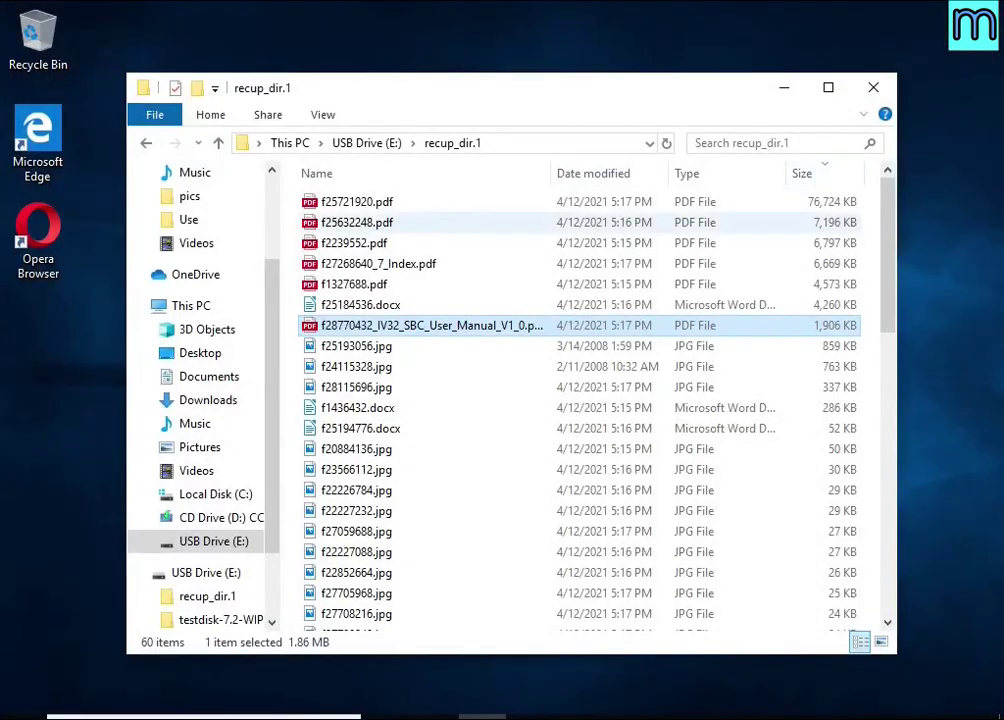
# - View the recovered pictures f25193056.jpg and f24115328.jpg one after the other, closing each
pyautogui.doubleClick(446, 354)
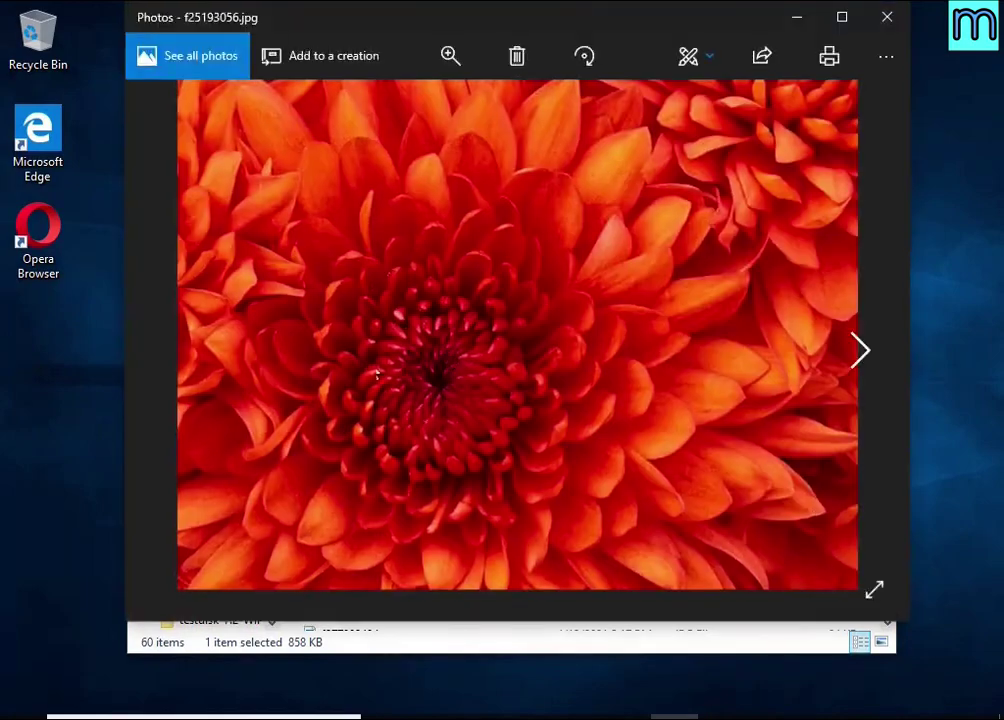
pyautogui.click(879, 31)
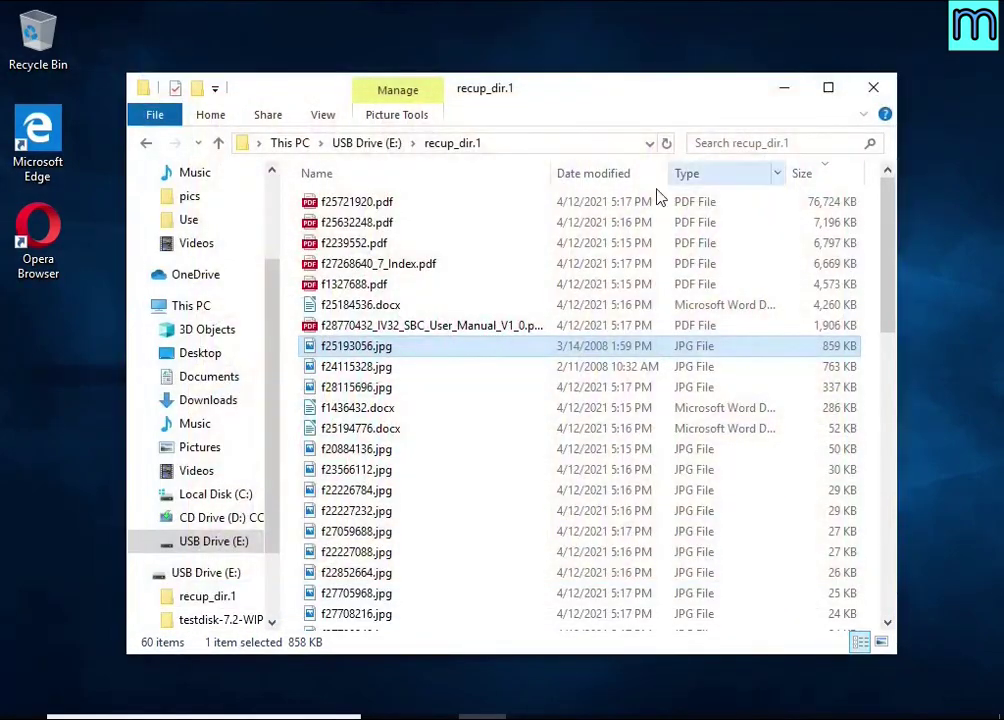
pyautogui.doubleClick(407, 375)
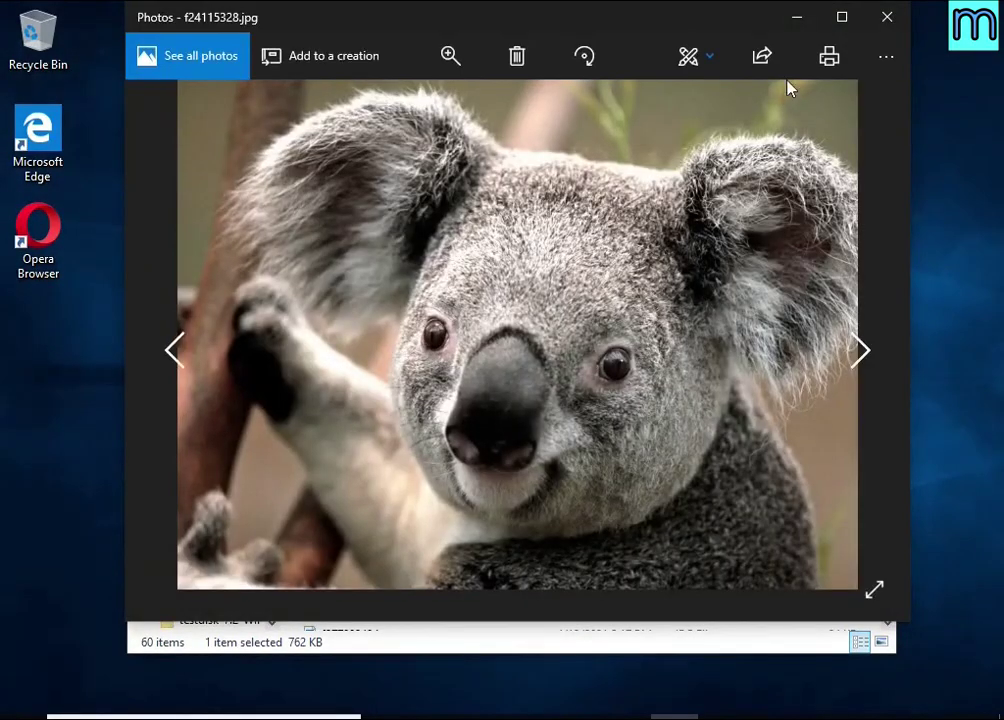
pyautogui.click(882, 18)
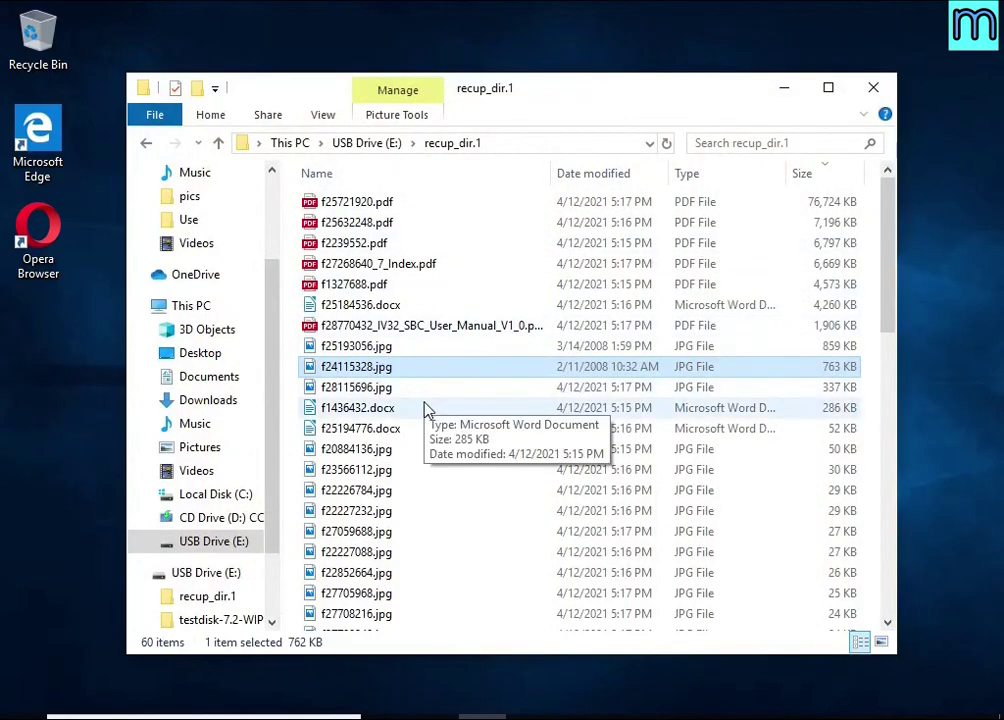
# - Open the recovered document f1436432.docx, dismiss the startup tip, check the document's contents and close it
pyautogui.doubleClick(424, 408)
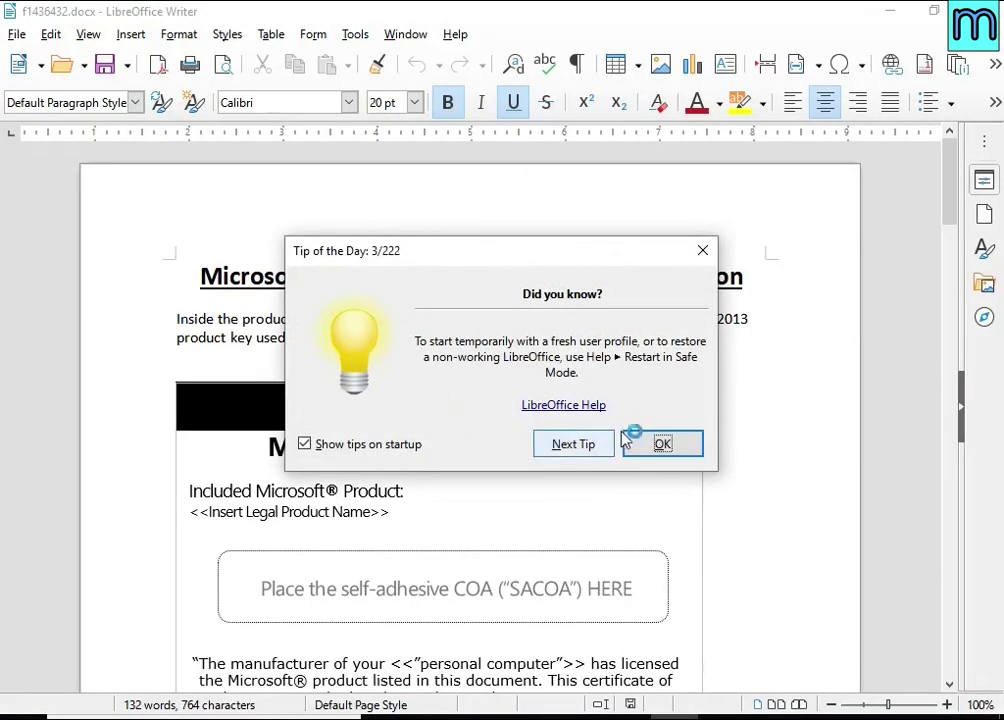
pyautogui.click(640, 440)
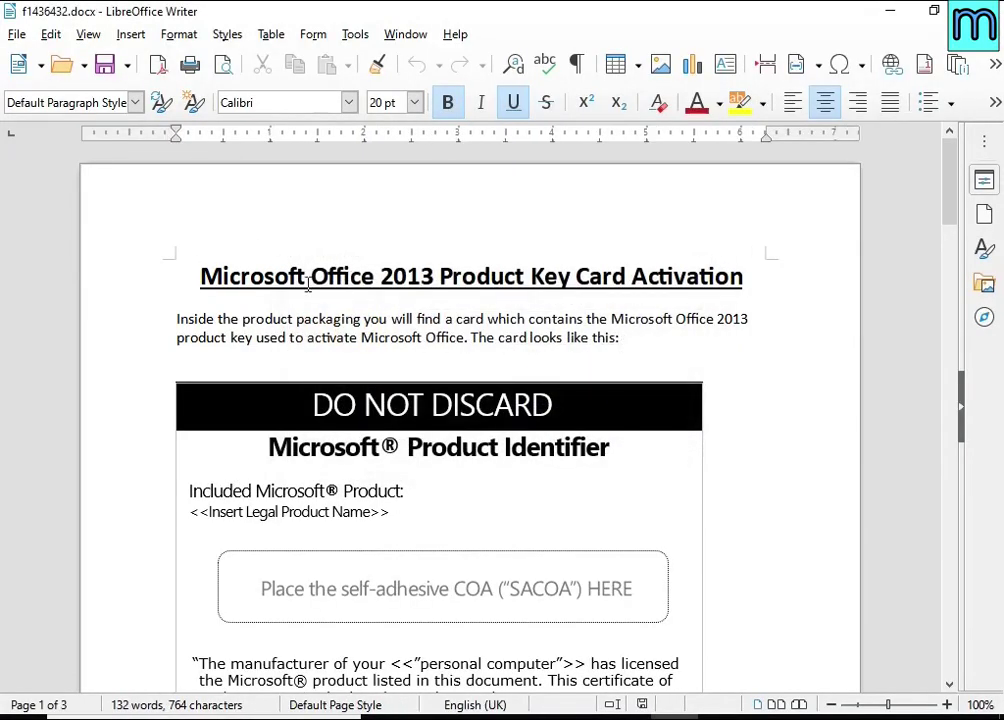
pyautogui.scroll(-5, 383, 355)
pyautogui.scroll(-5, 636, 498)
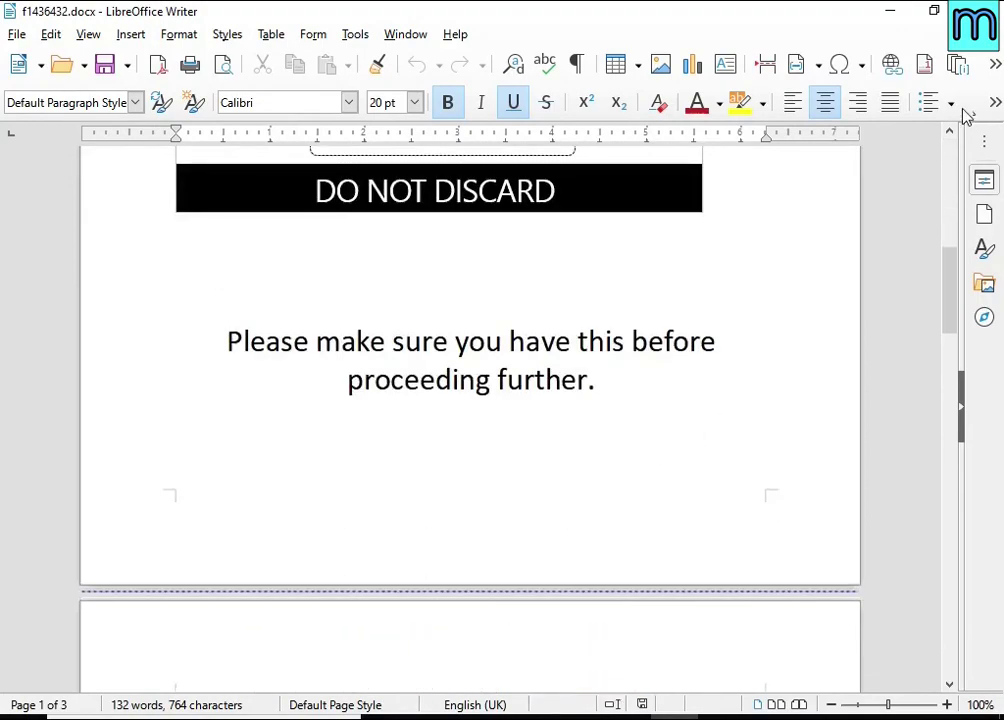
pyautogui.hotkey('alt', 'F4')
# - Look through the remaining recovered files in recup_dir.1 and close the folder window
pyautogui.scroll(-10, 627, 347)
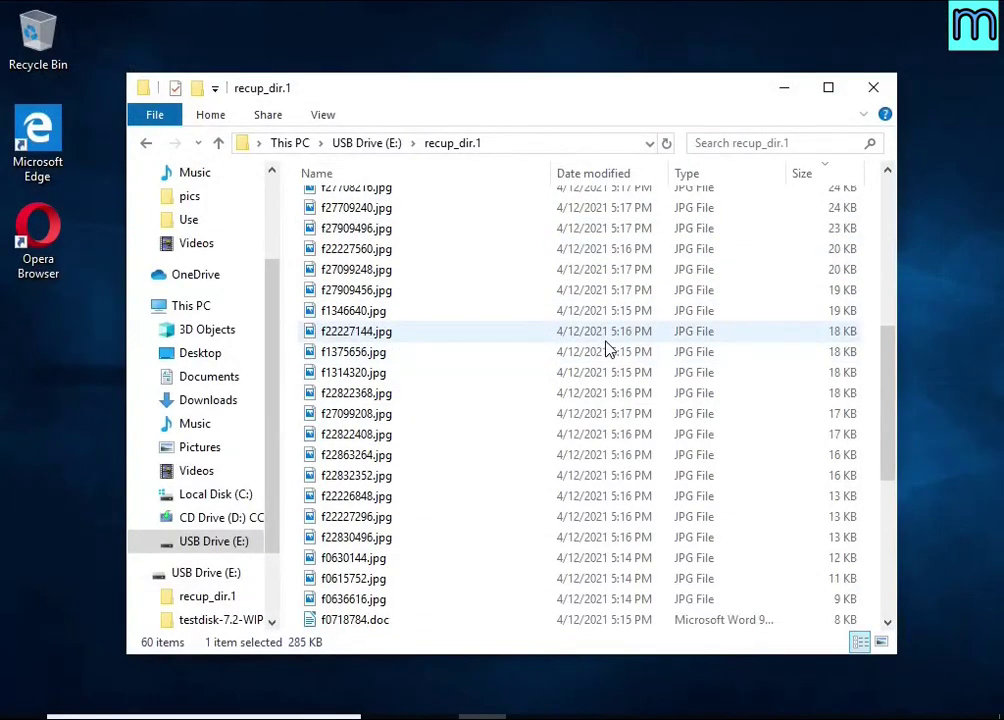
pyautogui.scroll(10, 605, 347)
pyautogui.click(873, 88)
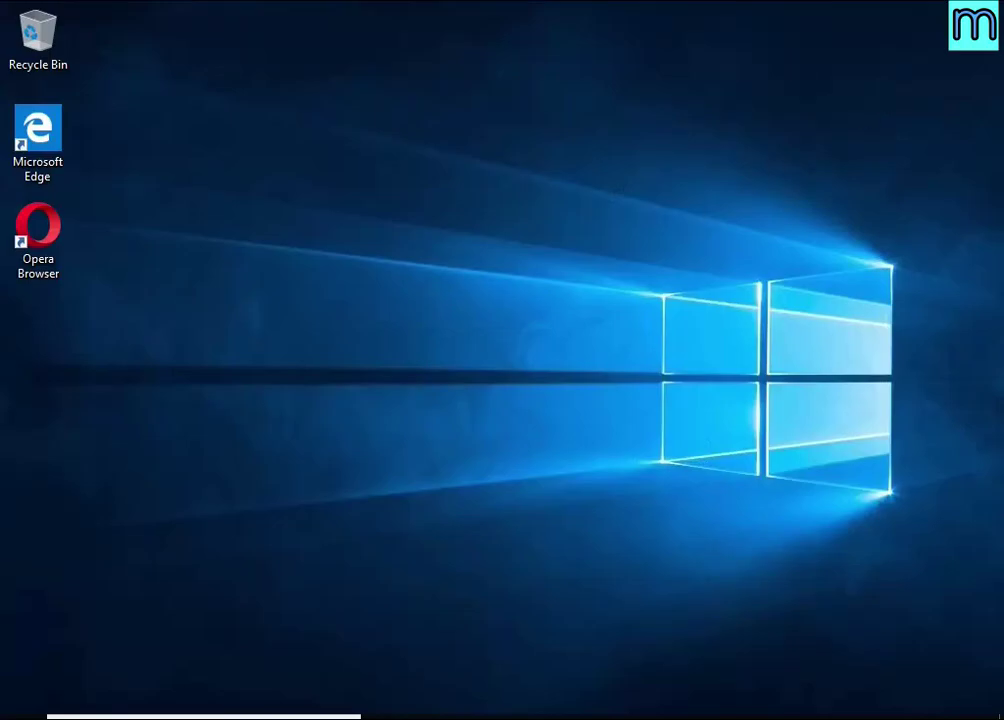